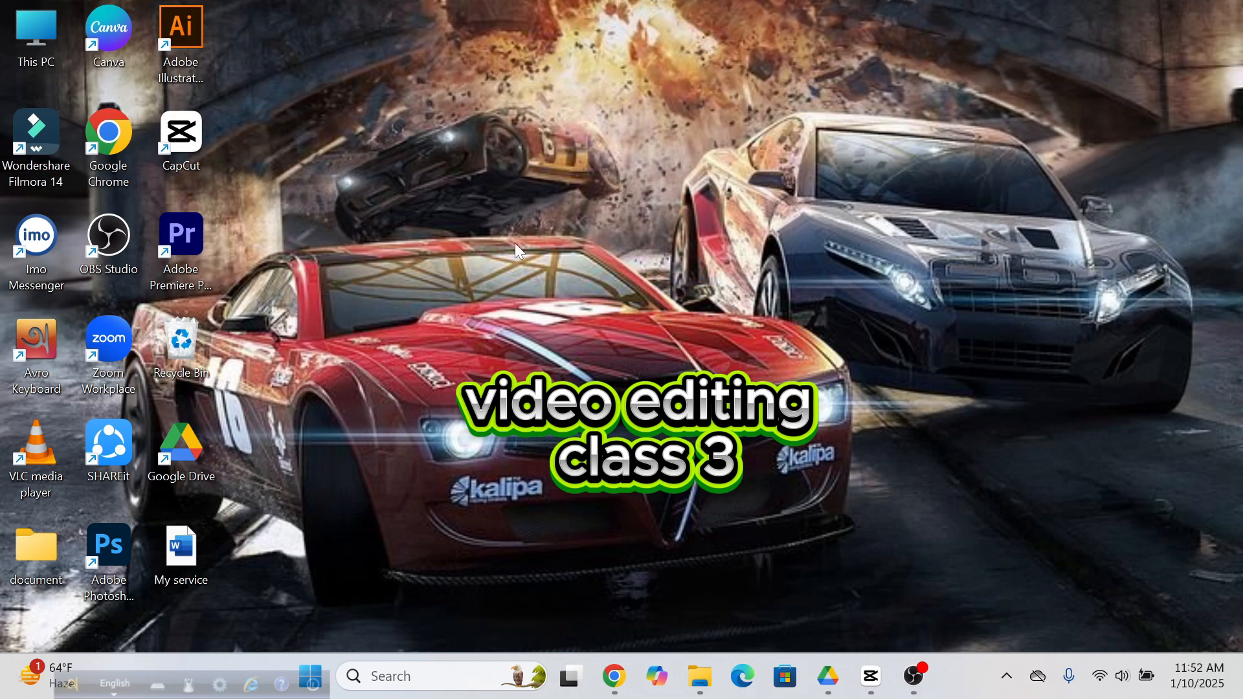
- Switch to CapCut and briefly play the preview of the imported vlog video 2.mp4
{"action": "left_click", "coordinate": [871, 677]}
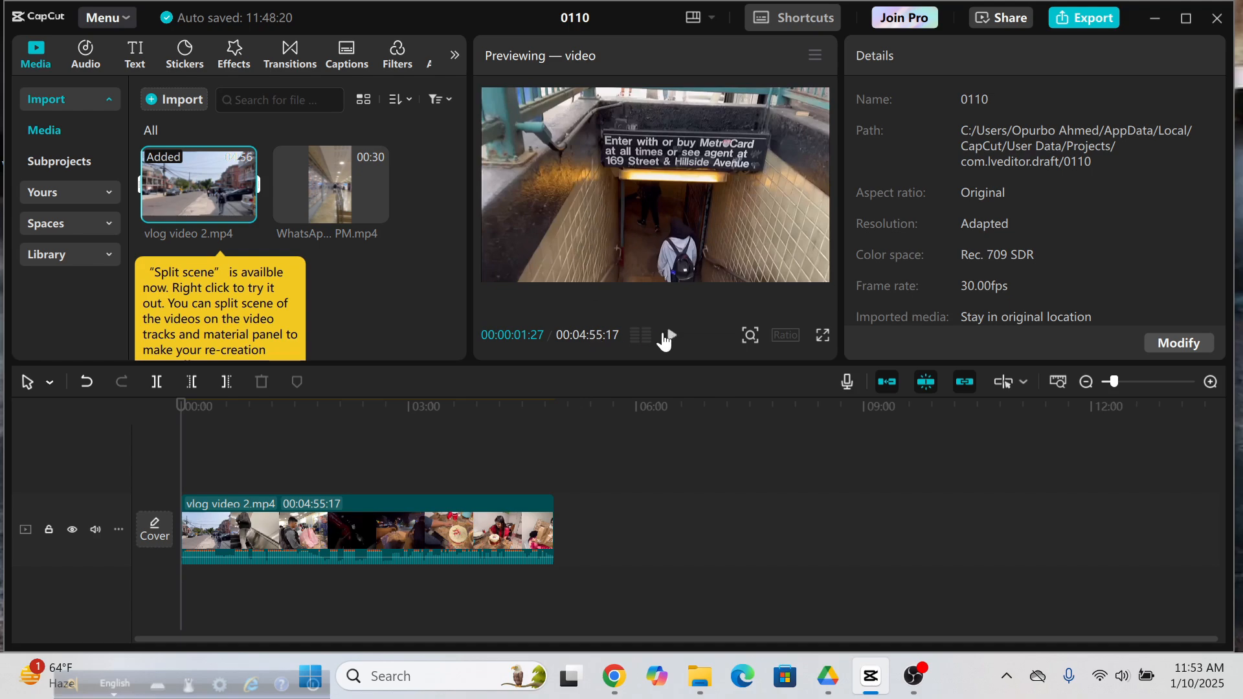
{"action": "left_click", "coordinate": [671, 337]}
{"action": "left_click", "coordinate": [668, 336]}
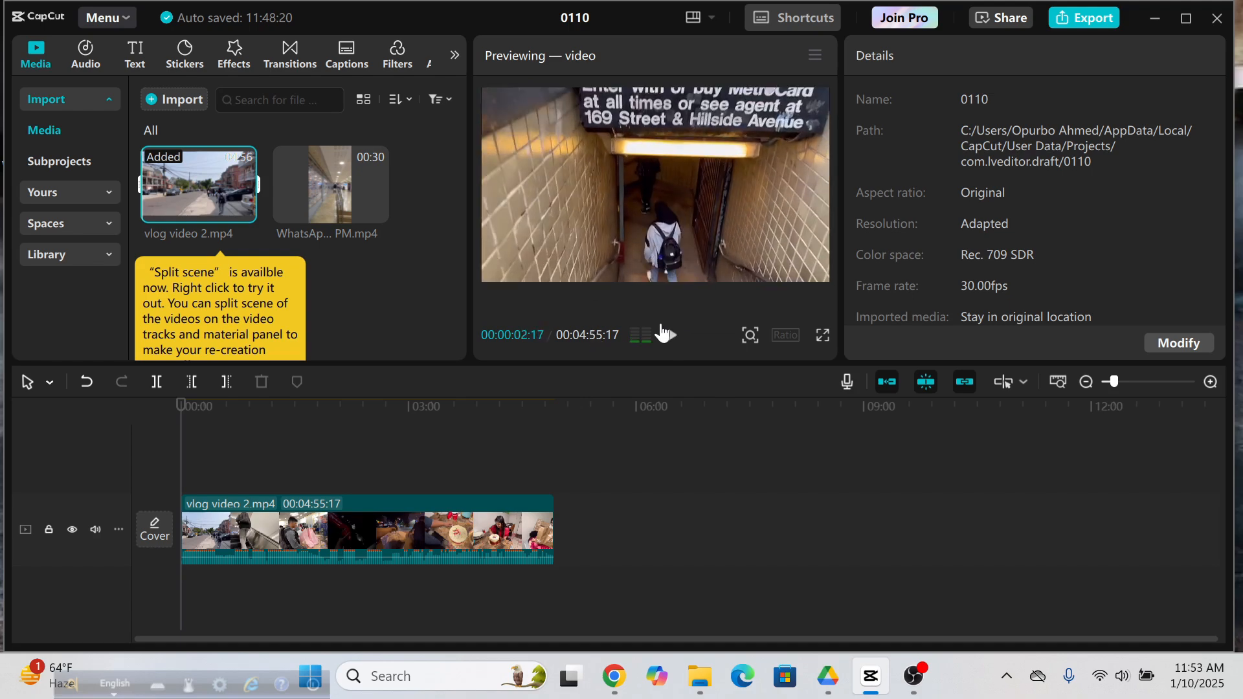
- Select the vlog video 2.mp4 clip on the timeline, shrink it to 83% scale and move it to vertical position 112
{"action": "left_click", "coordinate": [327, 527]}
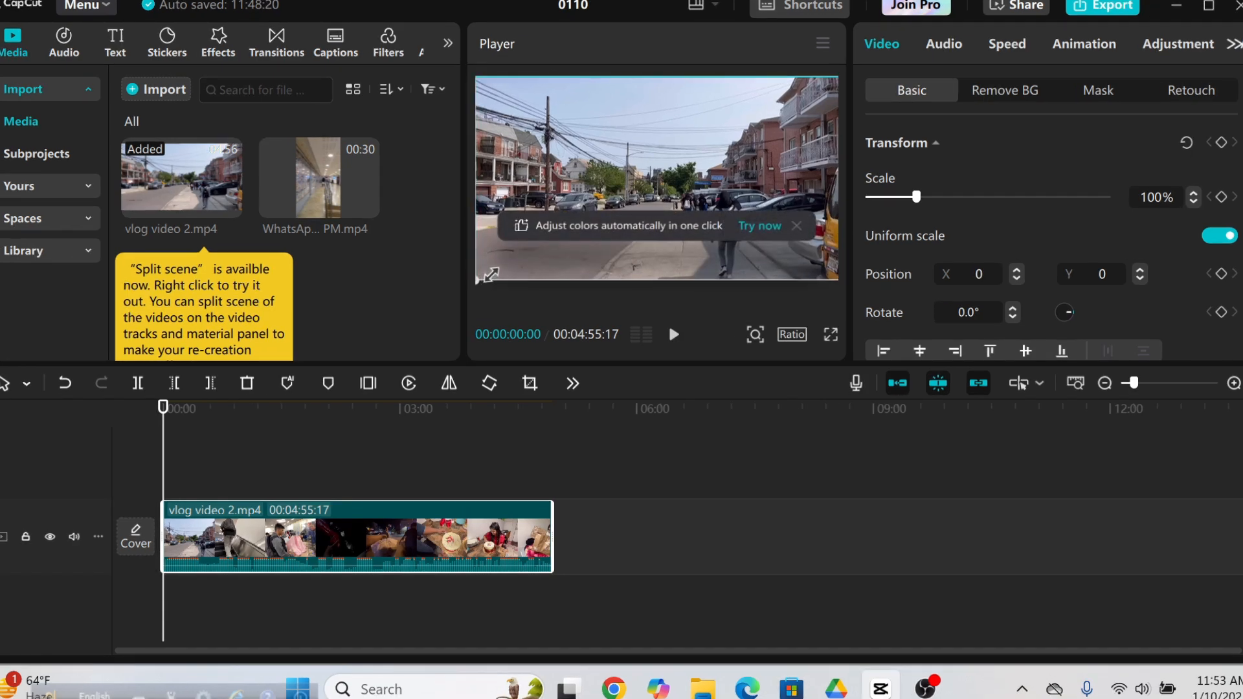
{"action": "left_click", "coordinate": [796, 226]}
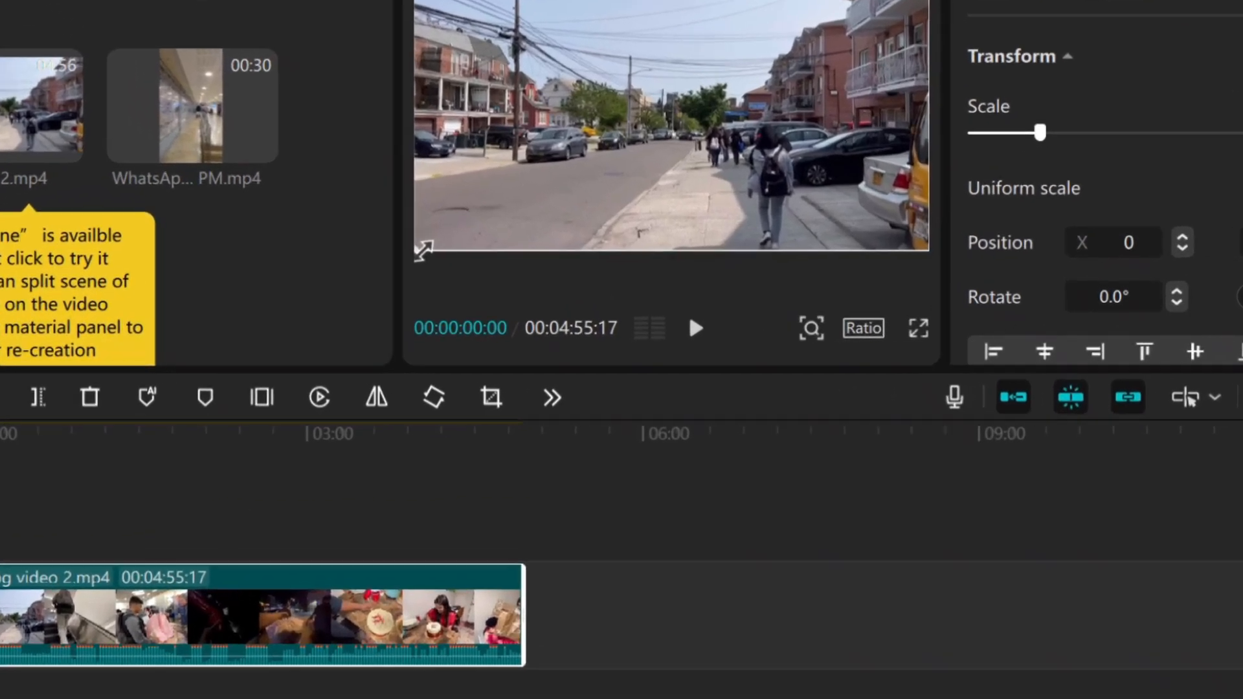
{"action": "left_click_drag", "start_coordinate": [482, 279], "coordinate": [513, 263]}
{"action": "left_click_drag", "start_coordinate": [404, 179], "coordinate": [436, 164]}
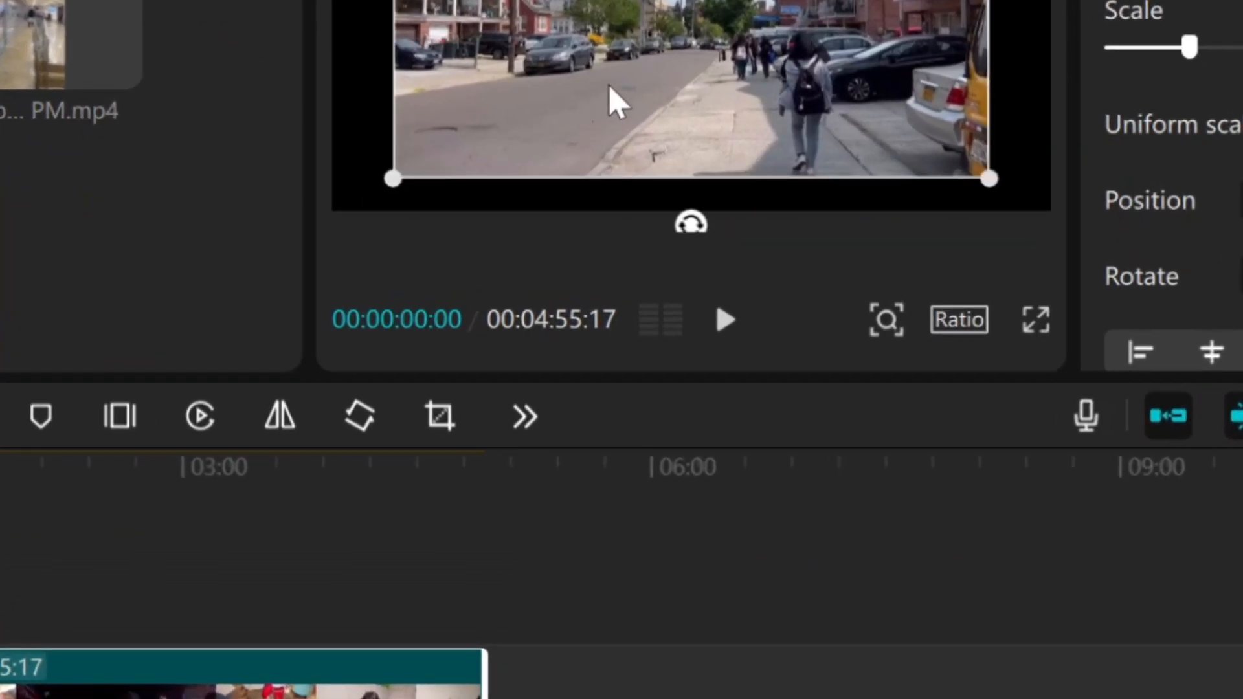
{"action": "left_click_drag", "start_coordinate": [588, 88], "coordinate": [639, 51]}
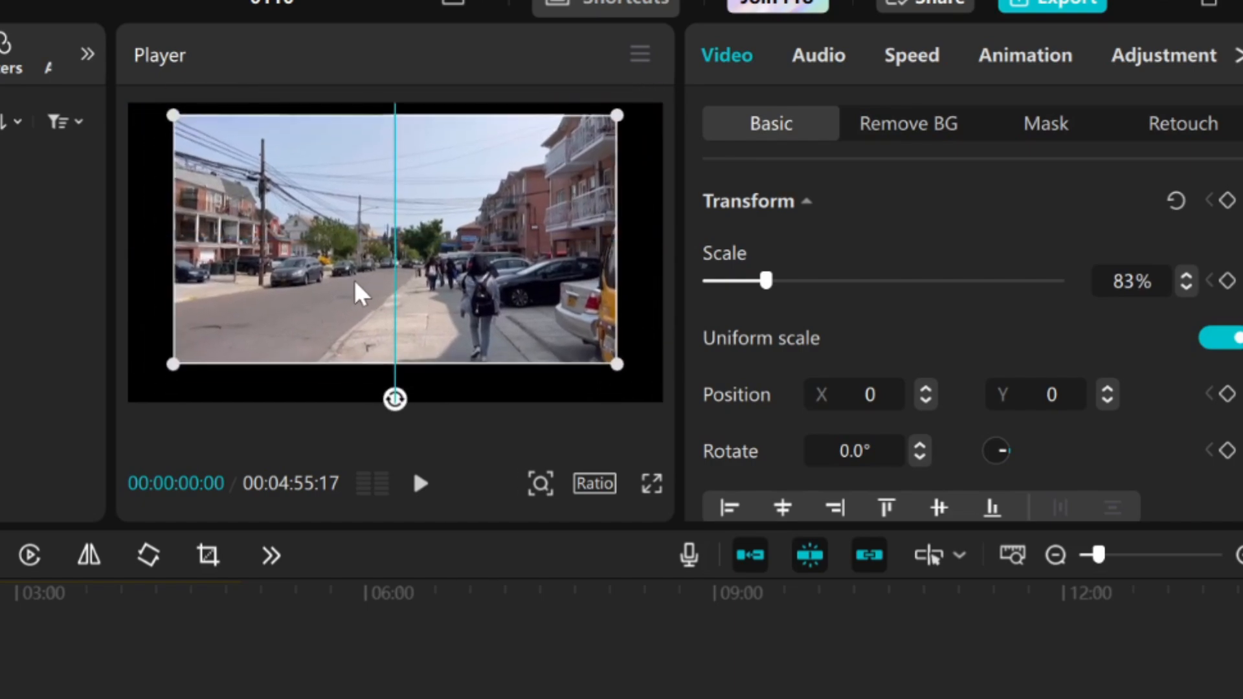
{"action": "left_click_drag", "start_coordinate": [360, 294], "coordinate": [361, 297]}
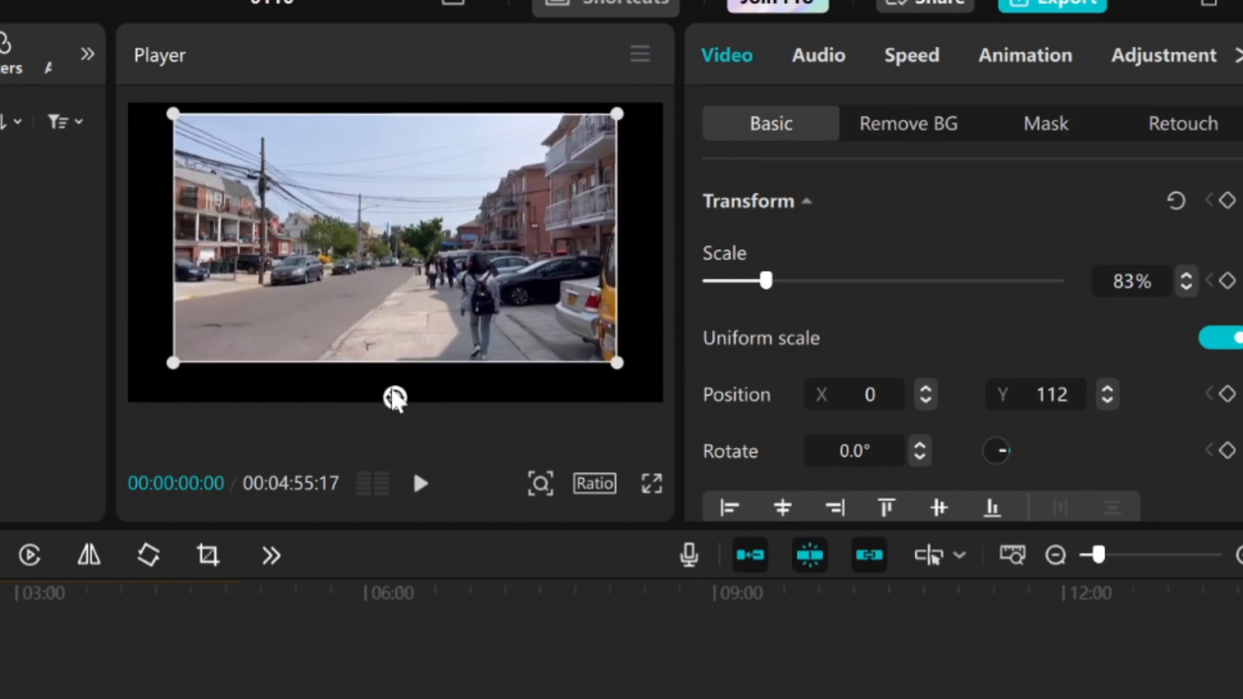
- Try rotating the clip by 5° in the player and undo the rotation
{"action": "left_click_drag", "start_coordinate": [395, 399], "coordinate": [375, 378]}
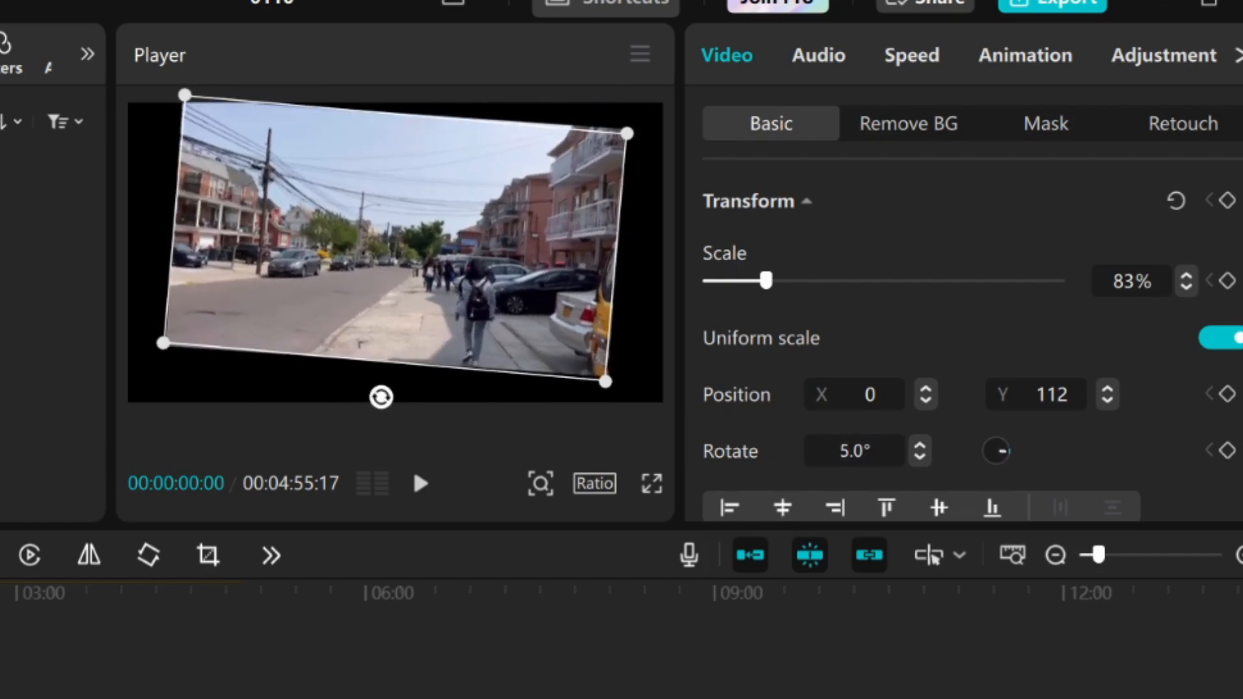
{"action": "key", "text": "ctrl+z"}
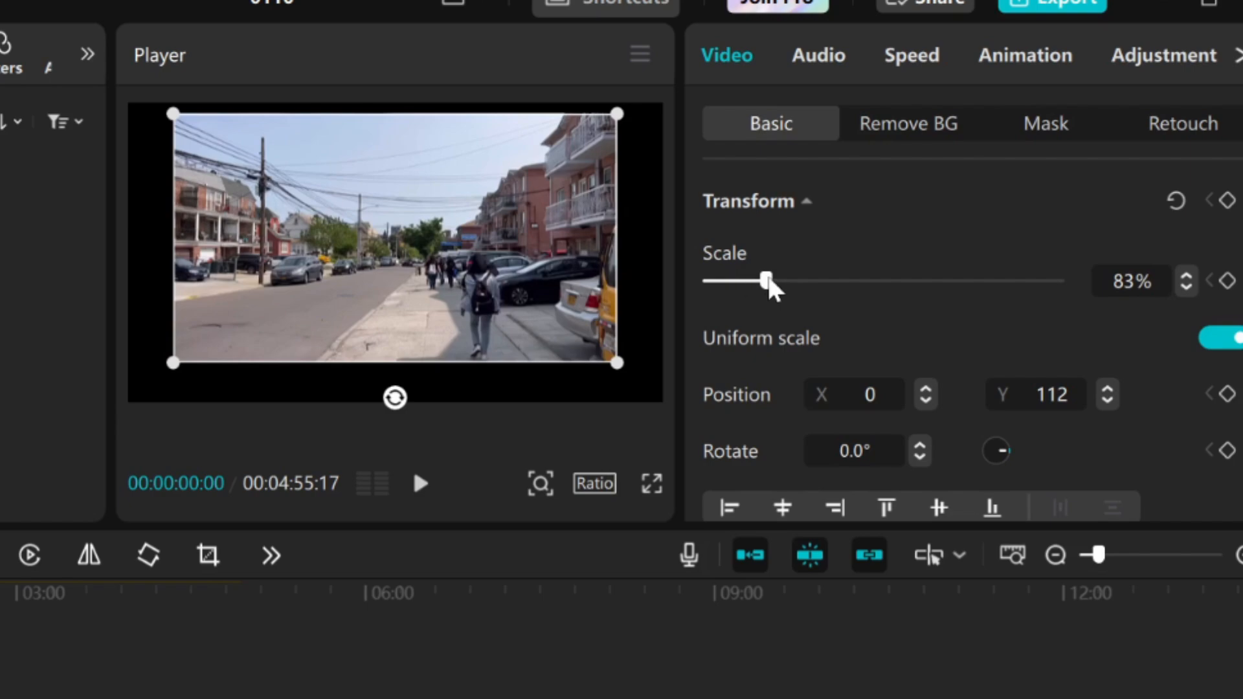
- Set the clip's scale to 109% and the canvas aspect ratio to 16:9
{"action": "mouse_move", "coordinate": [769, 281]}
{"action": "left_mouse_down"}
{"action": "mouse_move", "coordinate": [834, 282]}
{"action": "mouse_move", "coordinate": [751, 283]}
{"action": "mouse_move", "coordinate": [997, 280]}
{"action": "mouse_move", "coordinate": [818, 283]}
{"action": "mouse_move", "coordinate": [787, 296]}
{"action": "left_mouse_up"}
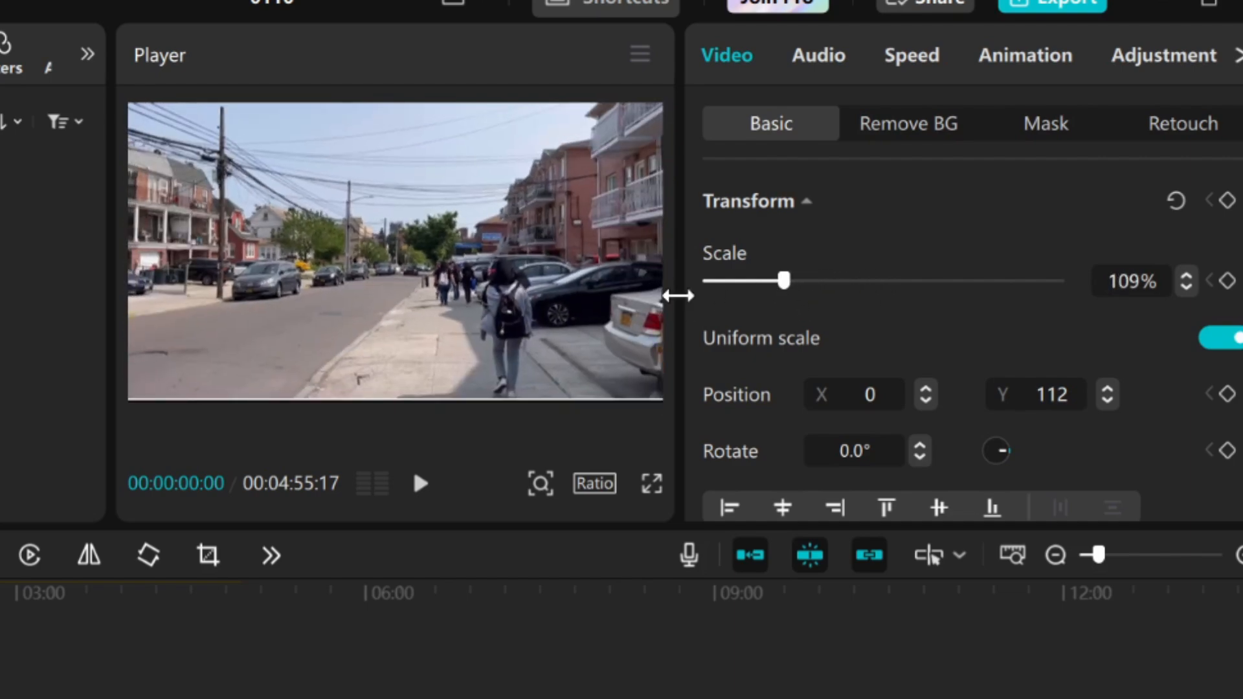
{"action": "left_click", "coordinate": [538, 491]}
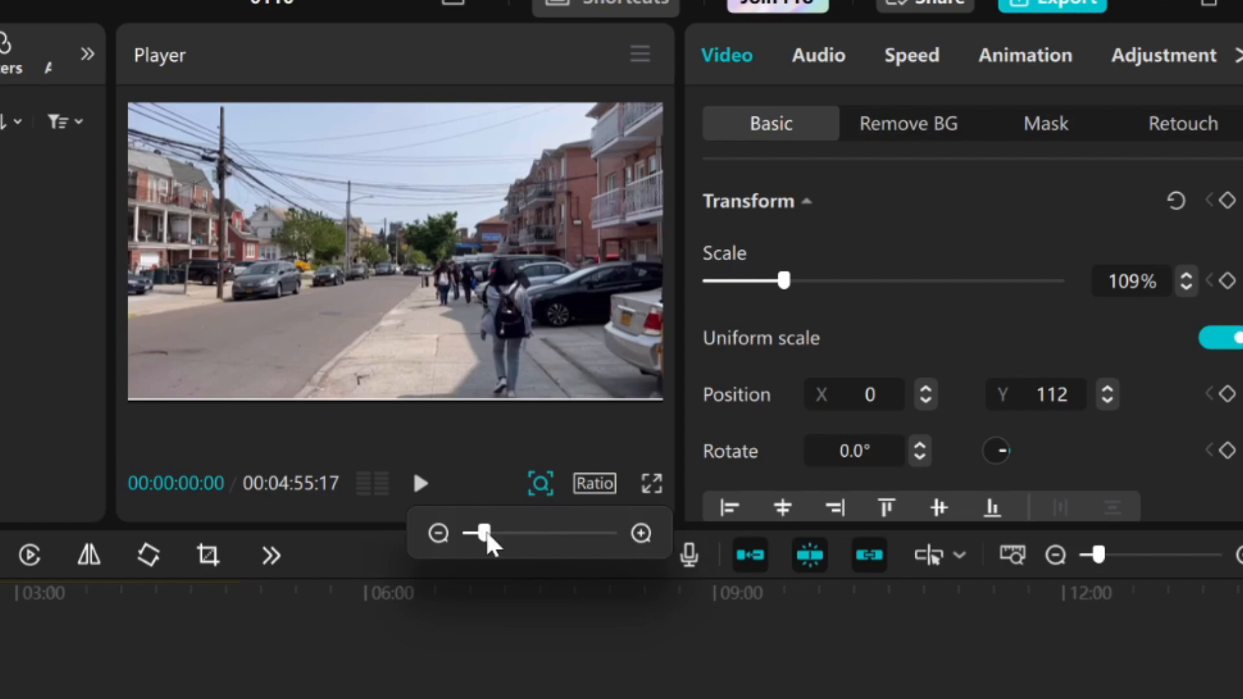
{"action": "mouse_move", "coordinate": [486, 537]}
{"action": "left_mouse_down"}
{"action": "mouse_move", "coordinate": [555, 537]}
{"action": "mouse_move", "coordinate": [477, 538]}
{"action": "left_mouse_up"}
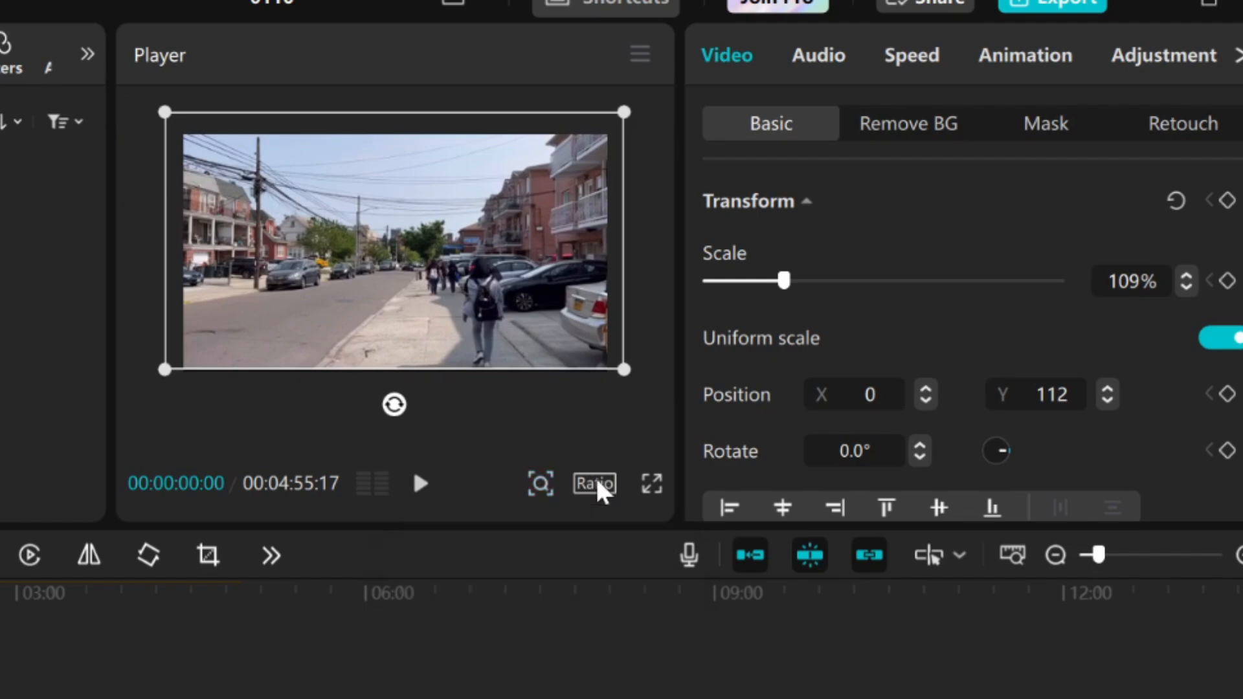
{"action": "left_click", "coordinate": [596, 486]}
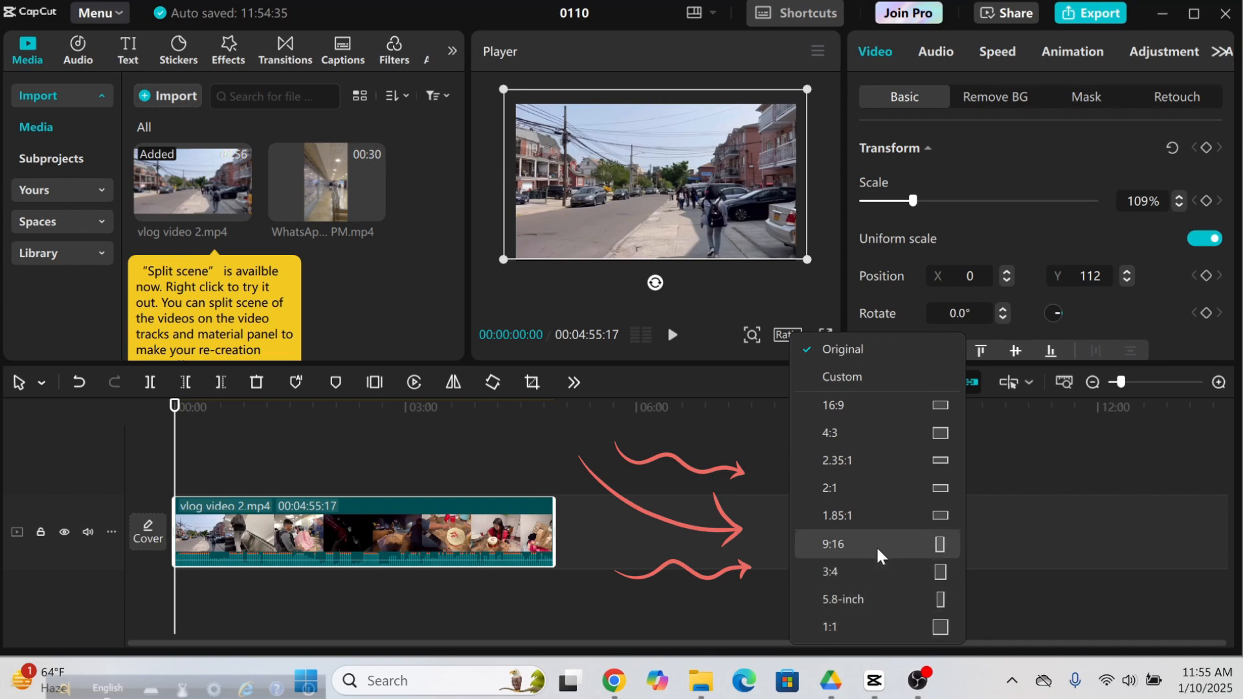
{"action": "left_click", "coordinate": [940, 408]}
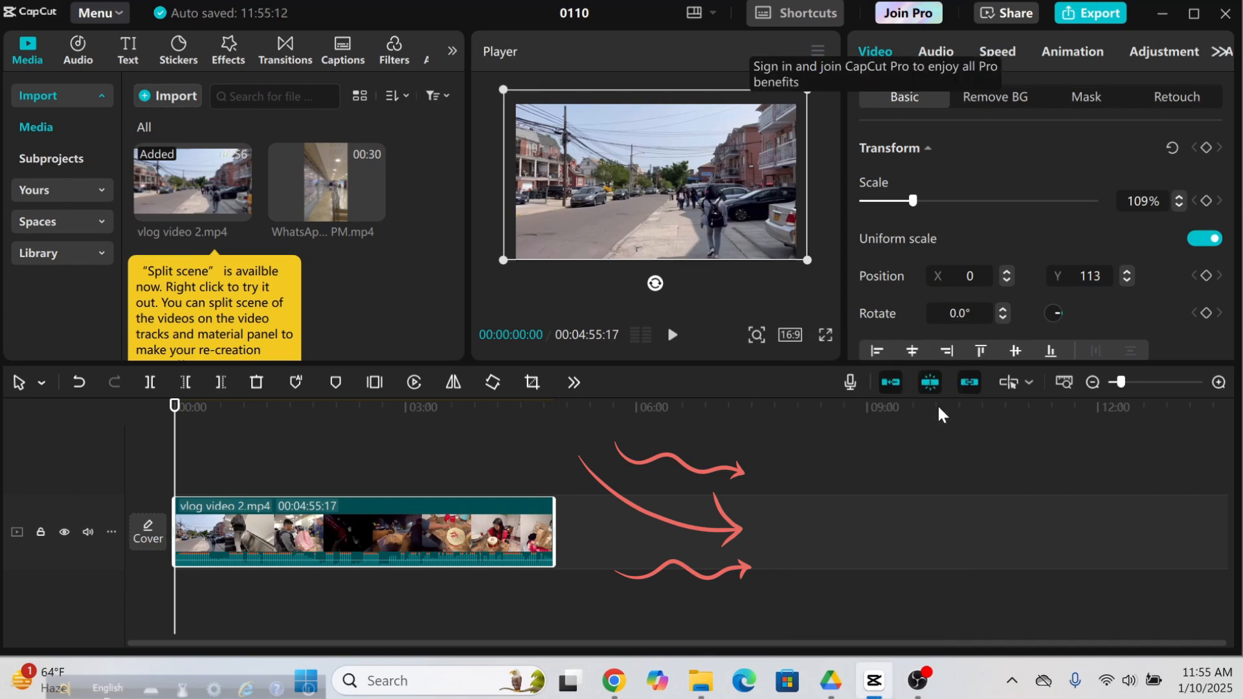
- Change the canvas aspect ratio to 9:16 and resize the clip in the frame to 216% at vertical position 59
{"action": "left_click", "coordinate": [793, 340]}
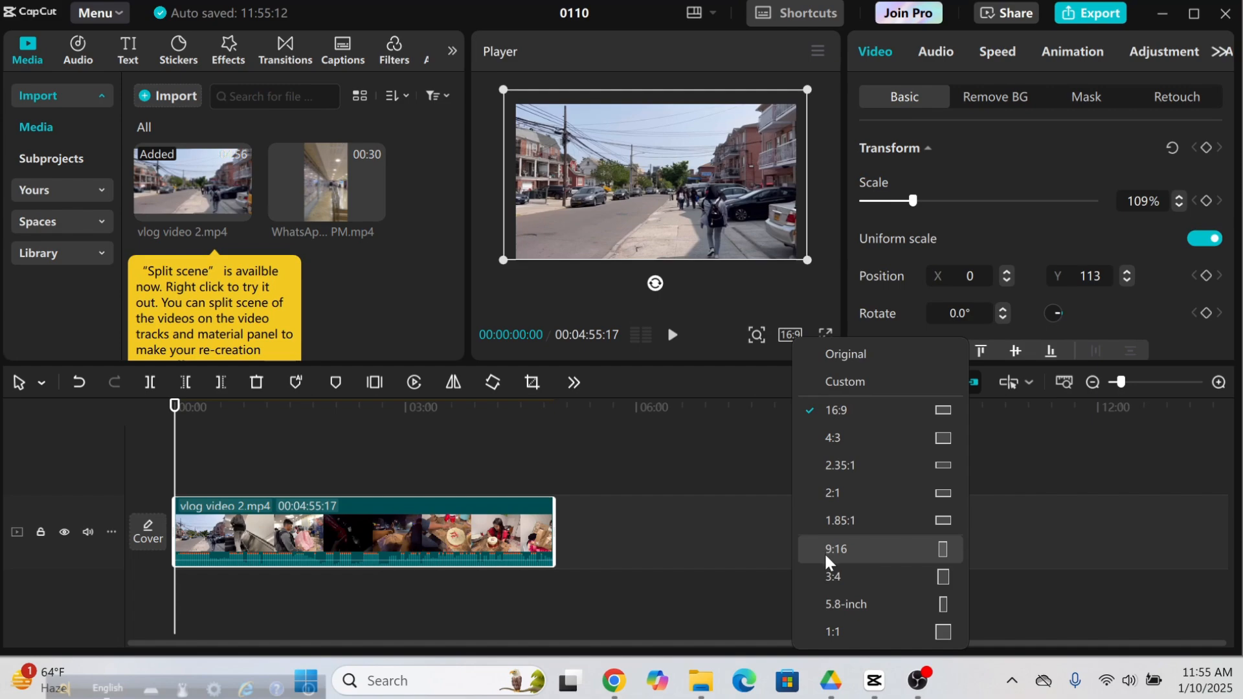
{"action": "left_click", "coordinate": [860, 555]}
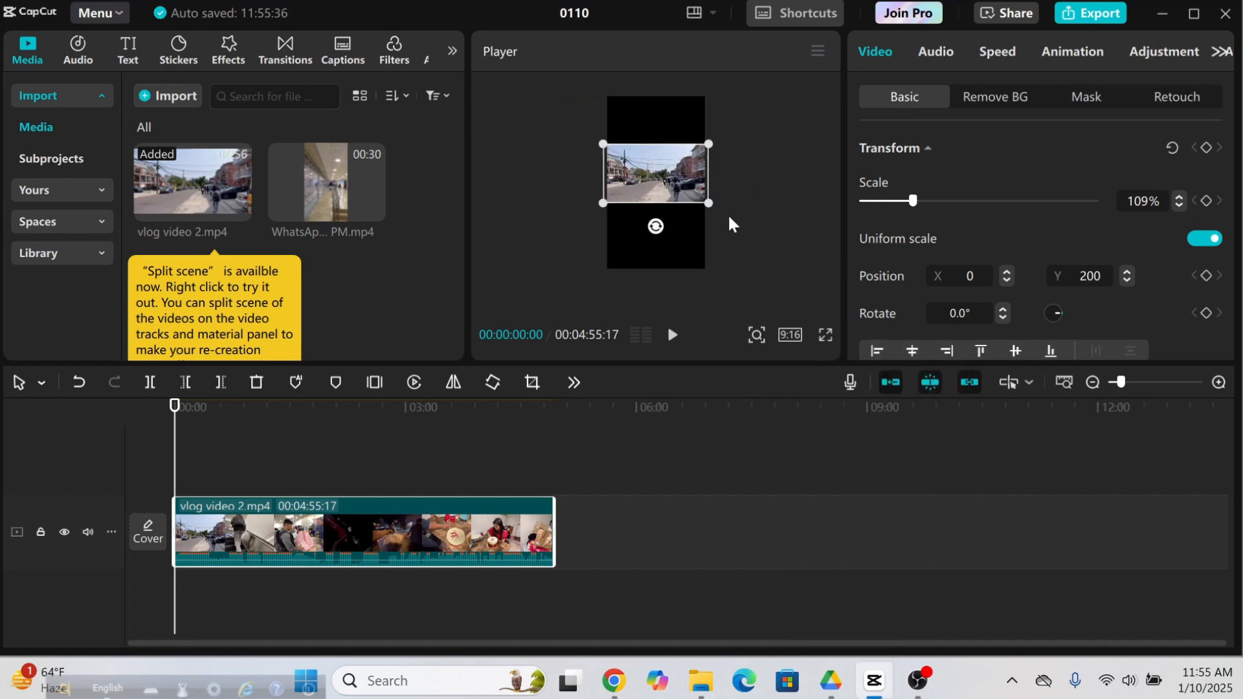
{"action": "left_click_drag", "start_coordinate": [713, 205], "coordinate": [763, 459]}
{"action": "left_click_drag", "start_coordinate": [707, 228], "coordinate": [712, 239]}
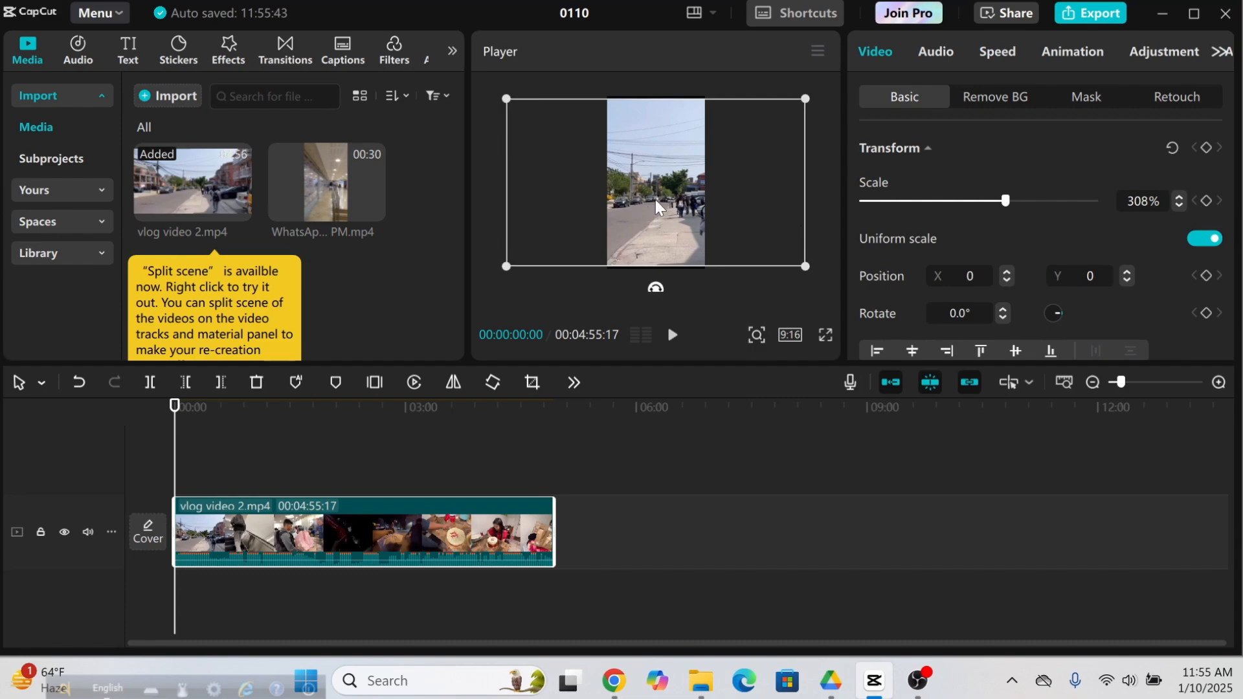
{"action": "mouse_move", "coordinate": [660, 198]}
{"action": "left_mouse_down"}
{"action": "mouse_move", "coordinate": [667, 182]}
{"action": "mouse_move", "coordinate": [668, 193]}
{"action": "left_mouse_up"}
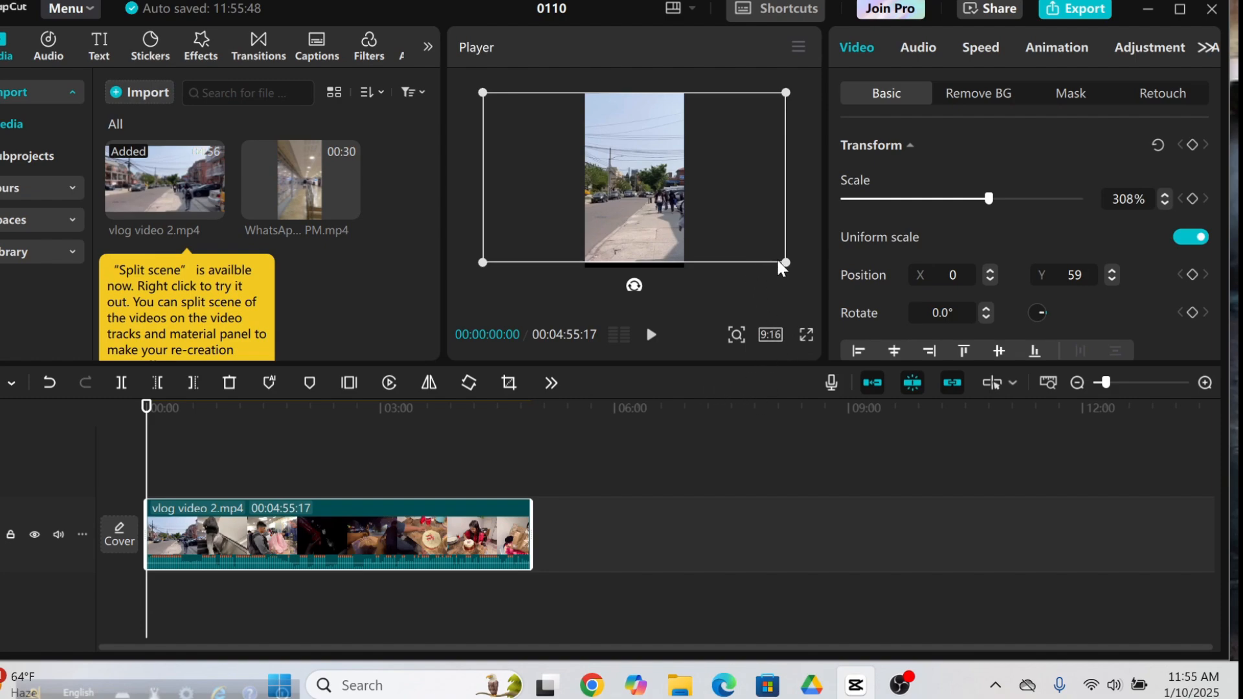
{"action": "left_click_drag", "start_coordinate": [785, 263], "coordinate": [724, 214]}
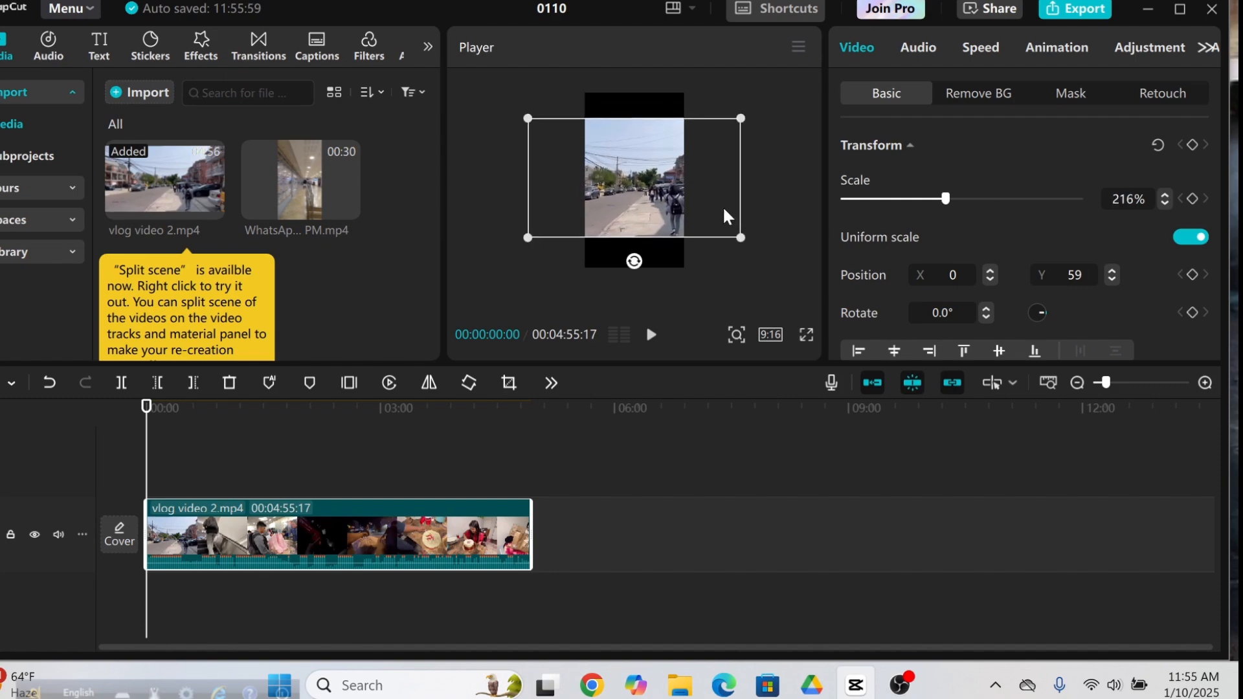
- Set the canvas aspect ratio to 16:9 and fit the clip at 181% scale with vertical position 0
{"action": "left_click", "coordinate": [768, 340]}
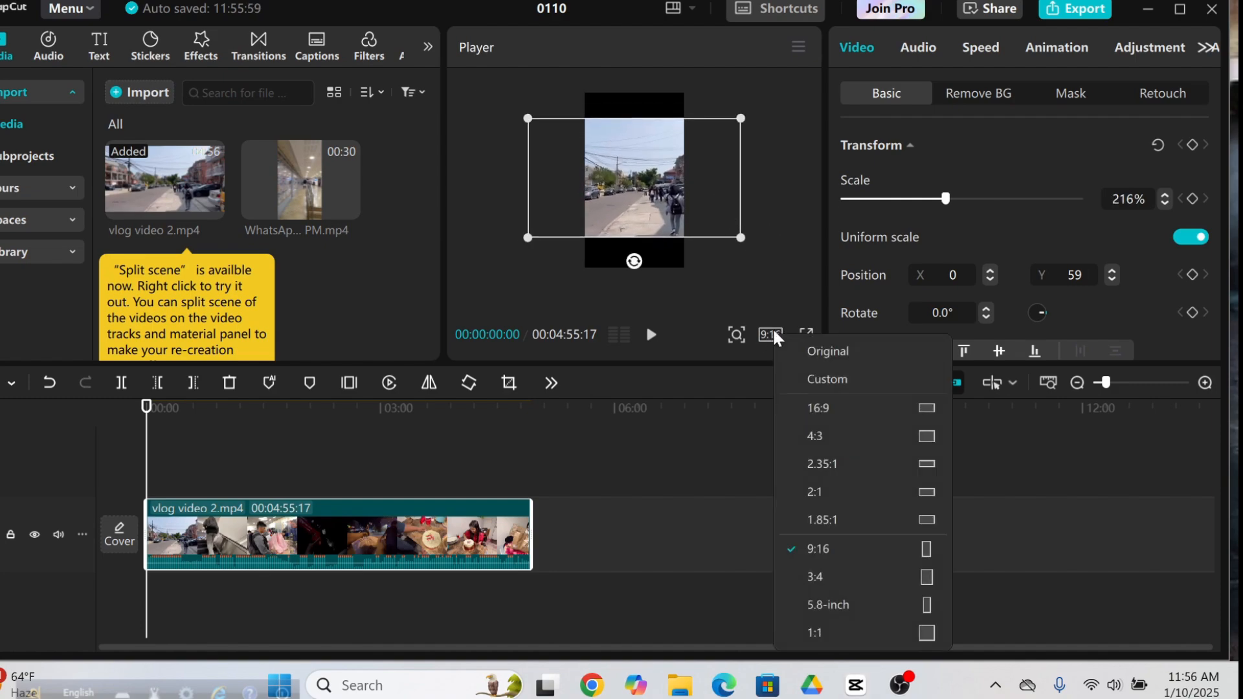
{"action": "left_click", "coordinate": [839, 409]}
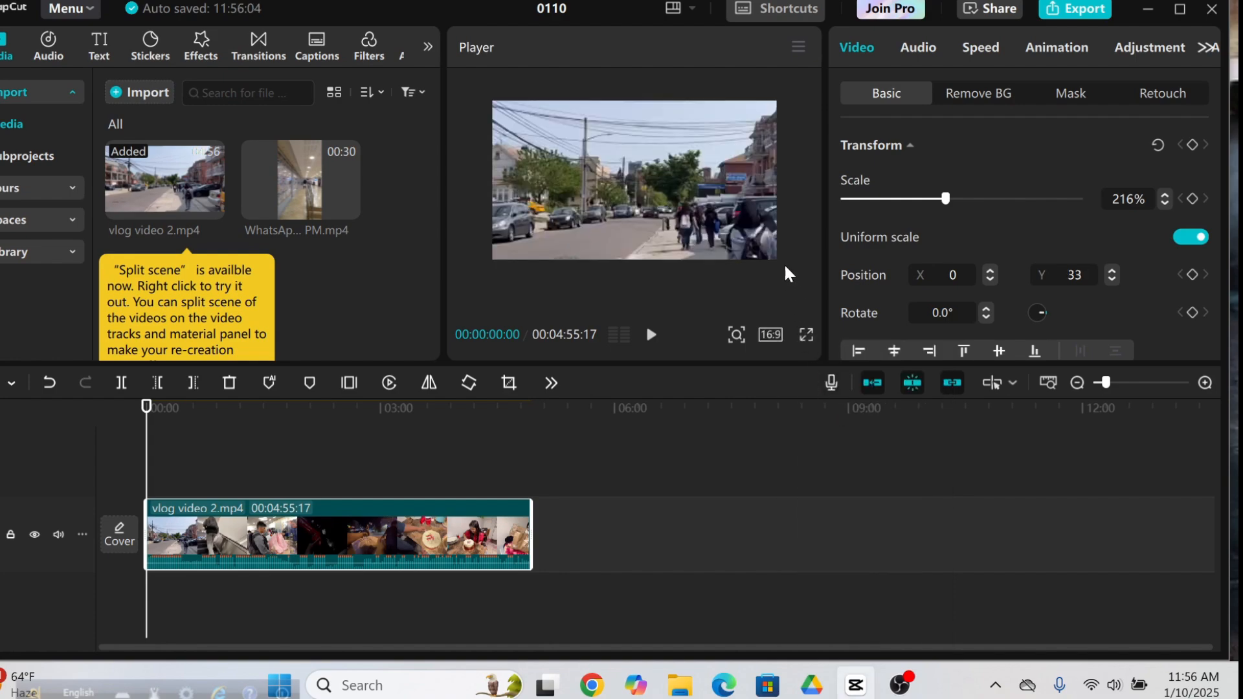
{"action": "left_click_drag", "start_coordinate": [707, 233], "coordinate": [708, 236]}
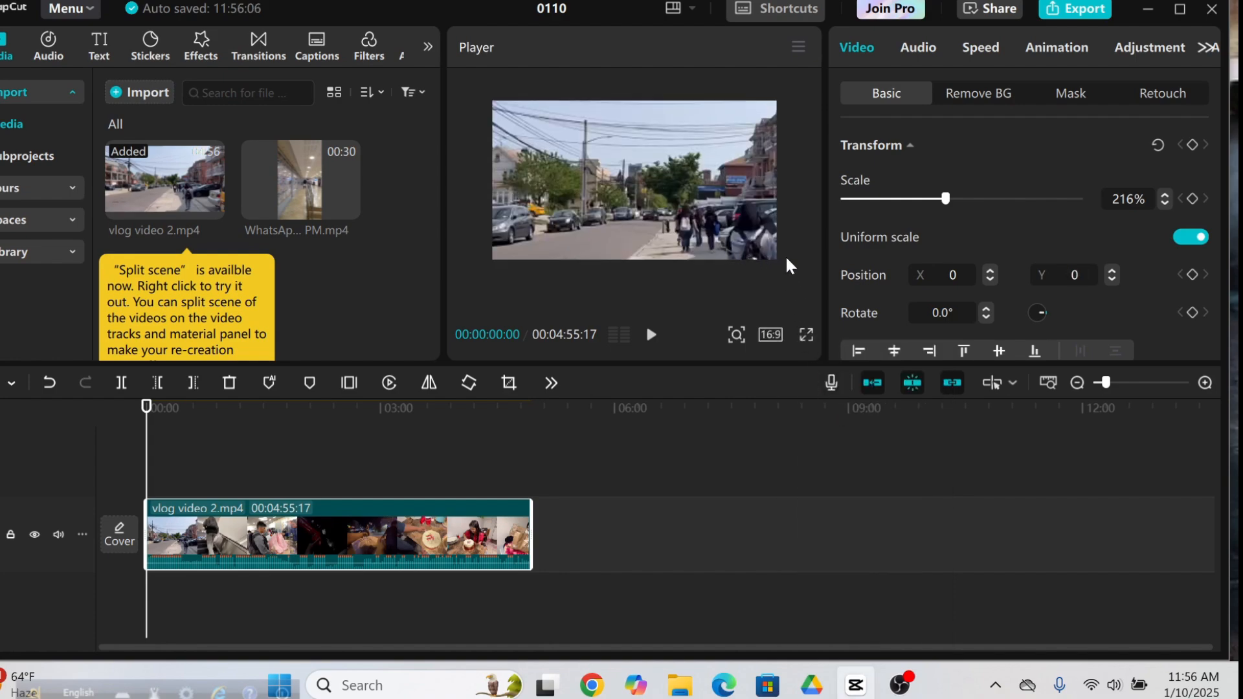
{"action": "mouse_move", "coordinate": [946, 205]}
{"action": "left_mouse_down"}
{"action": "mouse_move", "coordinate": [910, 207]}
{"action": "mouse_move", "coordinate": [954, 207]}
{"action": "mouse_move", "coordinate": [932, 214]}
{"action": "left_mouse_up"}
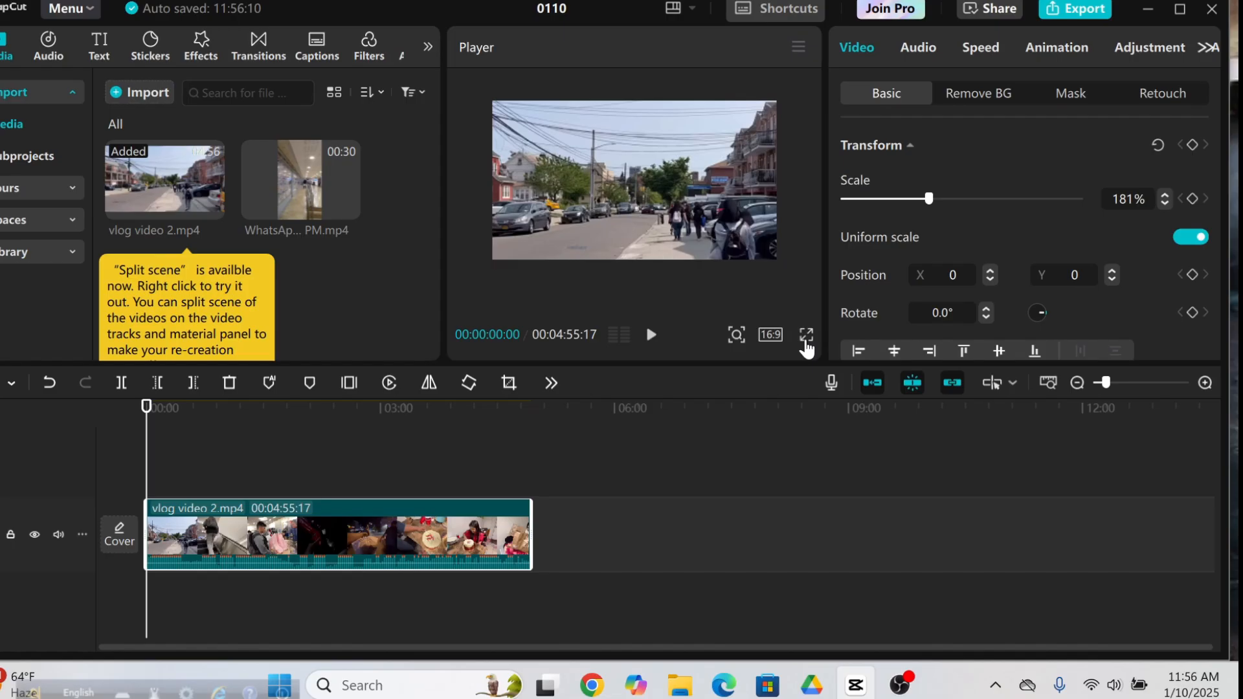
- Play and pause the video in full screen, and repeat the playback in the regular player
{"action": "left_click", "coordinate": [805, 334]}
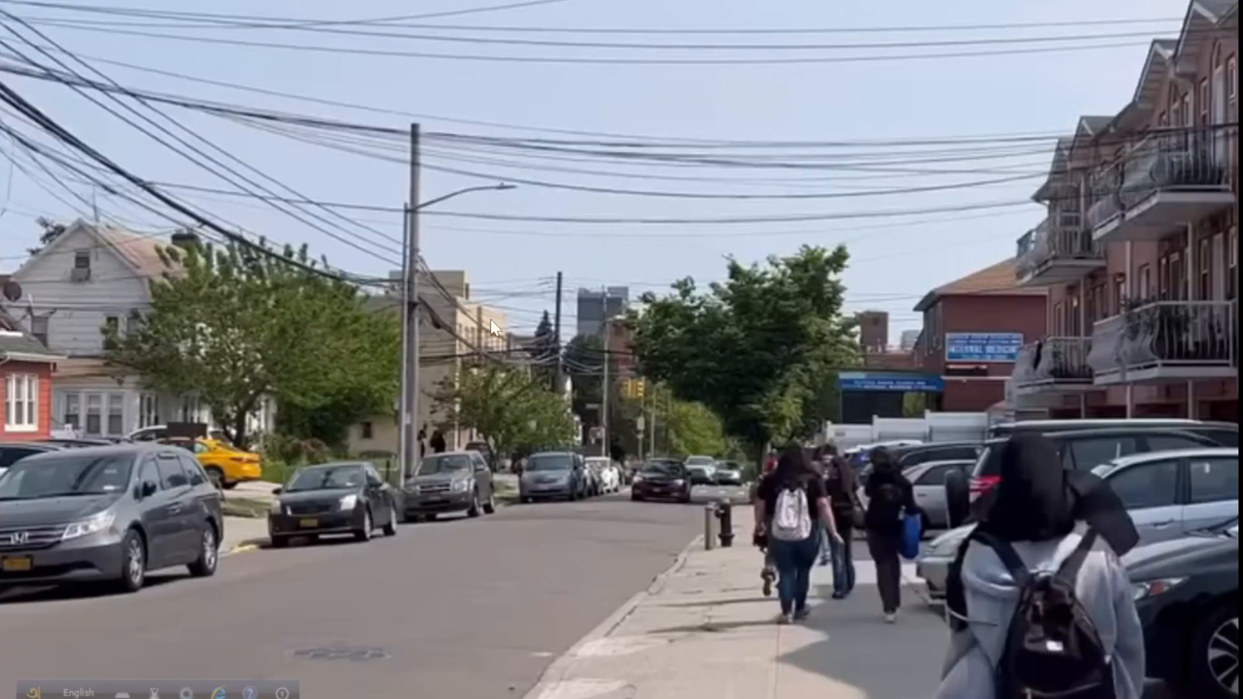
{"action": "mouse_move", "coordinate": [528, 621]}
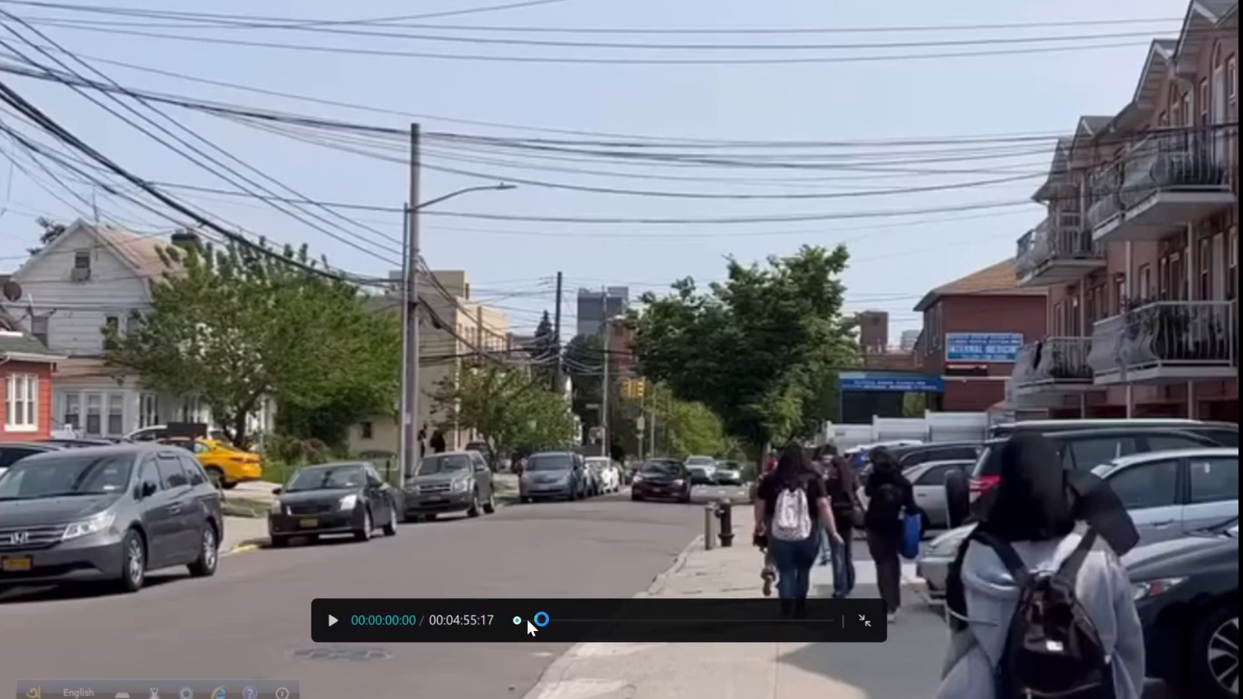
{"action": "left_click", "coordinate": [333, 621]}
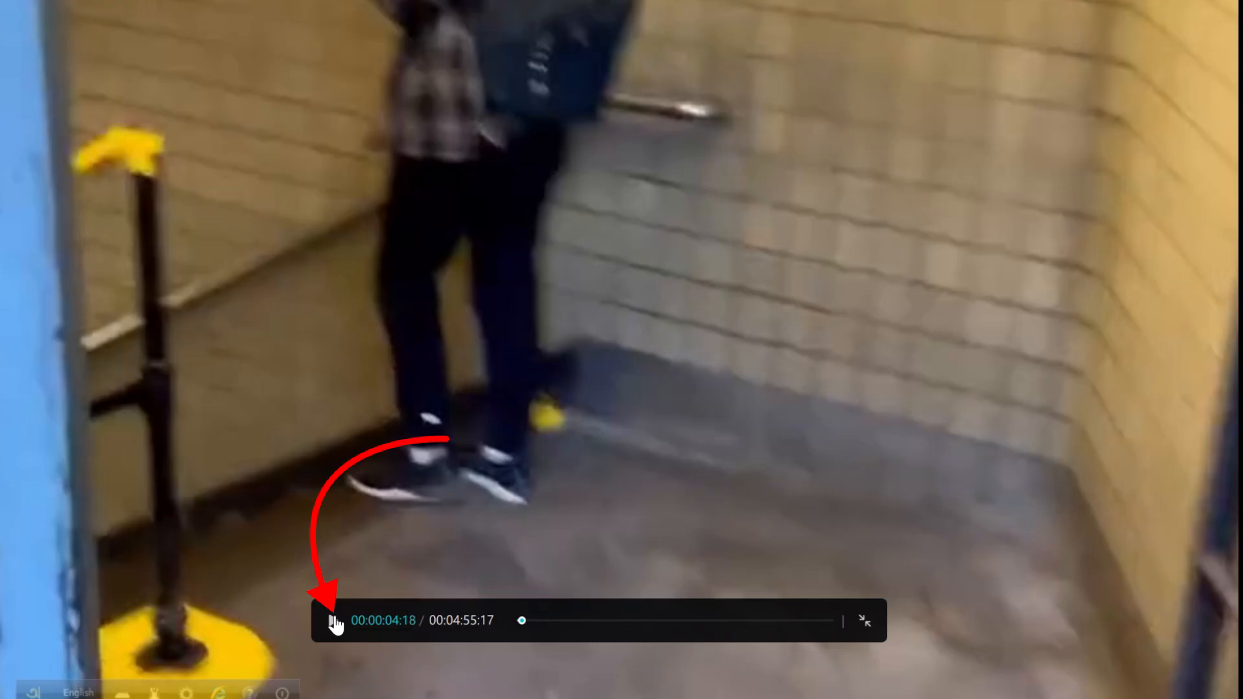
{"action": "left_click", "coordinate": [333, 620]}
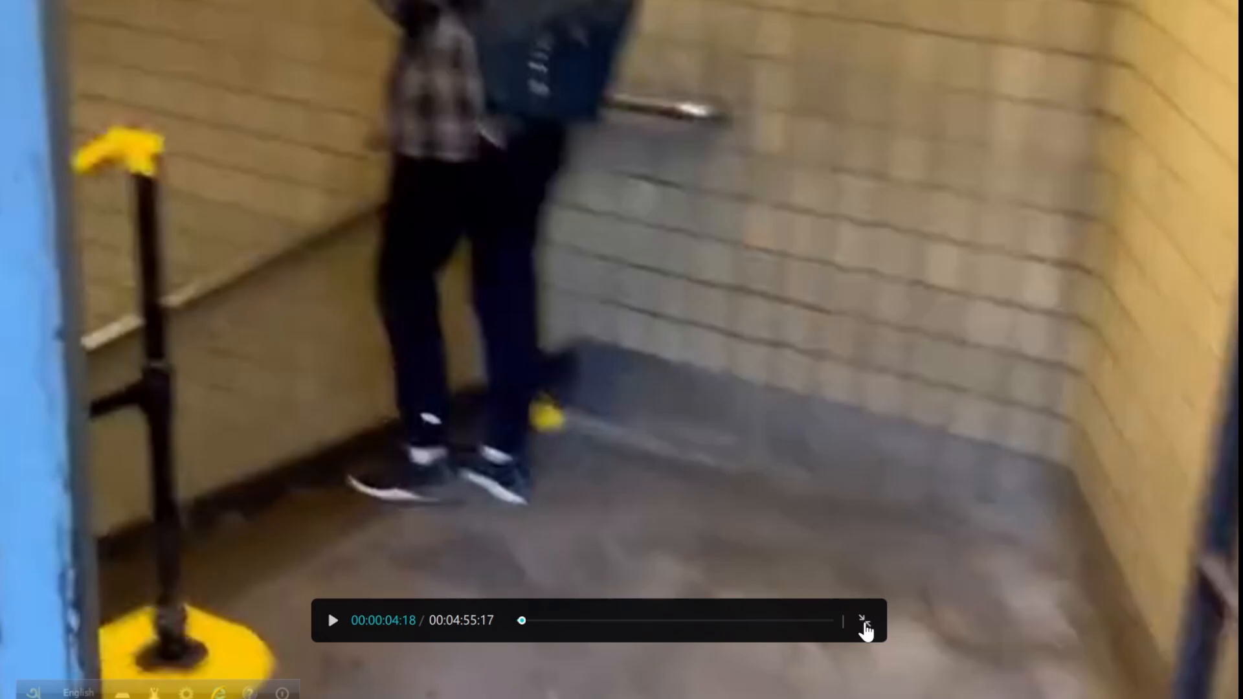
{"action": "left_click", "coordinate": [865, 623]}
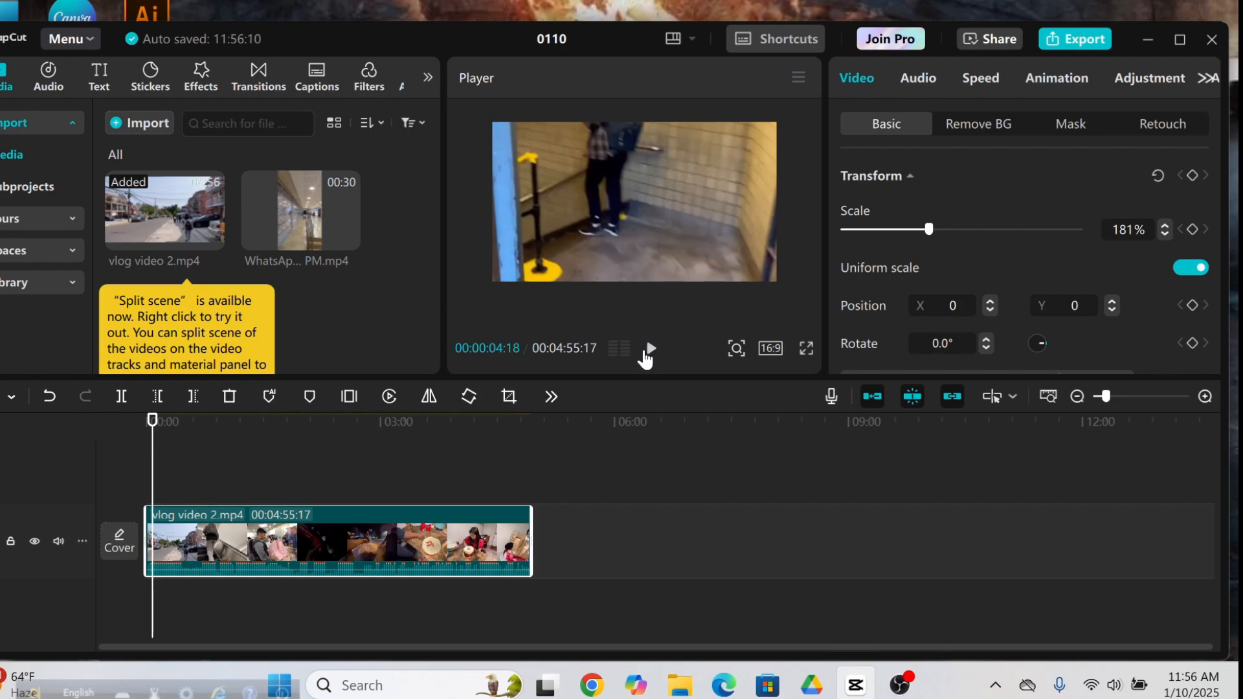
{"action": "left_click", "coordinate": [653, 350]}
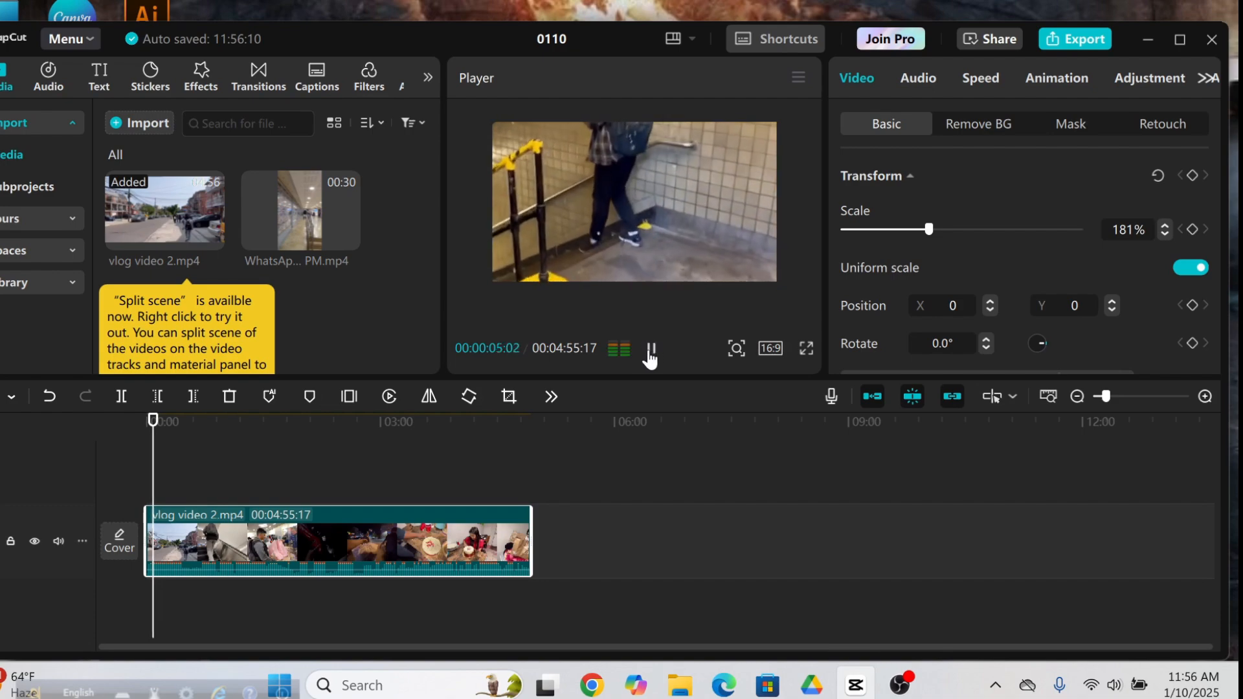
{"action": "left_click", "coordinate": [652, 350]}
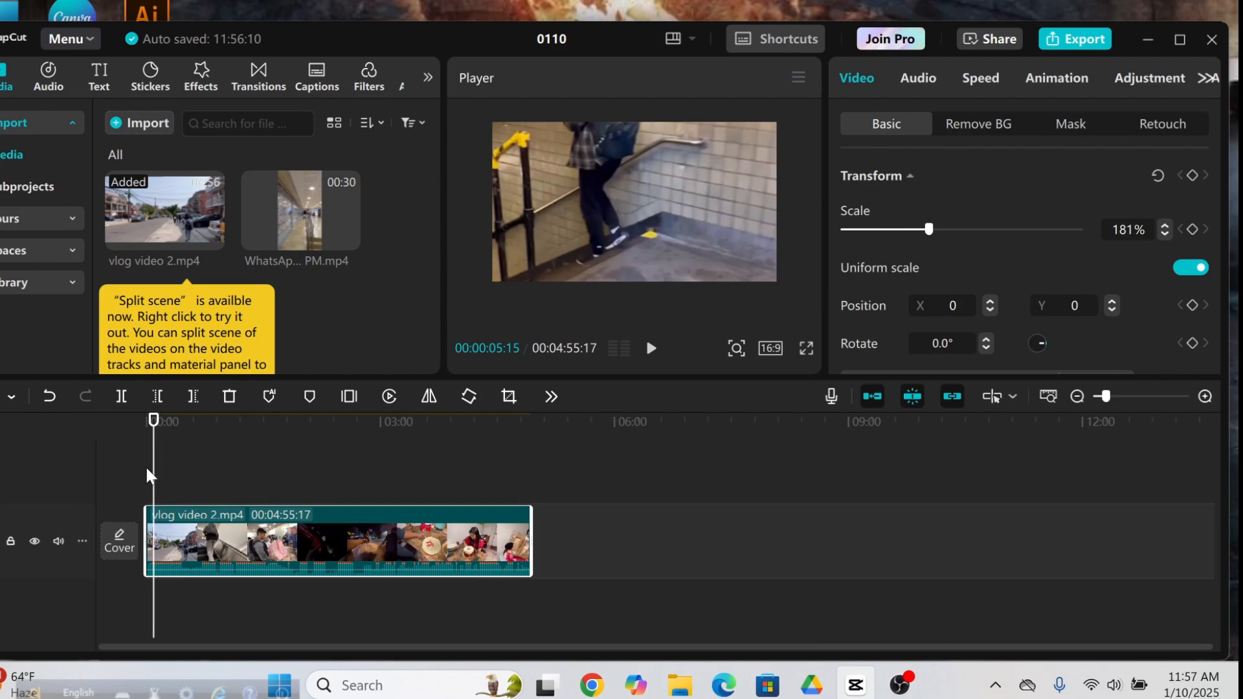
- Move the playhead to 00:01:50:11 on the timeline and set the clip's scale to 114%
{"action": "left_click_drag", "start_coordinate": [157, 474], "coordinate": [290, 494]}
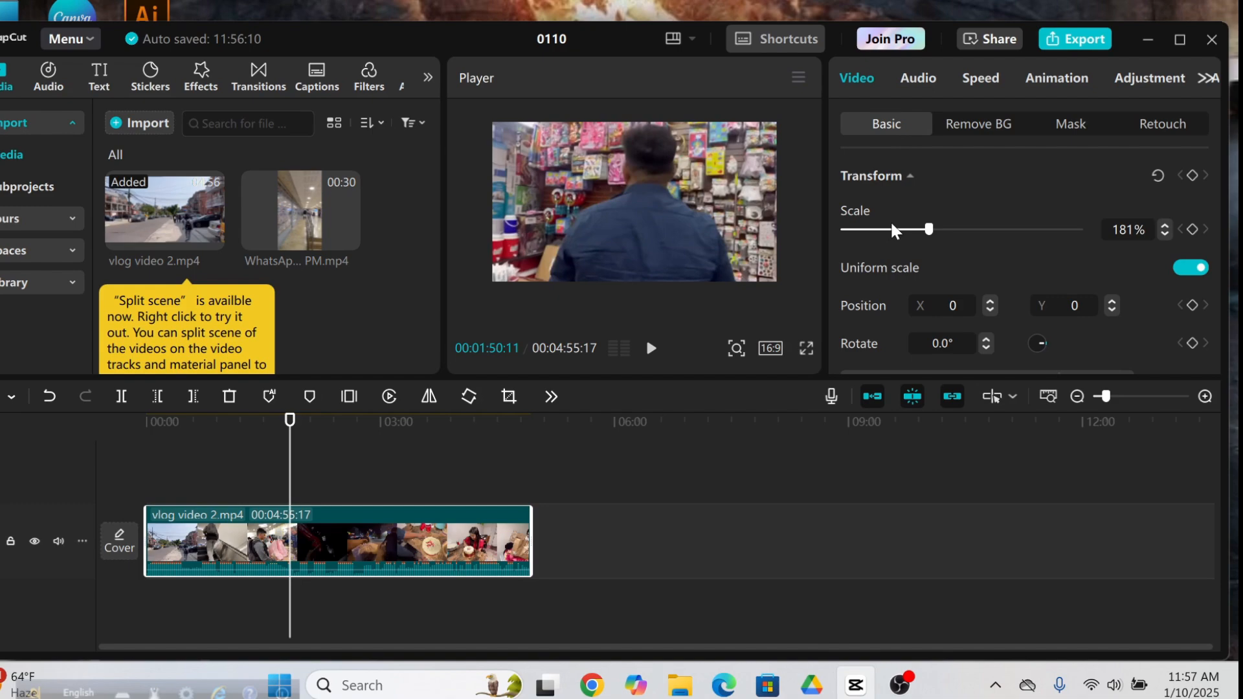
{"action": "left_click_drag", "start_coordinate": [931, 231], "coordinate": [897, 230]}
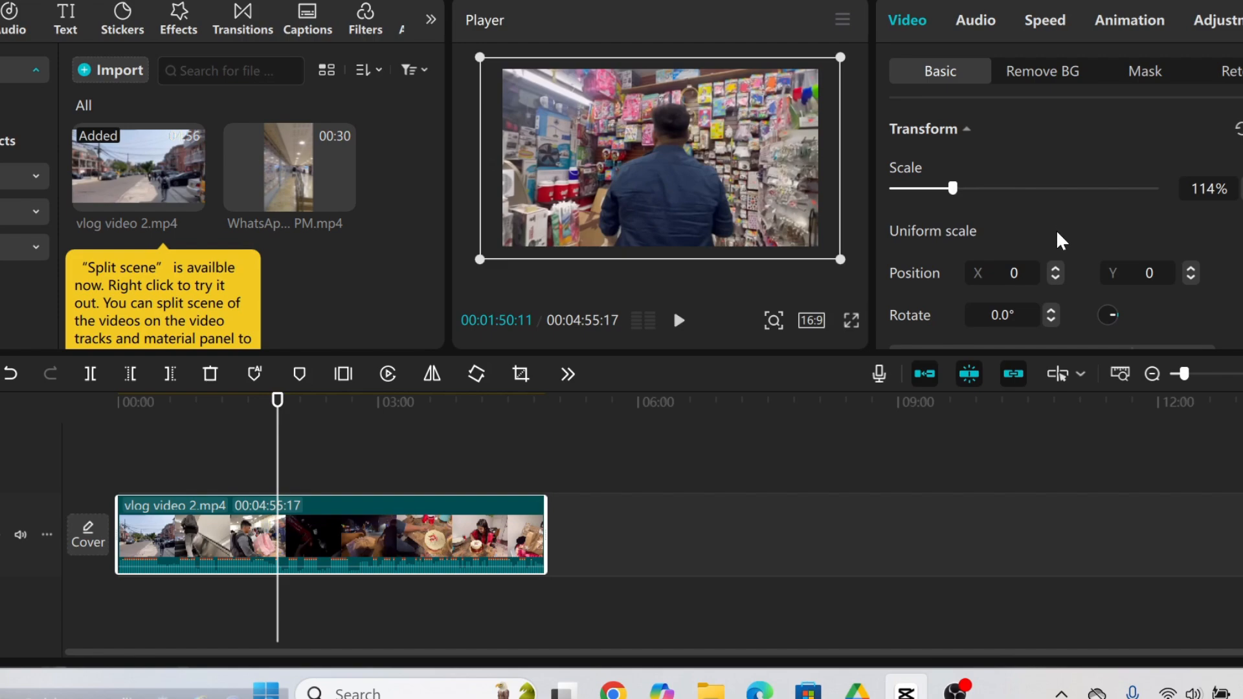
- Try reducing the vlog clip's image noise at the Weak level
{"action": "scroll", "coordinate": [1052, 233], "scroll_direction": "down", "scroll_amount": 2}
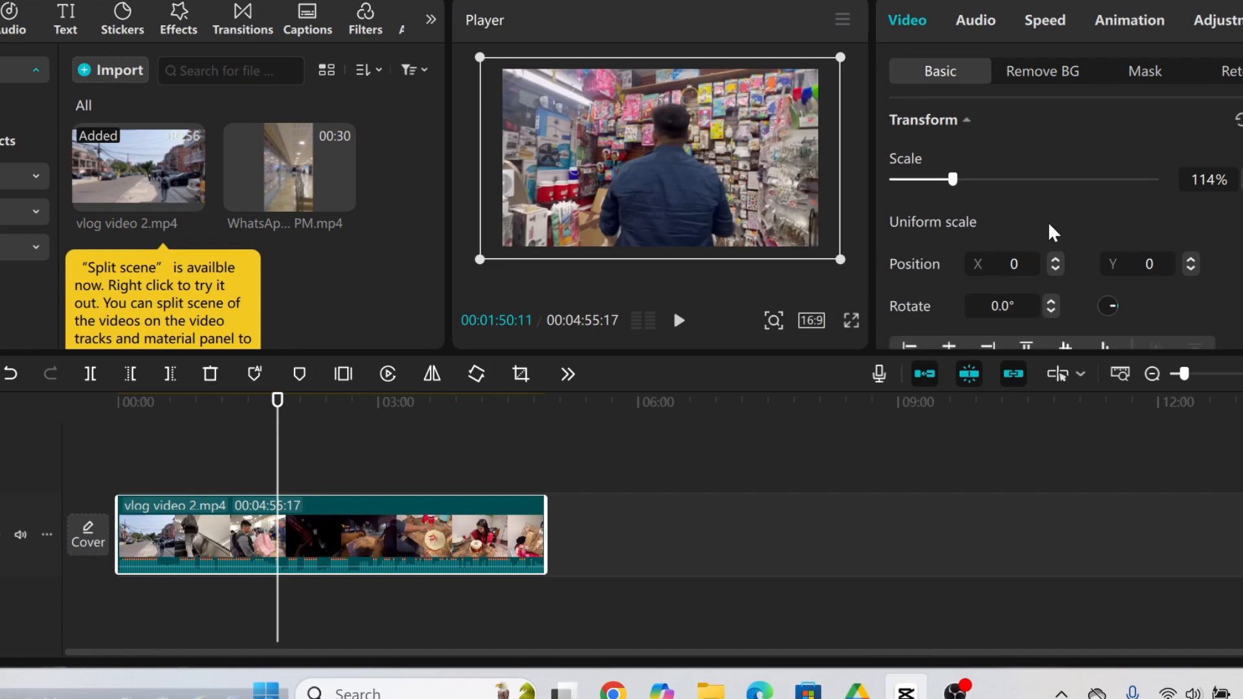
{"action": "scroll", "coordinate": [1052, 233], "scroll_direction": "down", "scroll_amount": 2}
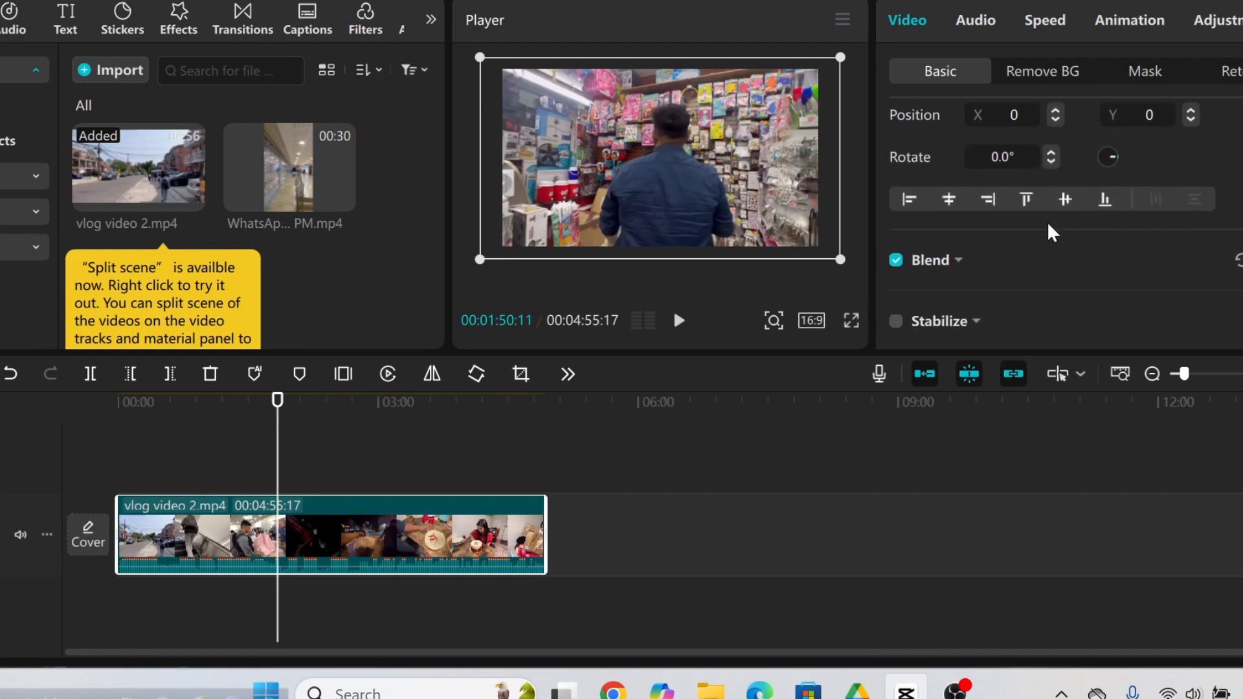
{"action": "scroll", "coordinate": [963, 283], "scroll_direction": "down", "scroll_amount": 2}
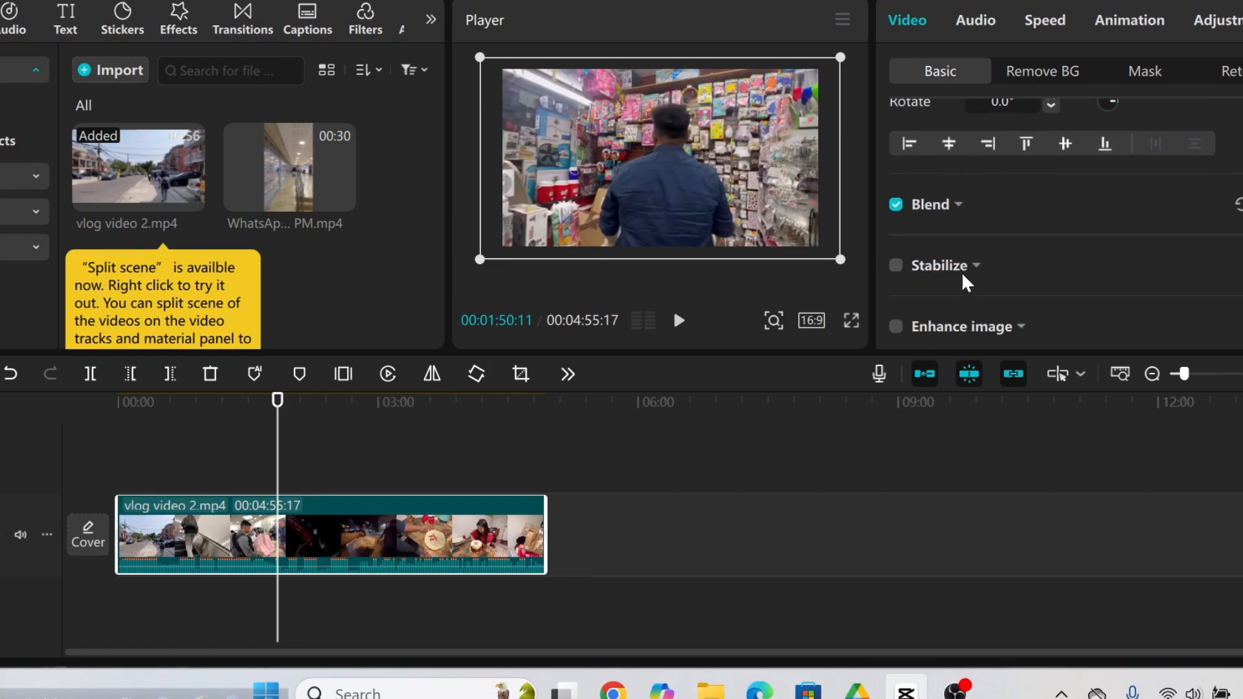
{"action": "scroll", "coordinate": [945, 247], "scroll_direction": "down", "scroll_amount": 2}
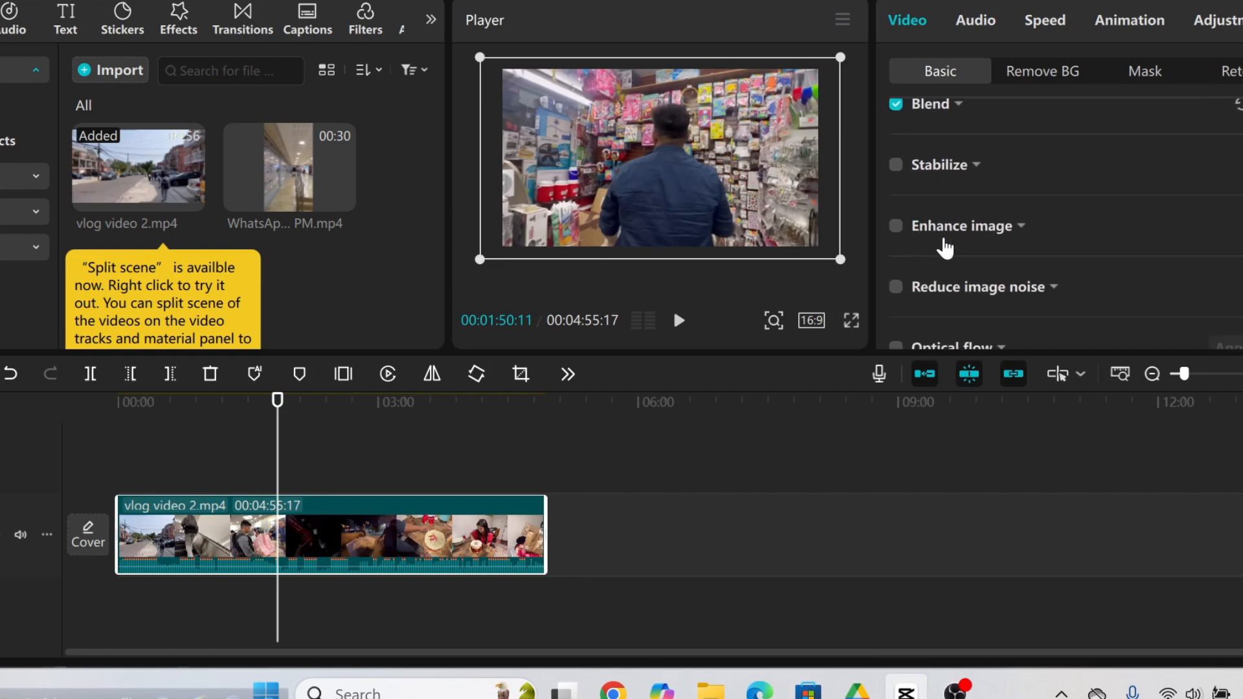
{"action": "scroll", "coordinate": [953, 242], "scroll_direction": "down", "scroll_amount": 2}
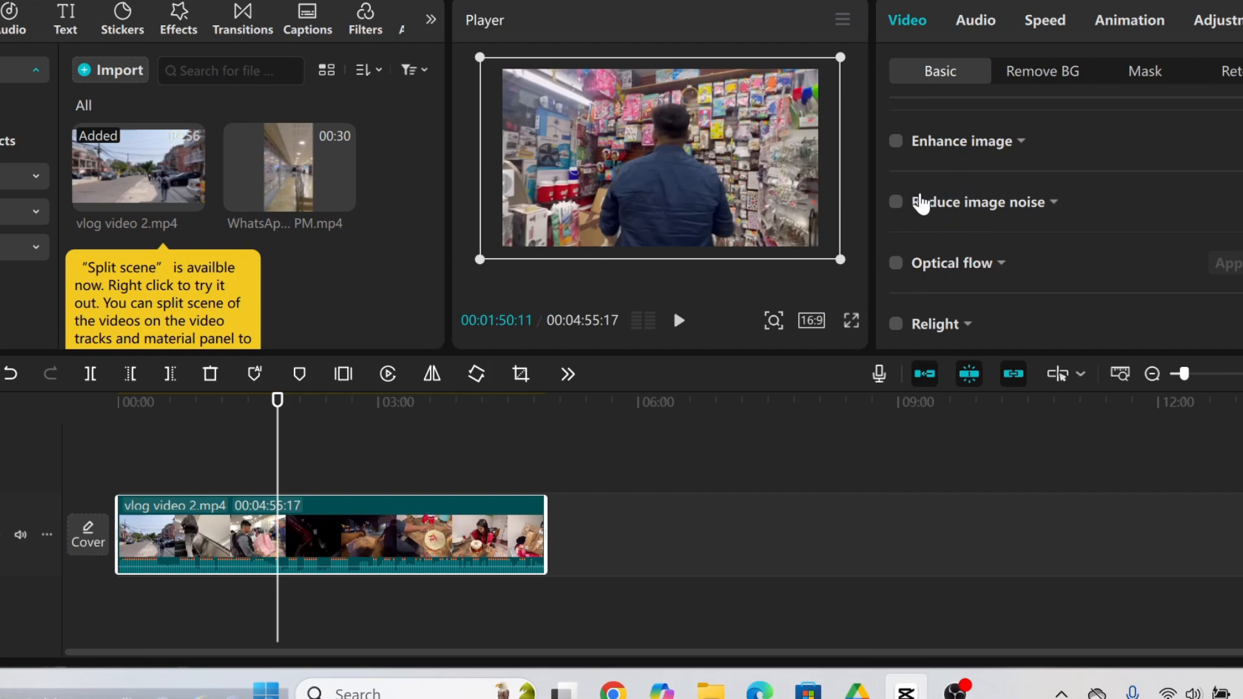
{"action": "left_click", "coordinate": [897, 202]}
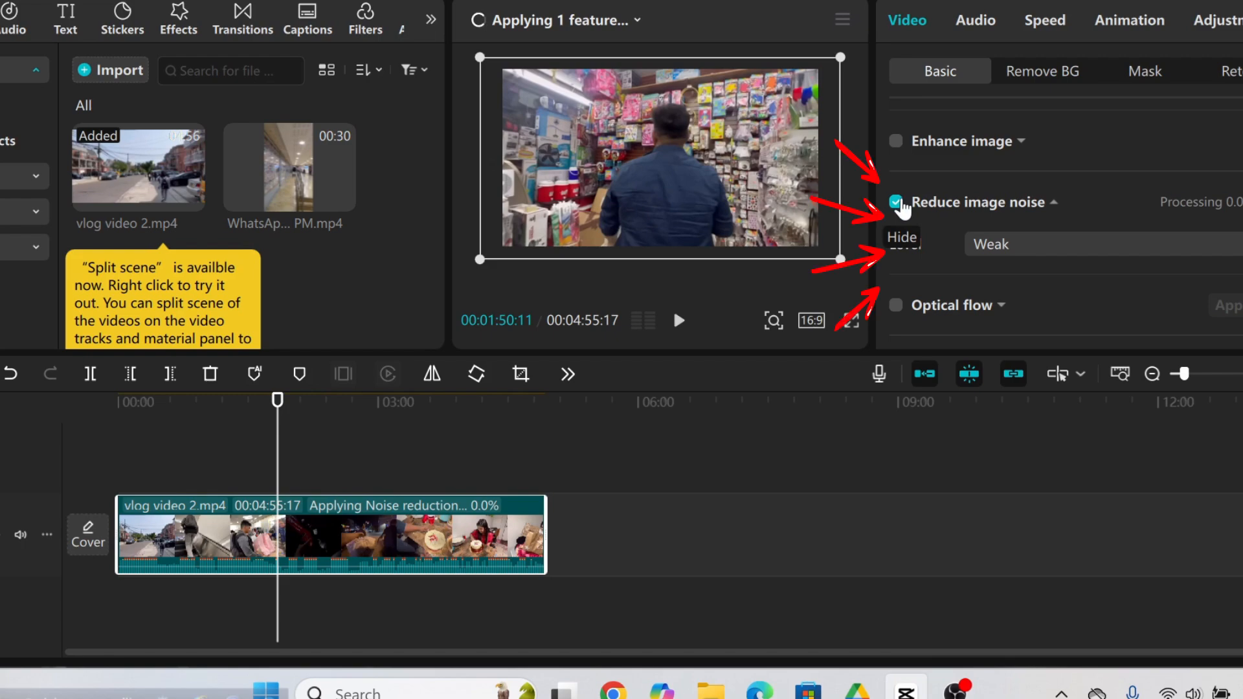
{"action": "left_click", "coordinate": [897, 203]}
- Look through the remaining basic video settings of the vlog clip, from Optical flow to Canvas
{"action": "scroll", "coordinate": [1038, 214], "scroll_direction": "down", "scroll_amount": 3}
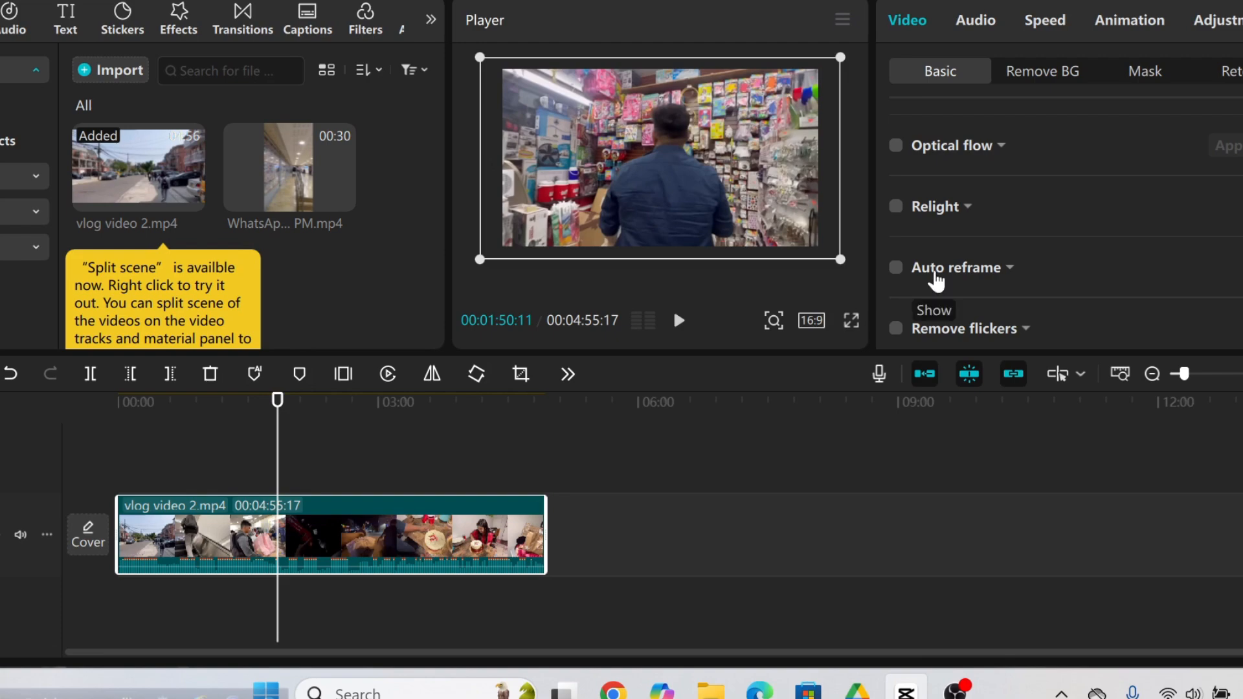
{"action": "scroll", "coordinate": [936, 280], "scroll_direction": "down", "scroll_amount": 1}
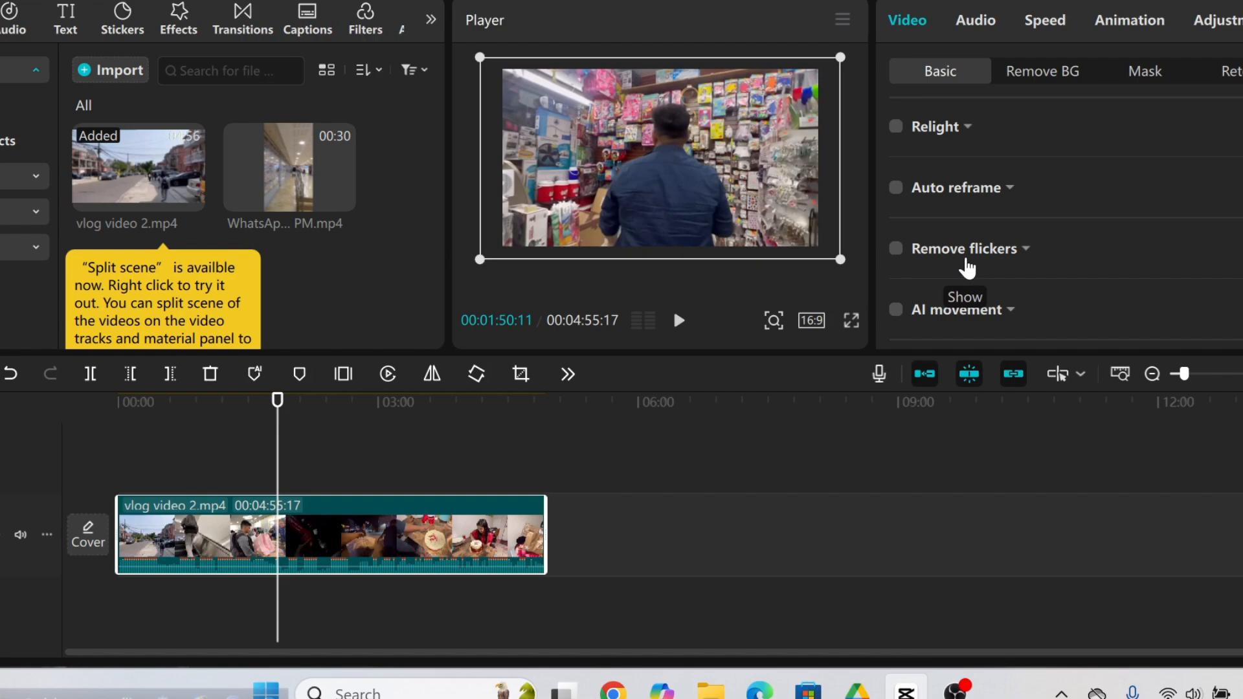
{"action": "scroll", "coordinate": [967, 268], "scroll_direction": "down", "scroll_amount": 2}
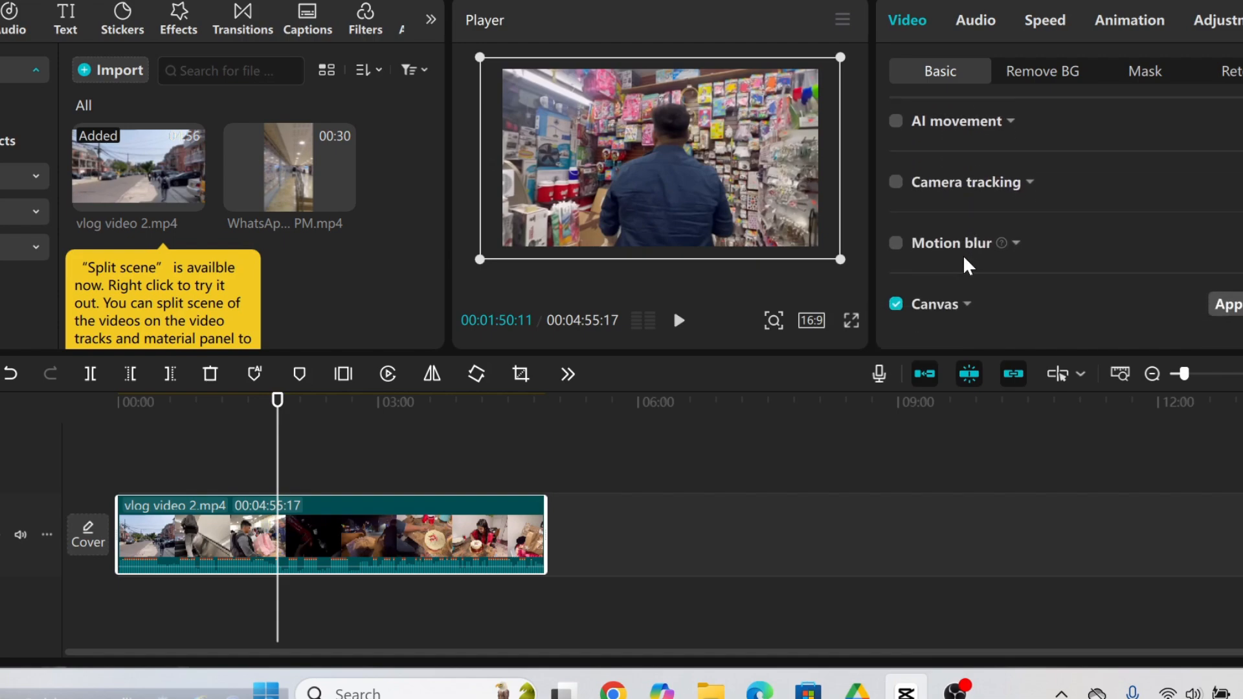
{"action": "scroll", "coordinate": [965, 259], "scroll_direction": "up", "scroll_amount": 3}
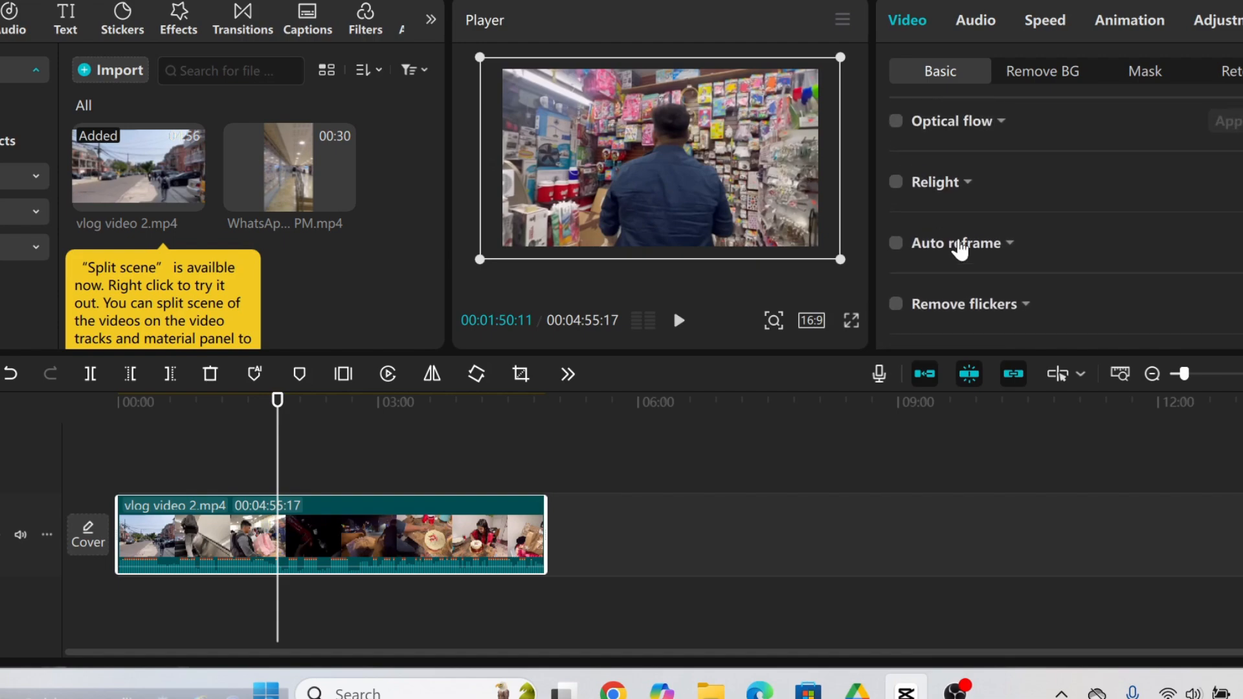
{"action": "scroll", "coordinate": [960, 250], "scroll_direction": "up", "scroll_amount": 6}
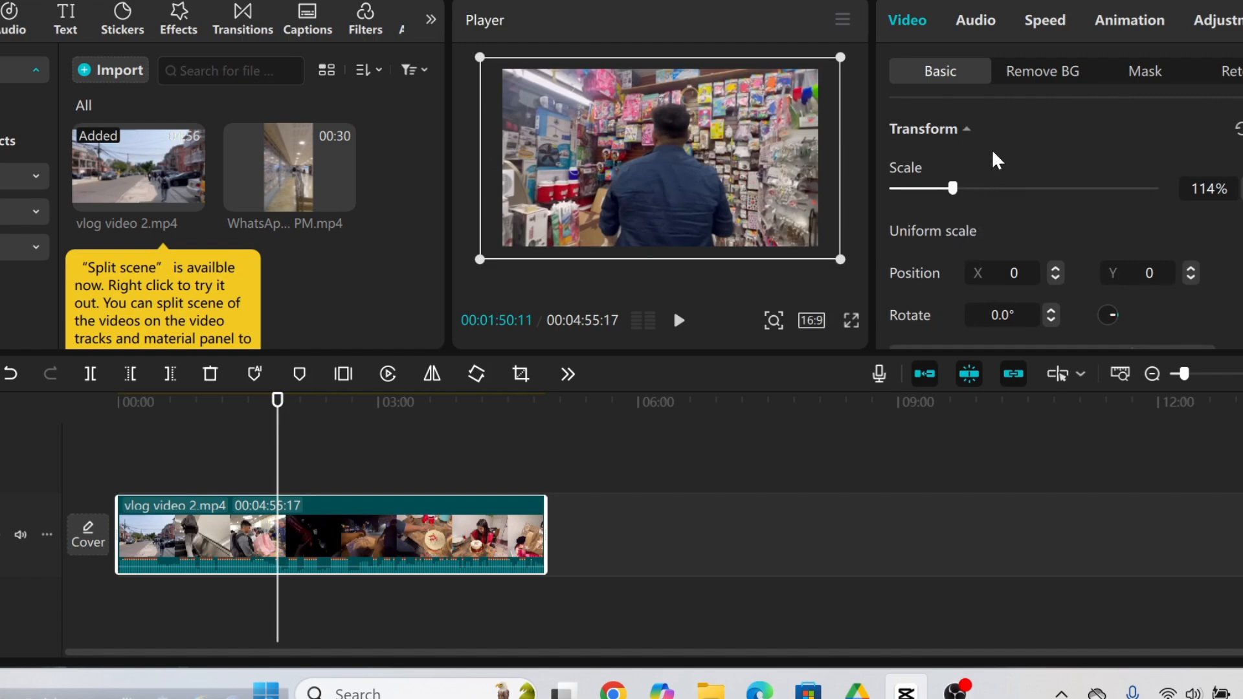
- Try the Custom removal option in the vlog clip's background removal settings
{"action": "left_click", "coordinate": [1050, 76]}
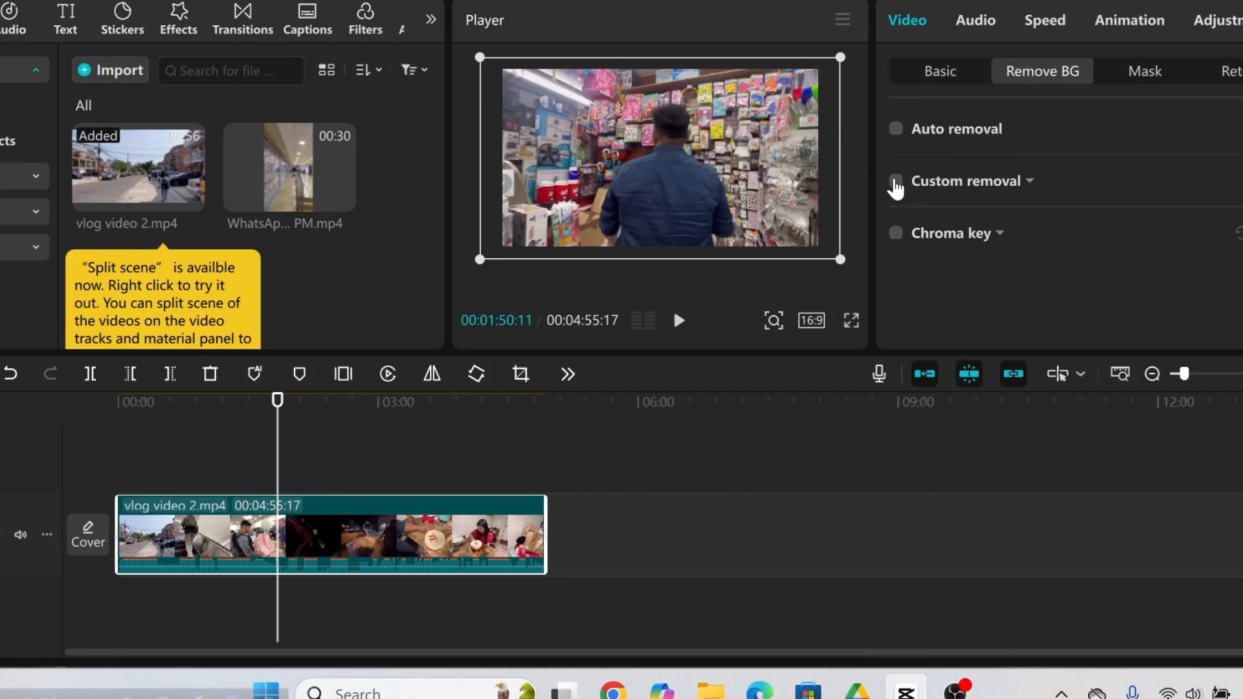
{"action": "left_click", "coordinate": [896, 182]}
{"action": "left_click", "coordinate": [897, 182]}
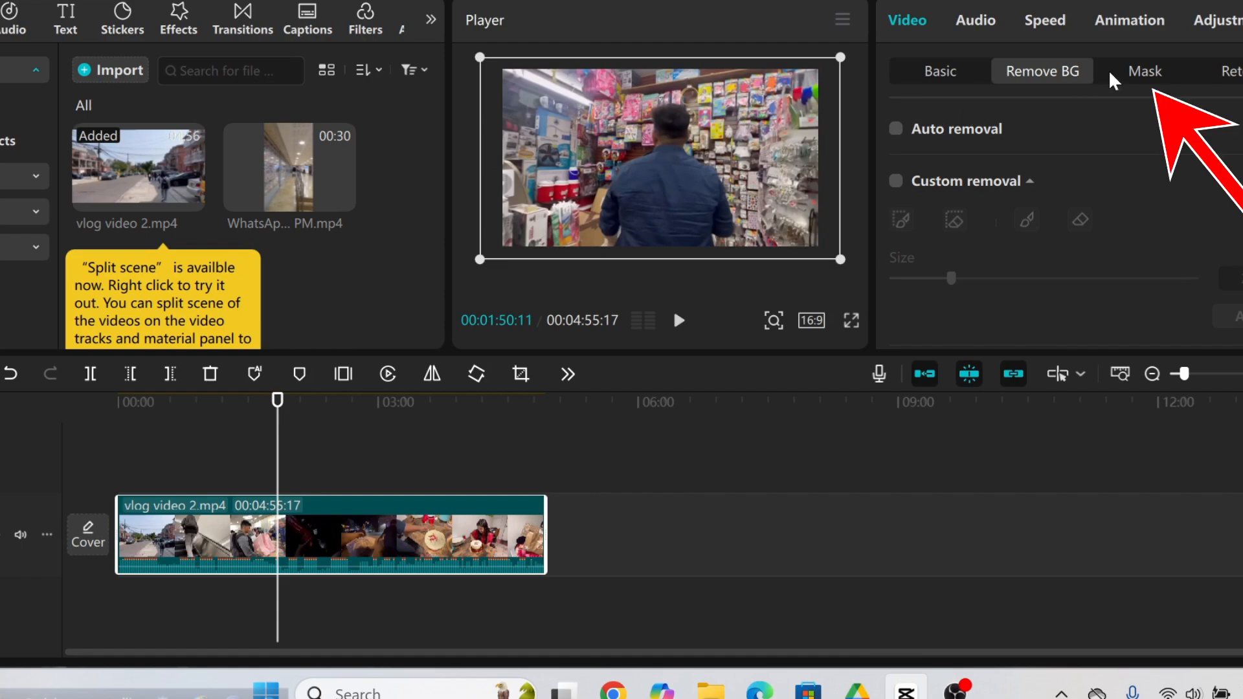
- Add a rectangle mask to the vlog clip and enlarge it slightly around the man in the shop
{"action": "left_click", "coordinate": [1132, 76]}
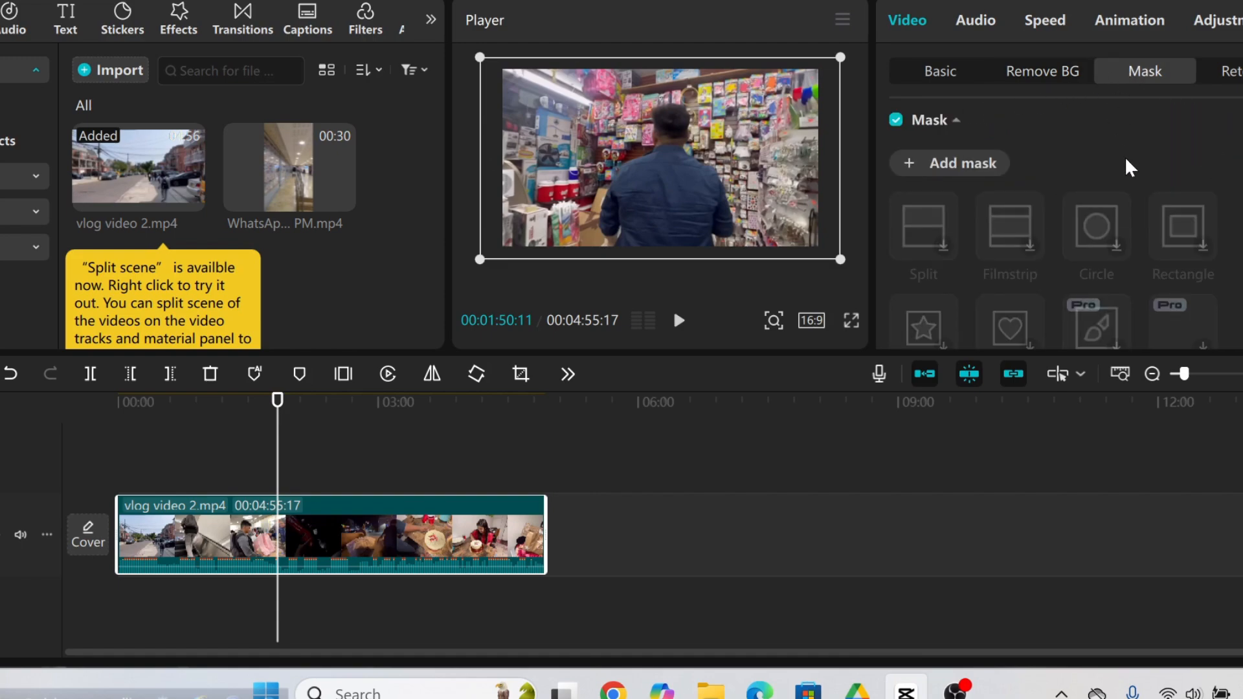
{"action": "scroll", "coordinate": [1103, 206], "scroll_direction": "down", "scroll_amount": 1}
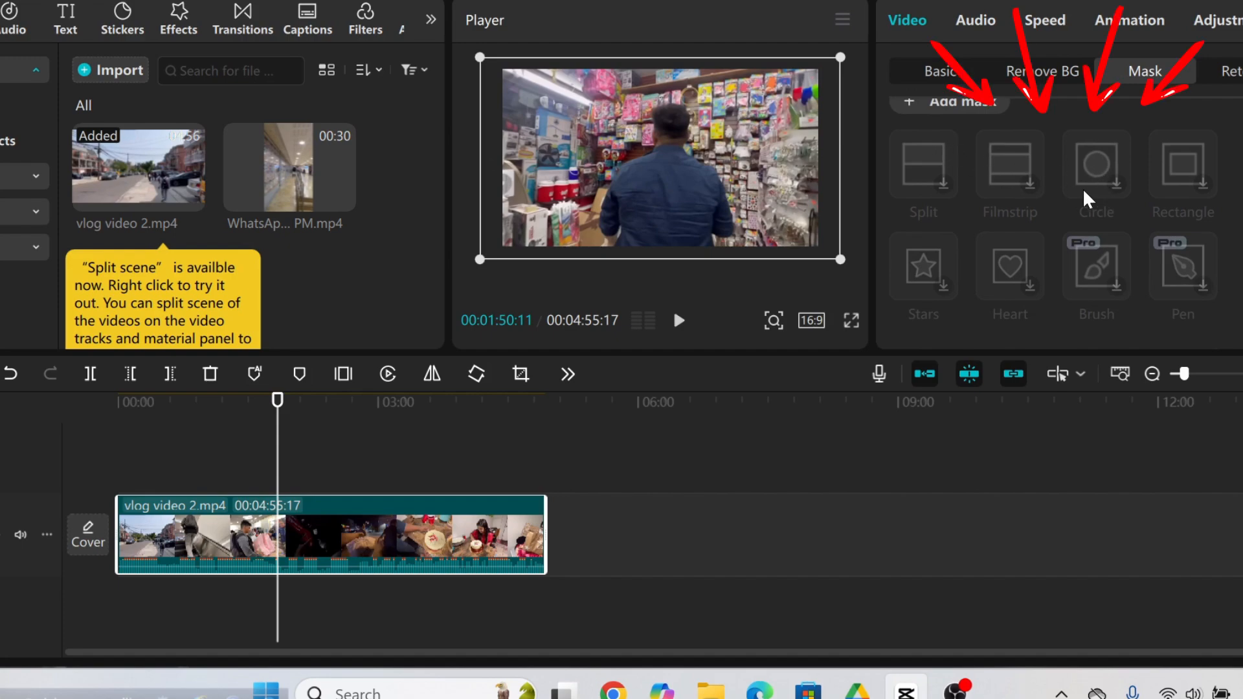
{"action": "scroll", "coordinate": [1008, 158], "scroll_direction": "up", "scroll_amount": 1}
{"action": "scroll", "coordinate": [1007, 158], "scroll_direction": "up", "scroll_amount": 1}
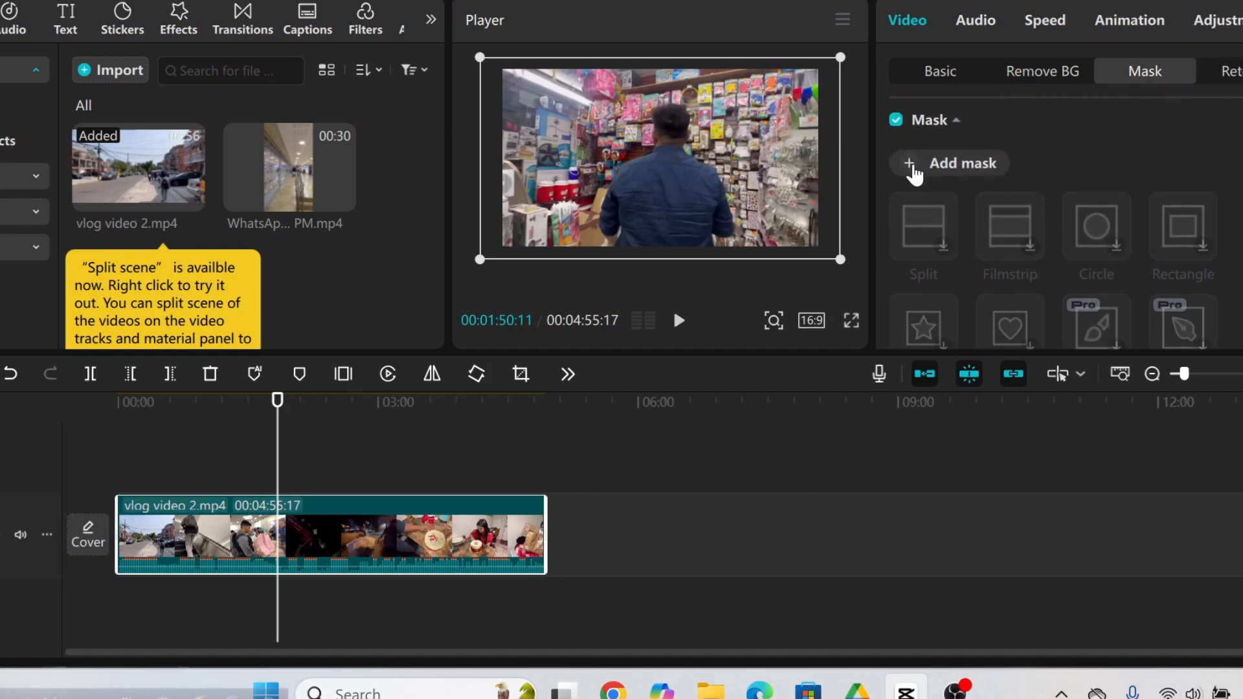
{"action": "left_click", "coordinate": [896, 122]}
{"action": "left_click", "coordinate": [896, 121]}
{"action": "left_click", "coordinate": [908, 170]}
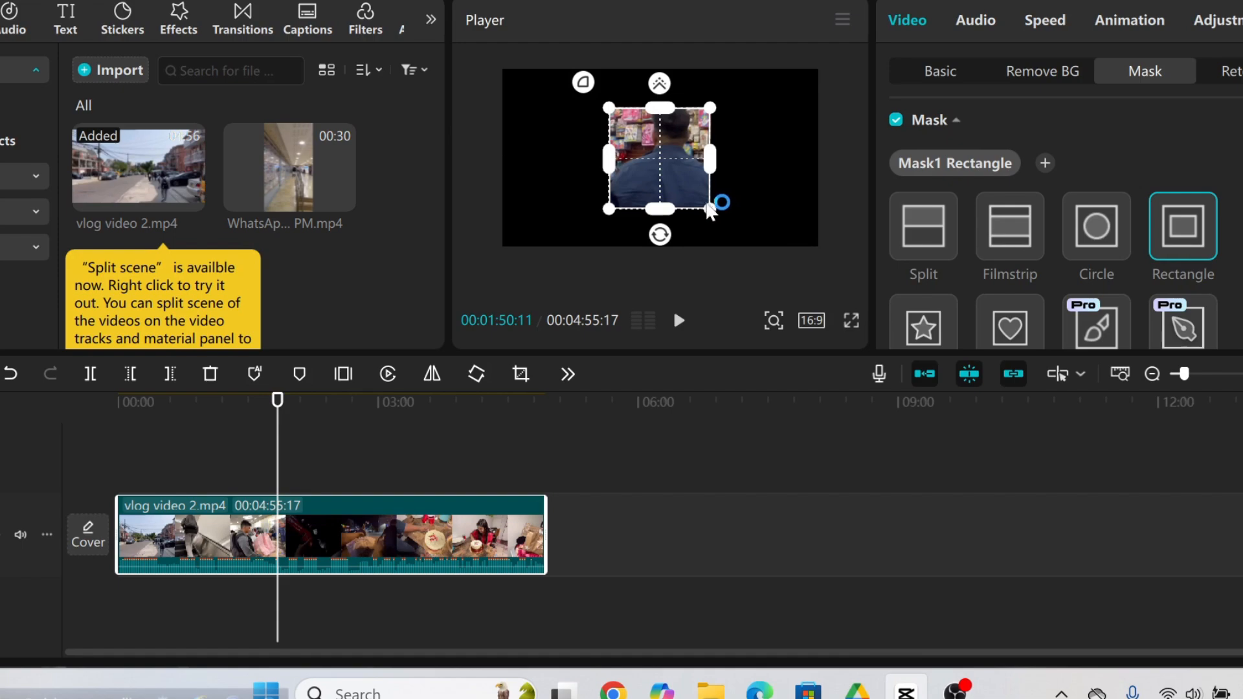
{"action": "mouse_move", "coordinate": [707, 205]}
{"action": "left_mouse_down"}
{"action": "mouse_move", "coordinate": [676, 205]}
{"action": "mouse_move", "coordinate": [711, 203]}
{"action": "mouse_move", "coordinate": [691, 192]}
{"action": "mouse_move", "coordinate": [761, 258]}
{"action": "mouse_move", "coordinate": [724, 201]}
{"action": "left_mouse_up"}
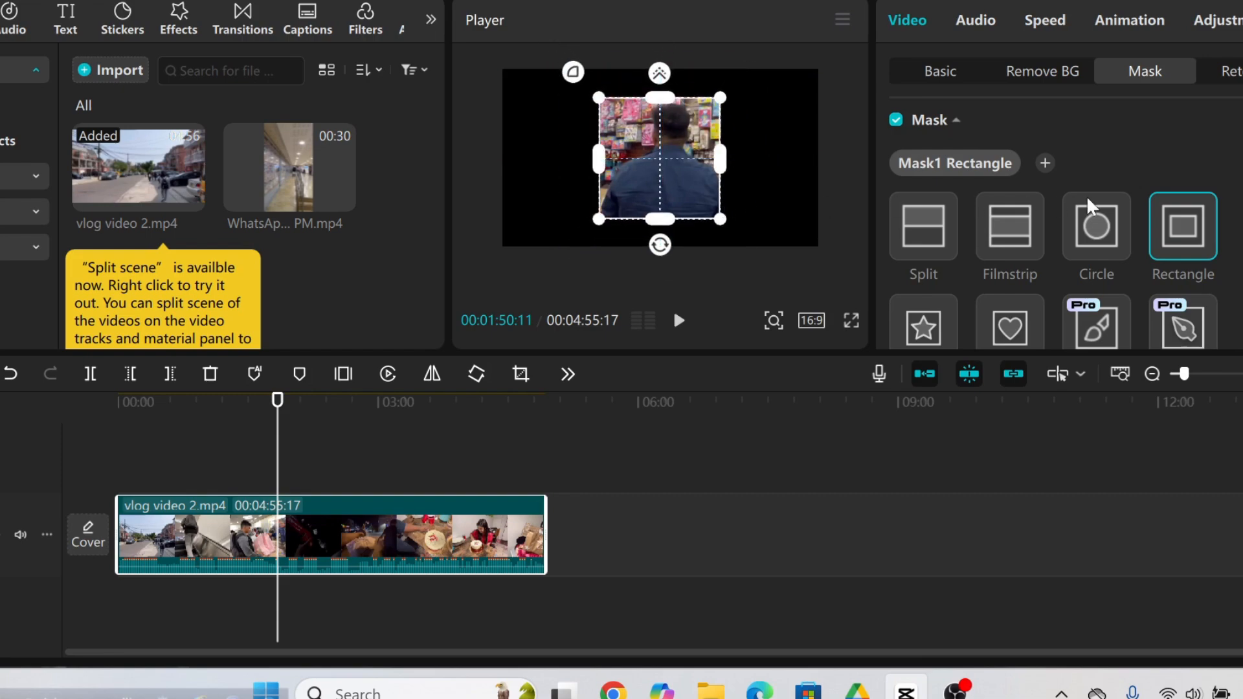
- Change the vlog clip's mask to a circle and move it over the shelves at the frame's left side
{"action": "left_click", "coordinate": [1106, 233]}
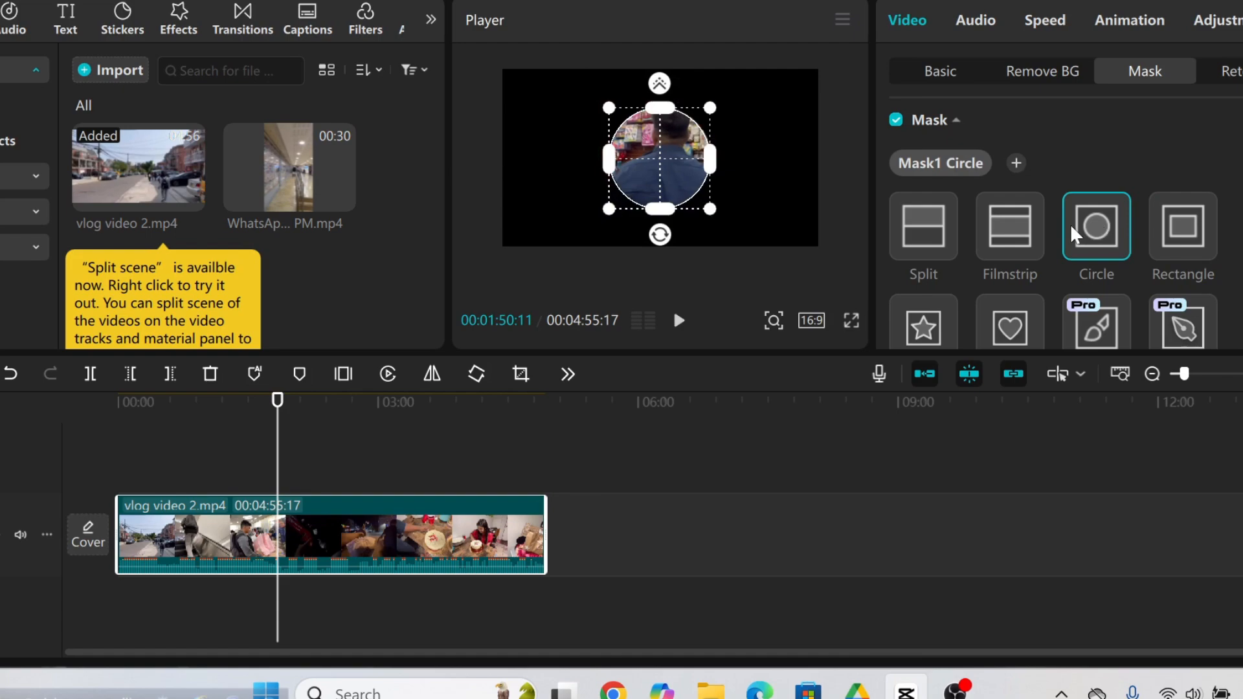
{"action": "left_click_drag", "start_coordinate": [680, 172], "coordinate": [588, 192]}
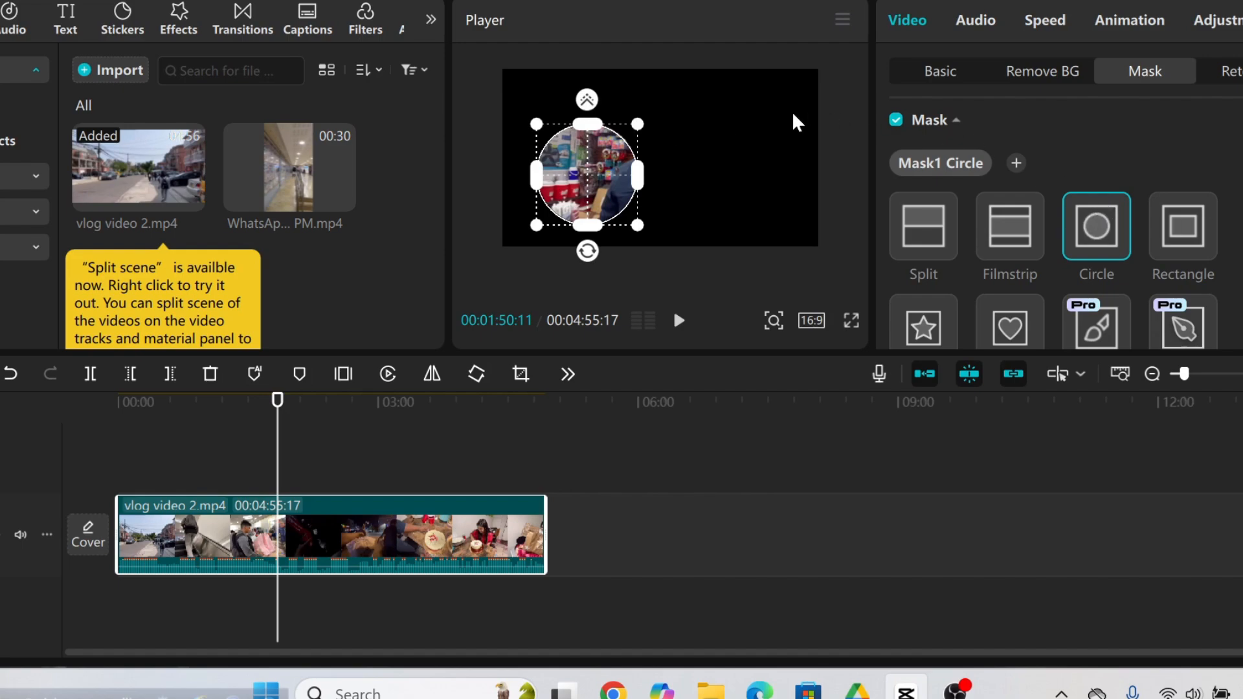
- Undo the circle mask changes and switch off the vlog clip's mask
{"action": "left_click", "coordinate": [12, 375]}
{"action": "left_click", "coordinate": [12, 374]}
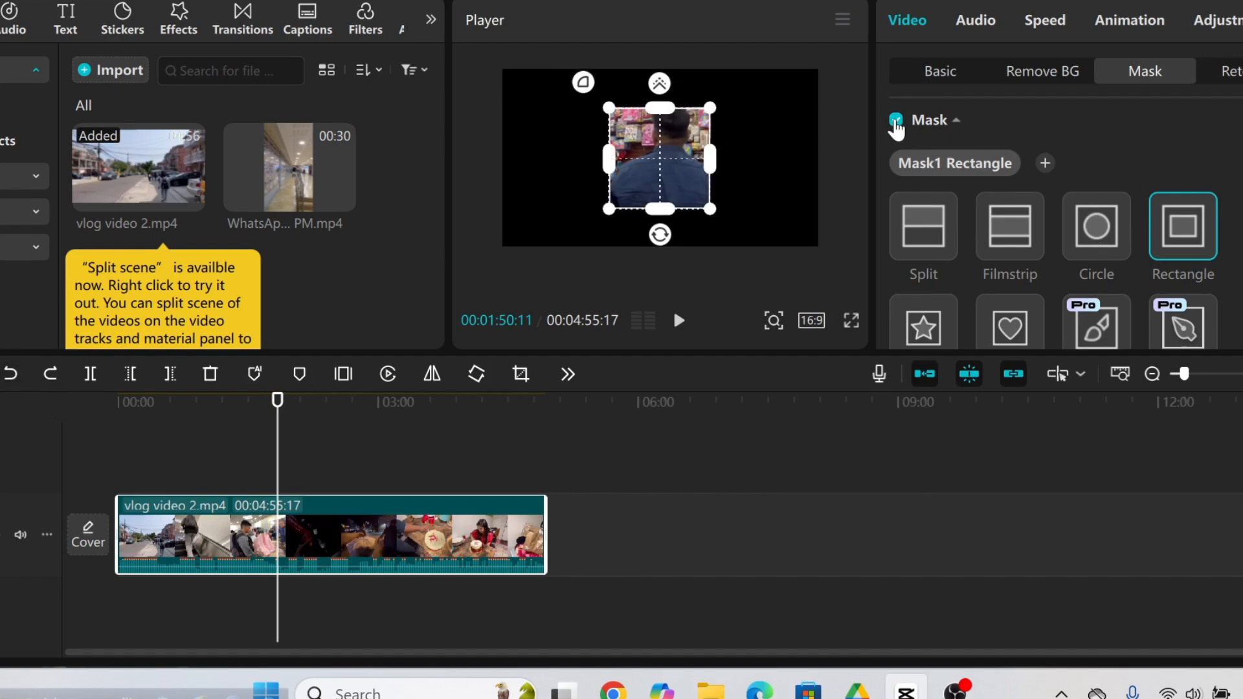
{"action": "left_click", "coordinate": [897, 120]}
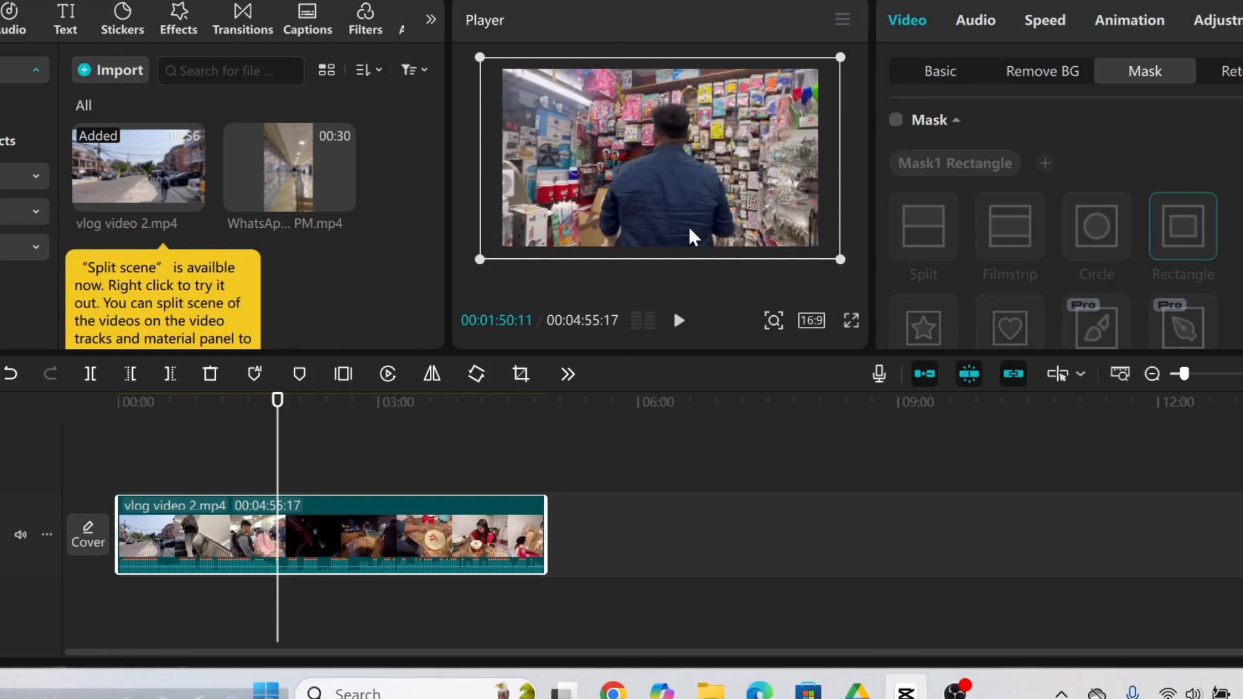
- Place the 30-second WhatsApp clip on a track above the vlog clip and shrink it into the frame's lower-left area
{"action": "left_click", "coordinate": [342, 197]}
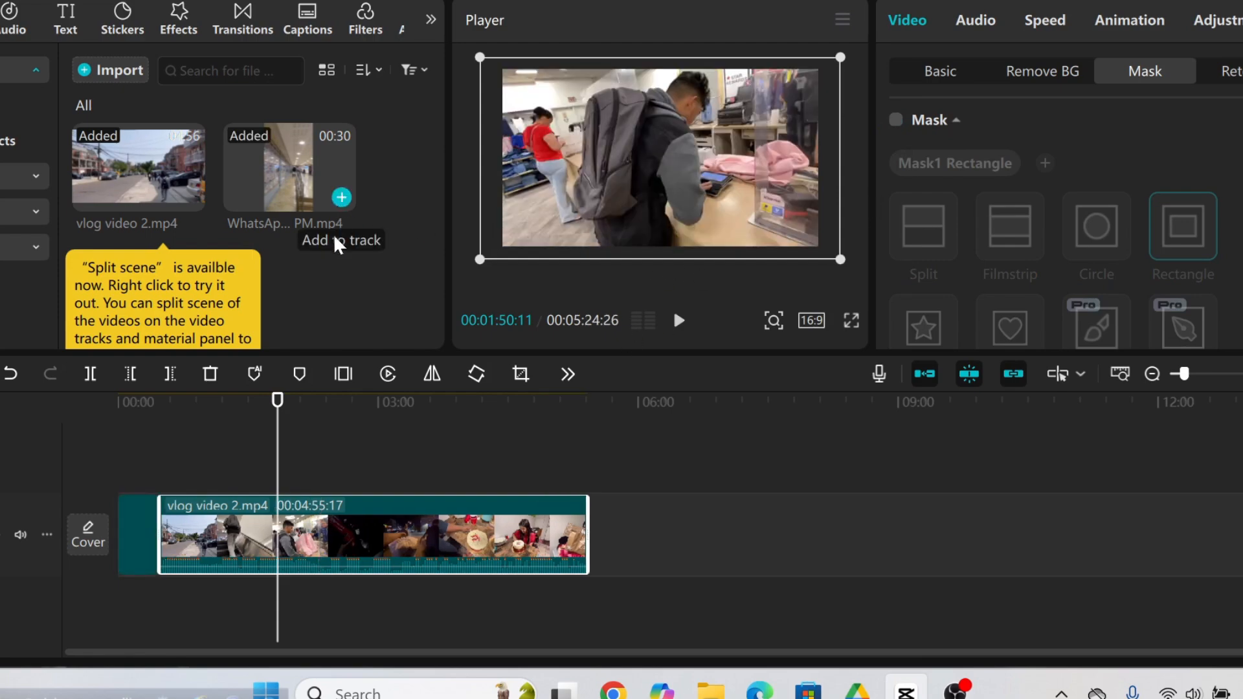
{"action": "left_click_drag", "start_coordinate": [130, 553], "coordinate": [146, 466]}
{"action": "left_click_drag", "start_coordinate": [278, 477], "coordinate": [151, 481]}
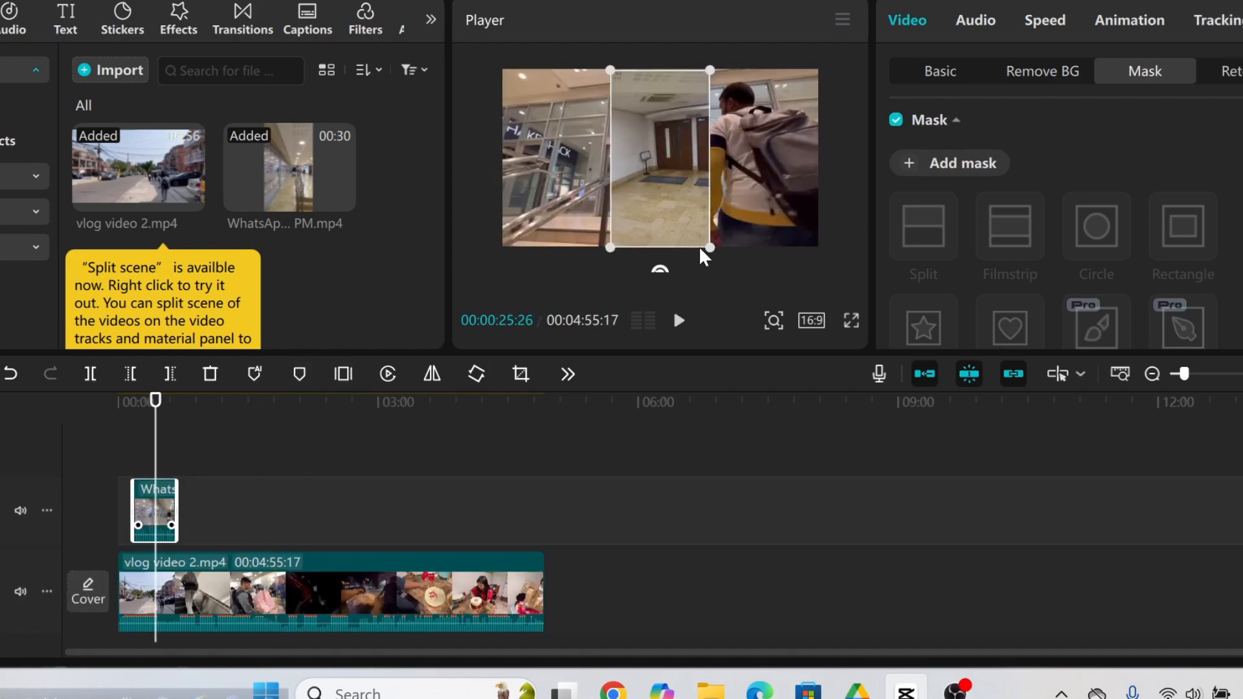
{"action": "left_click_drag", "start_coordinate": [710, 248], "coordinate": [532, 196]}
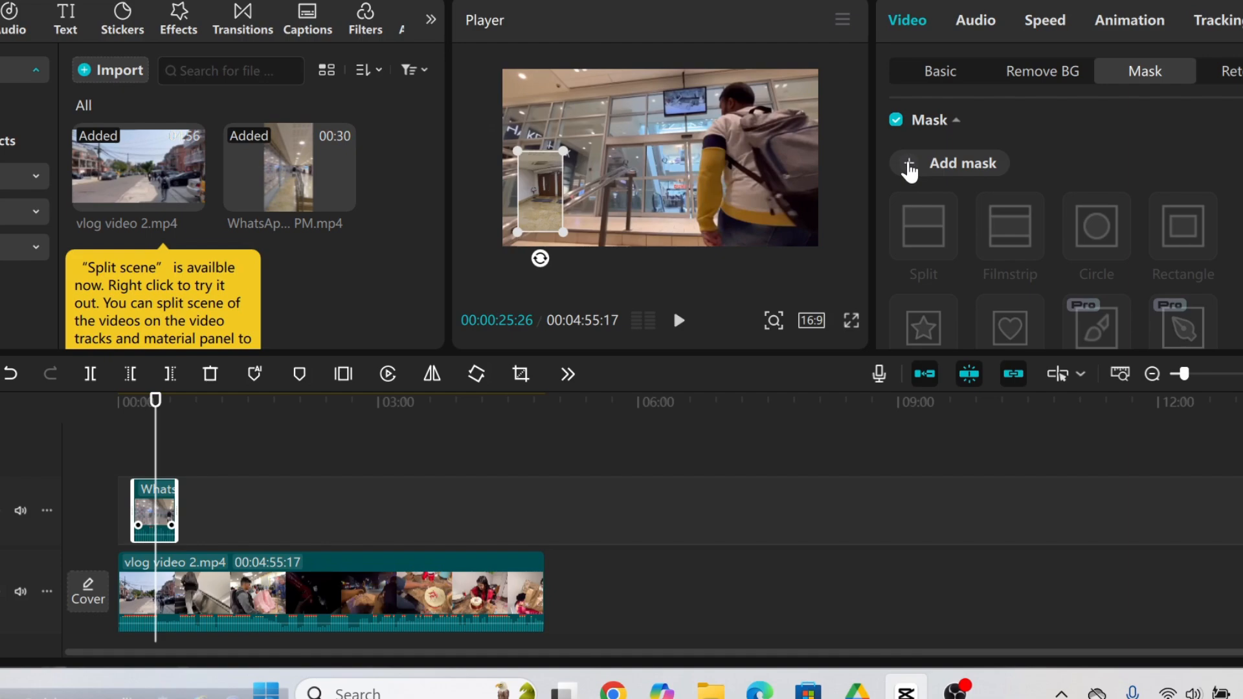
- Add a rectangle mask to the WhatsApp overlay clip and enlarge it
{"action": "left_click", "coordinate": [910, 167]}
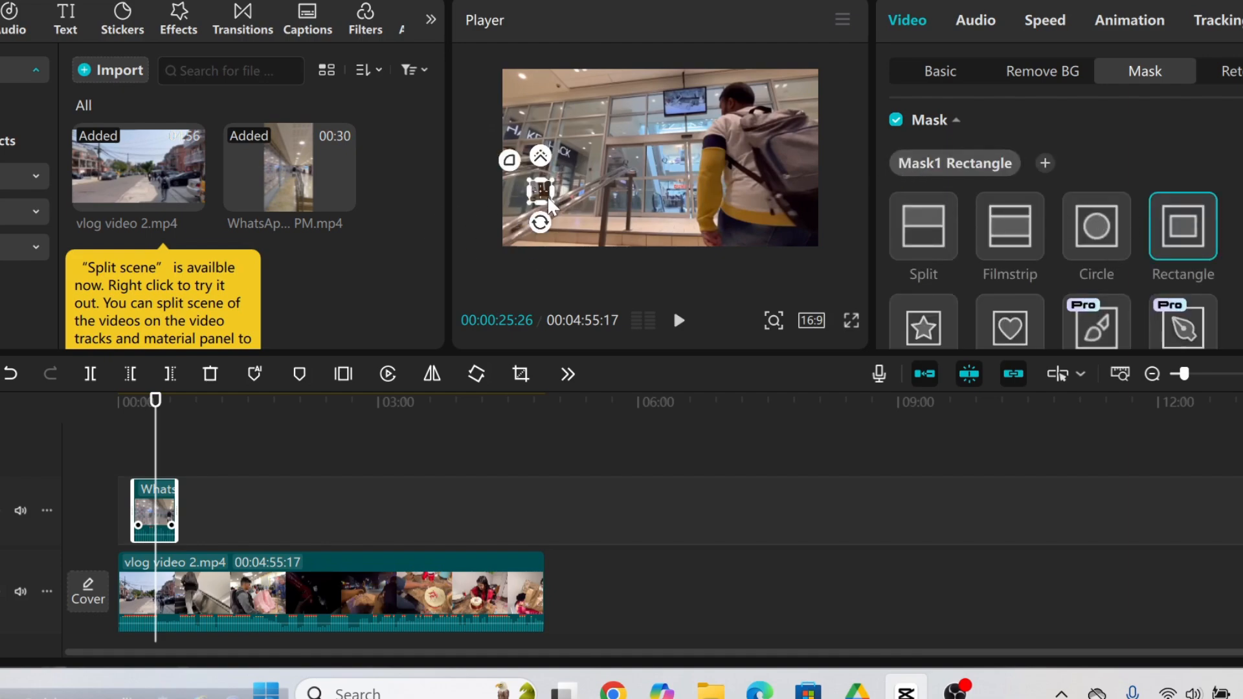
{"action": "left_click_drag", "start_coordinate": [552, 206], "coordinate": [591, 302]}
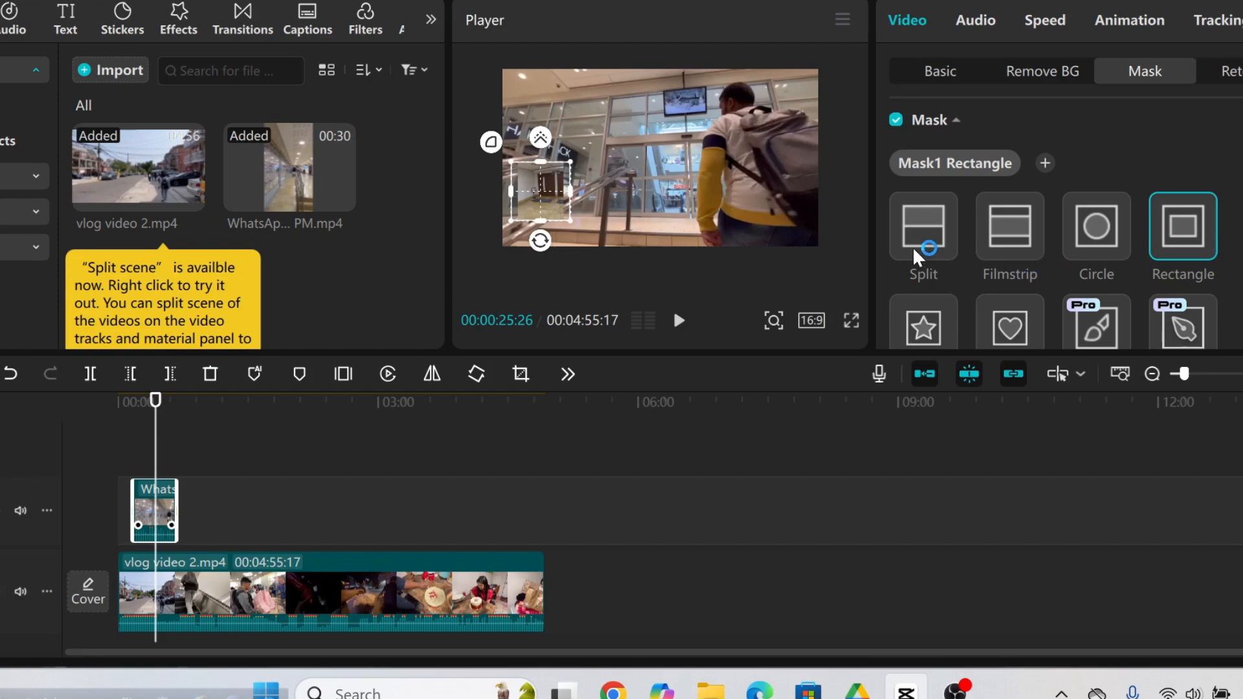
- Change the overlay clip's mask to the Stars shape, enlarge it and adjust its position
{"action": "scroll", "coordinate": [1036, 262], "scroll_direction": "down", "scroll_amount": 1}
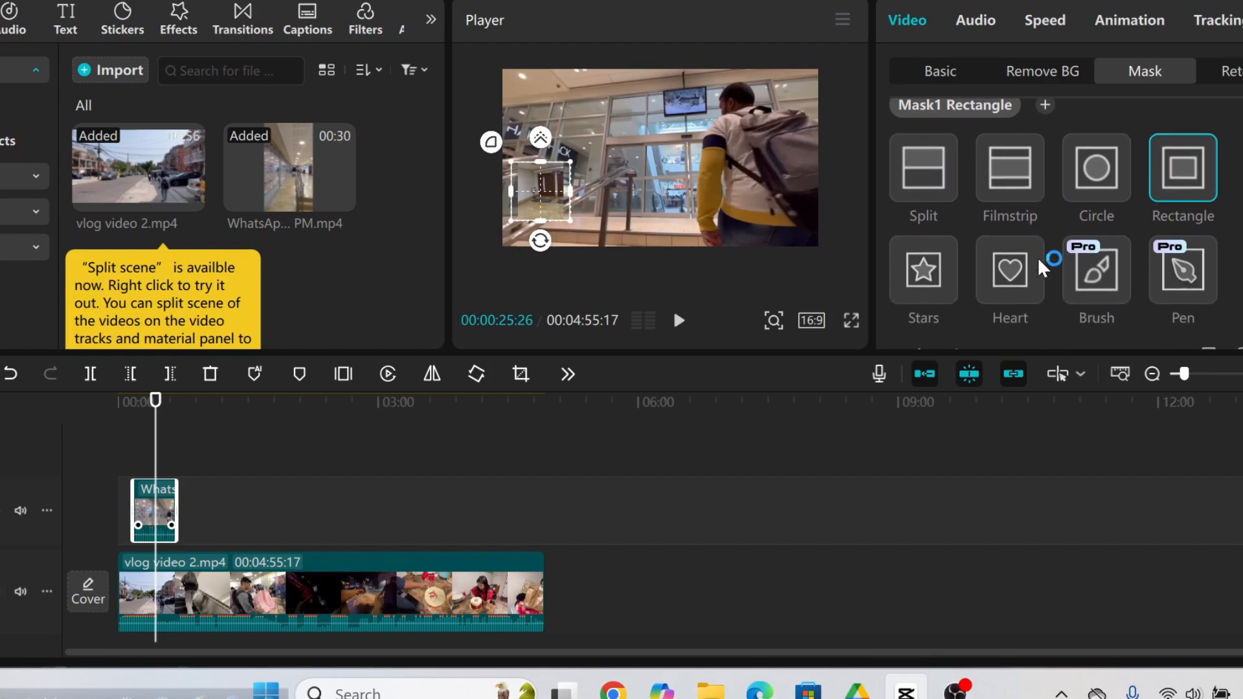
{"action": "left_click", "coordinate": [913, 256]}
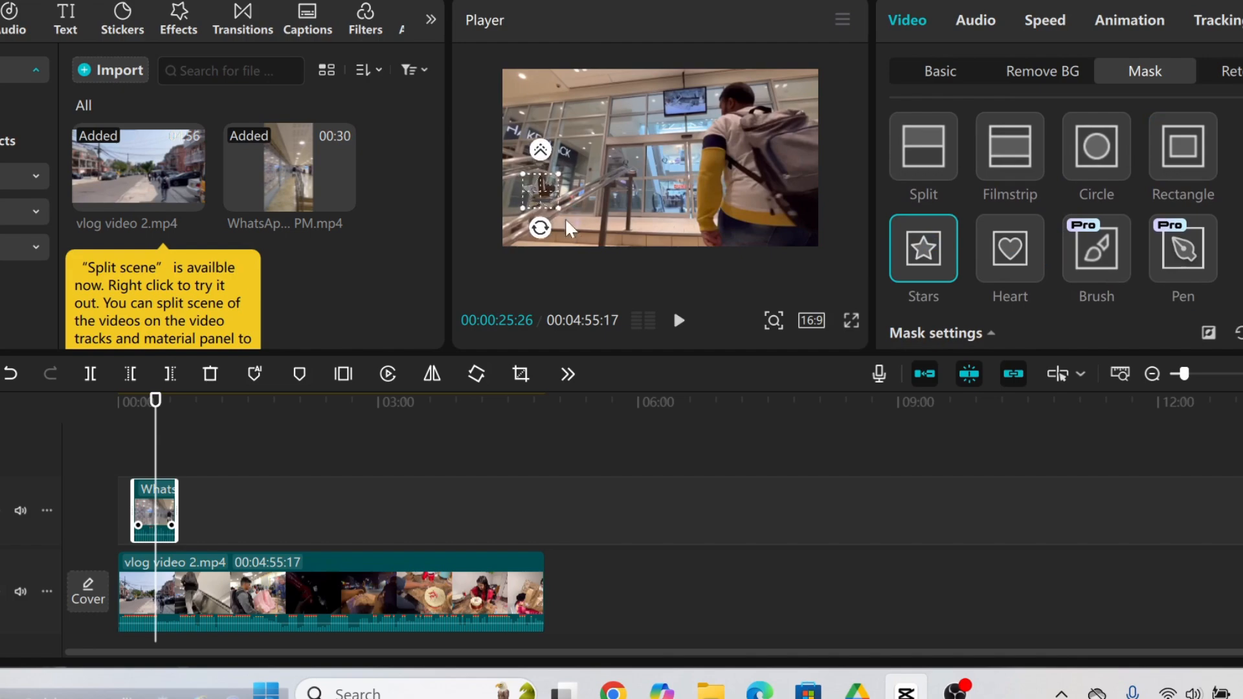
{"action": "left_click_drag", "start_coordinate": [594, 255], "coordinate": [600, 262]}
{"action": "mouse_move", "coordinate": [538, 202]}
{"action": "left_mouse_down"}
{"action": "mouse_move", "coordinate": [638, 204]}
{"action": "mouse_move", "coordinate": [561, 194]}
{"action": "mouse_move", "coordinate": [544, 161]}
{"action": "mouse_move", "coordinate": [539, 184]}
{"action": "left_mouse_up"}
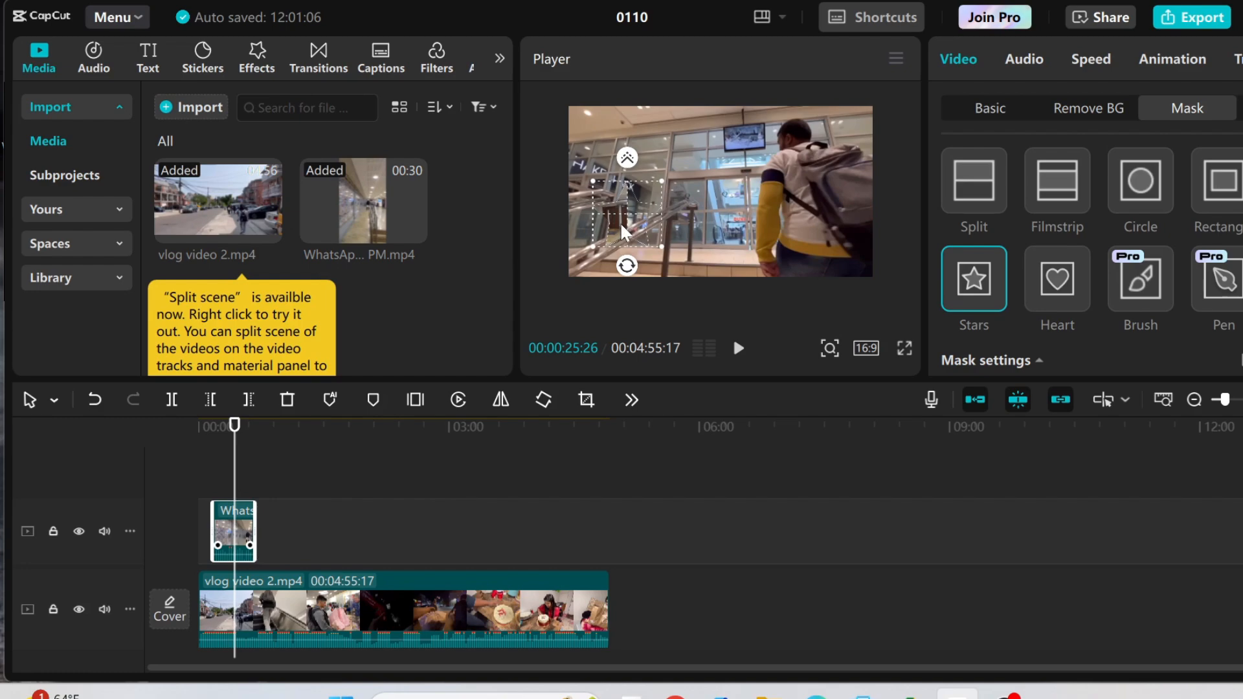
- Change the overlay clip's mask to the Heart shape and enlarge it
{"action": "left_click", "coordinate": [1057, 279]}
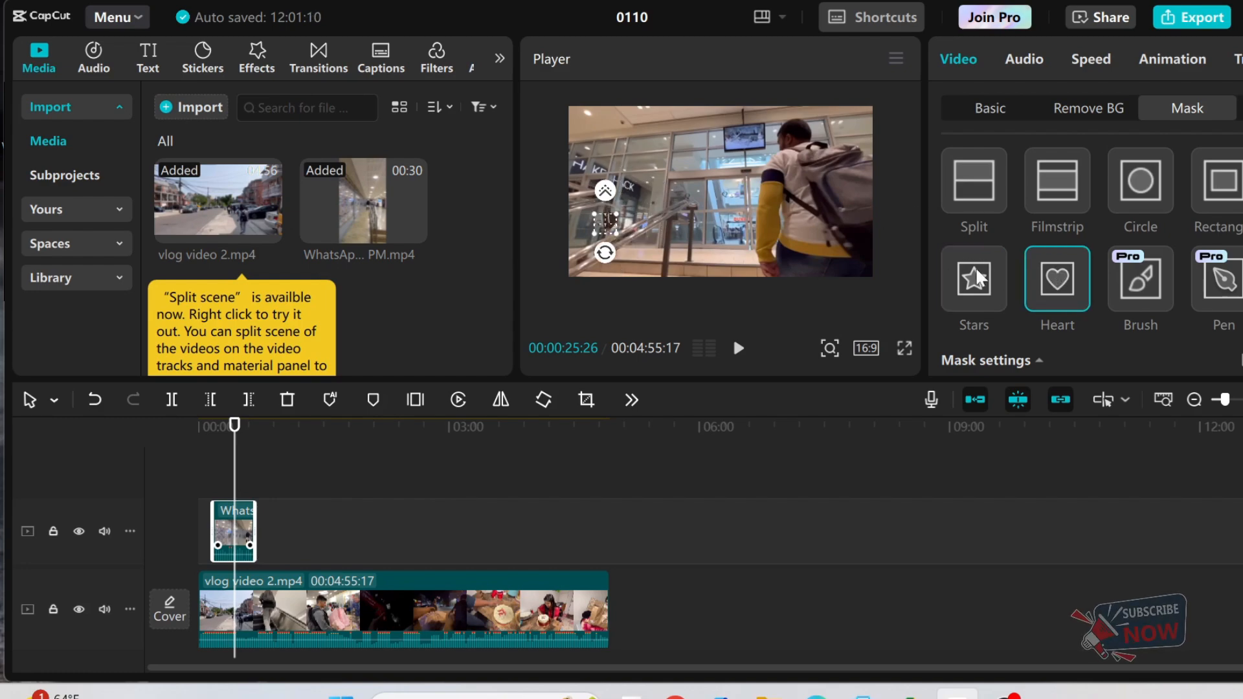
{"action": "left_click_drag", "start_coordinate": [616, 235], "coordinate": [652, 270]}
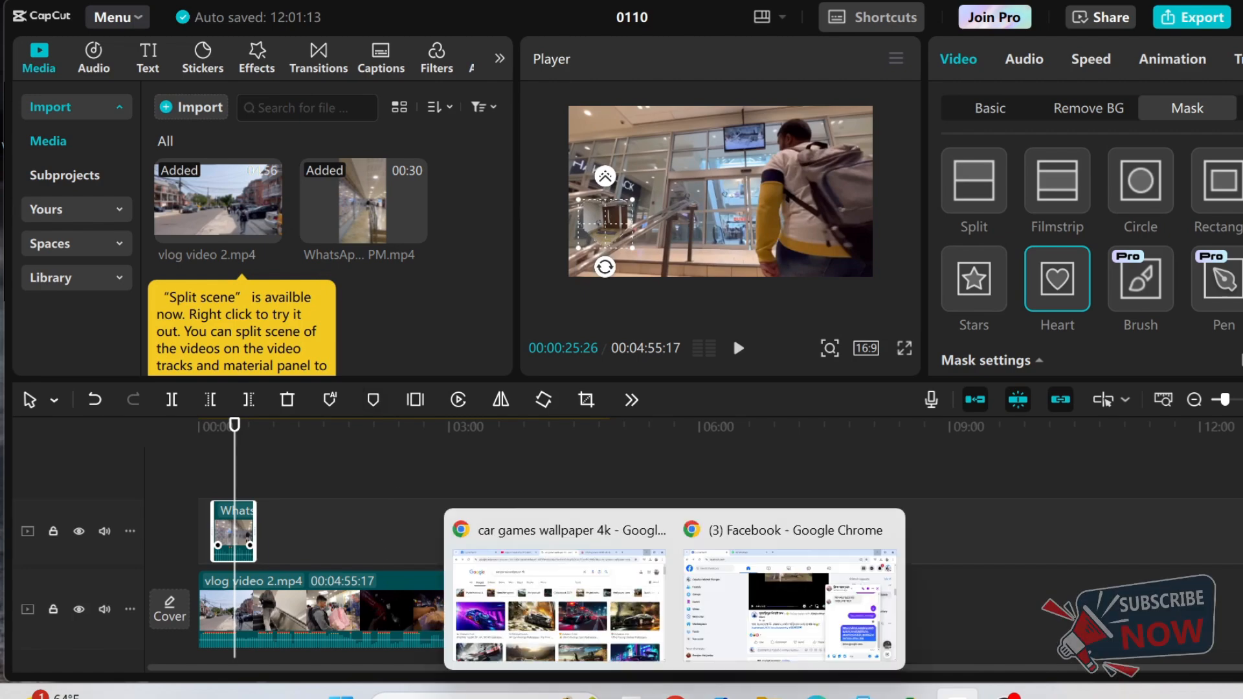
- Move the playhead to 00:00:05:11, just before the WhatsApp overlay clip begins
{"action": "left_click_drag", "start_coordinate": [231, 485], "coordinate": [196, 480]}
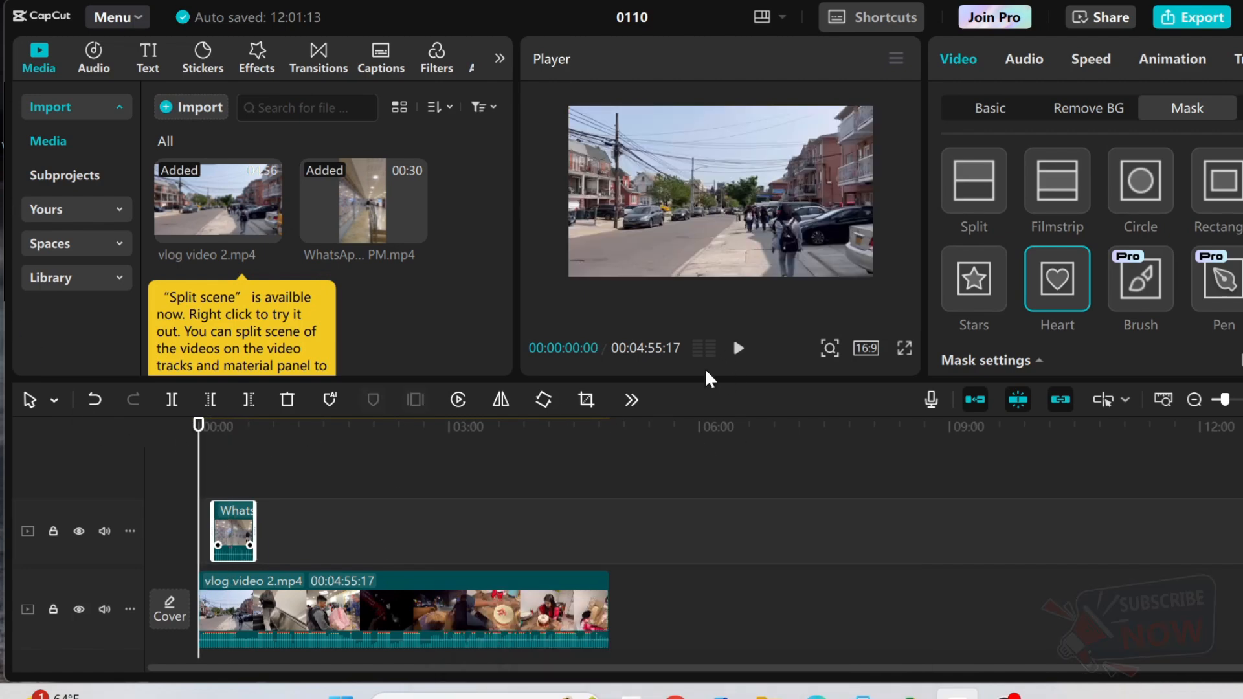
{"action": "mouse_move", "coordinate": [208, 526]}
{"action": "left_mouse_down"}
{"action": "mouse_move", "coordinate": [185, 525]}
{"action": "mouse_move", "coordinate": [209, 525]}
{"action": "mouse_move", "coordinate": [196, 519]}
{"action": "left_mouse_up"}
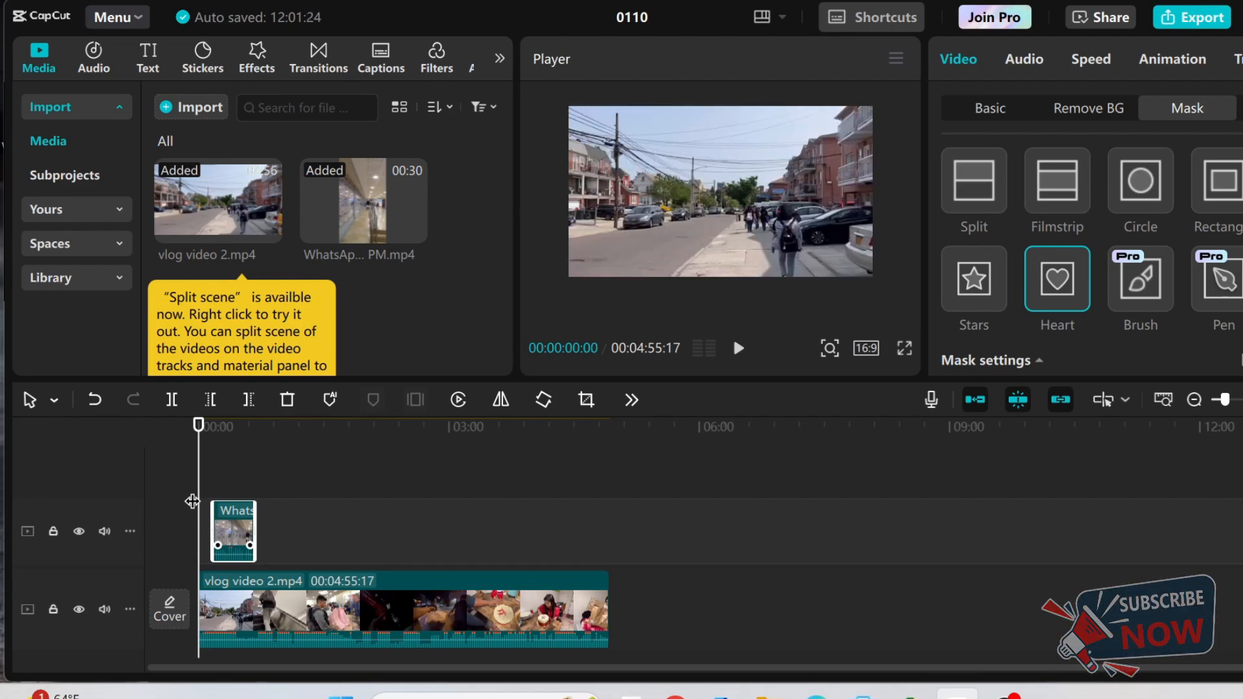
{"action": "left_click", "coordinate": [205, 489]}
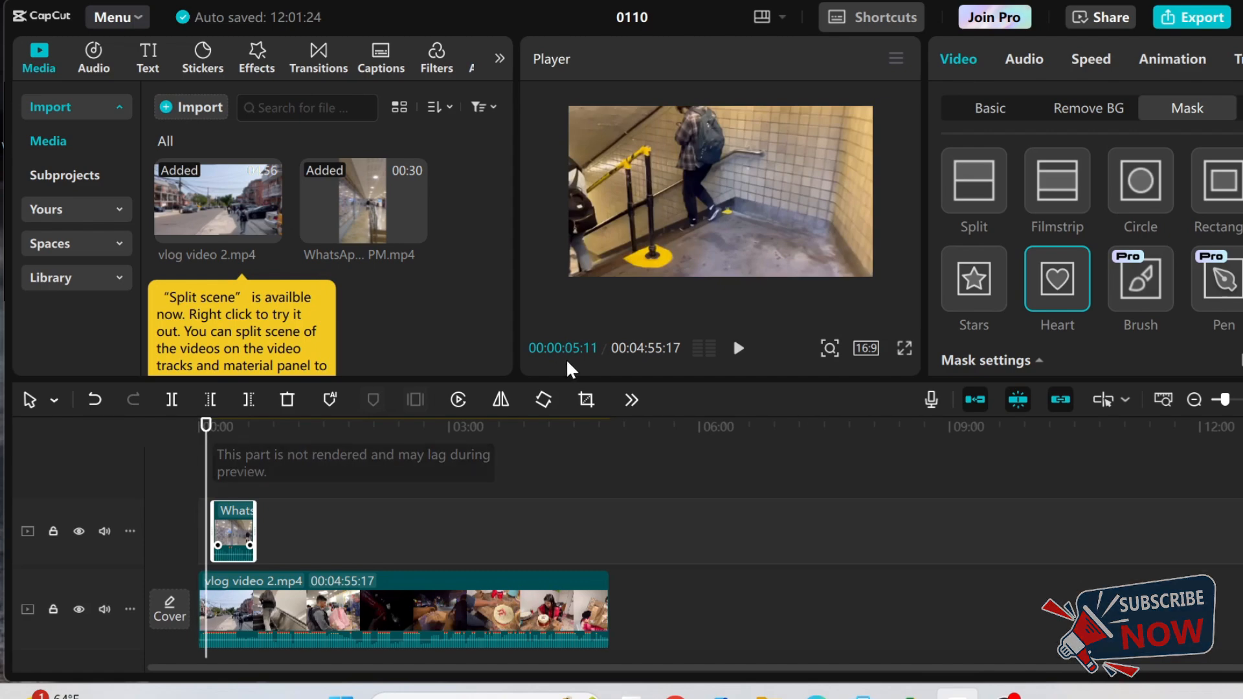
- Play the heart-masked overlay section, pause at 00:00:13:05, and shift the heart mask up and to the right
{"action": "left_click", "coordinate": [738, 350]}
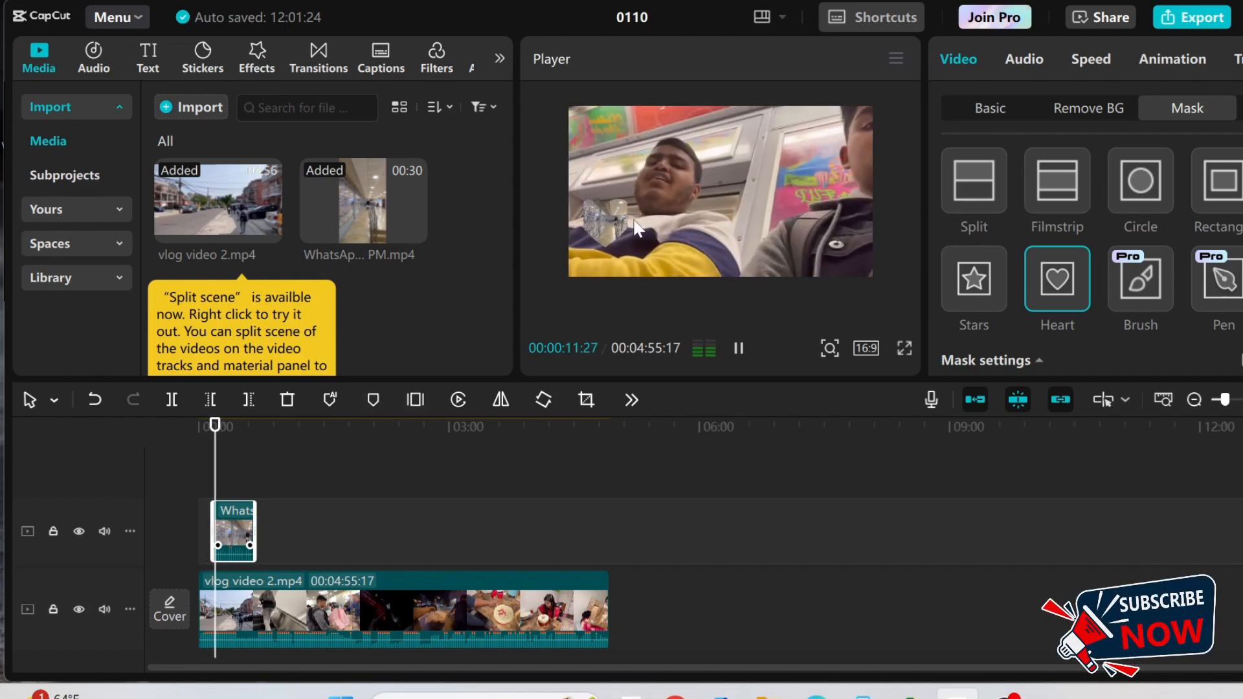
{"action": "key", "text": "space"}
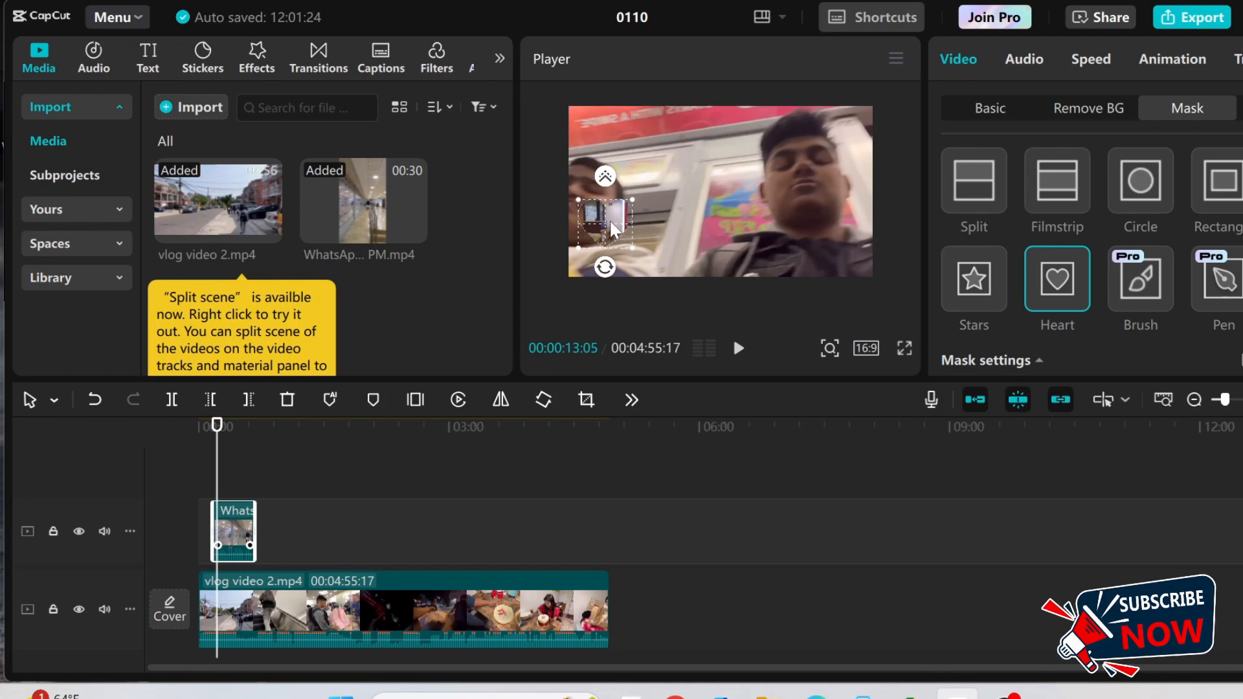
{"action": "left_click_drag", "start_coordinate": [608, 221], "coordinate": [682, 203]}
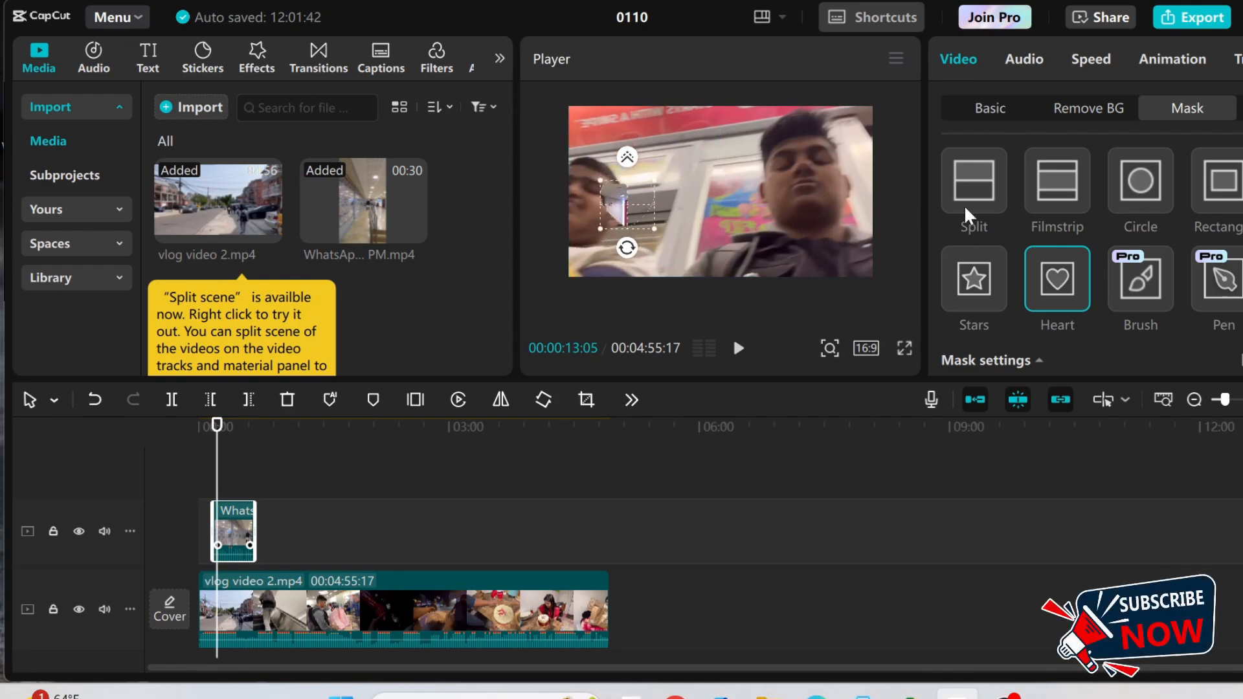
- Try the Filmstrip and Split masks on the overlay clip, then switch to the Circle mask and enlarge and reposition it
{"action": "left_click", "coordinate": [1060, 184]}
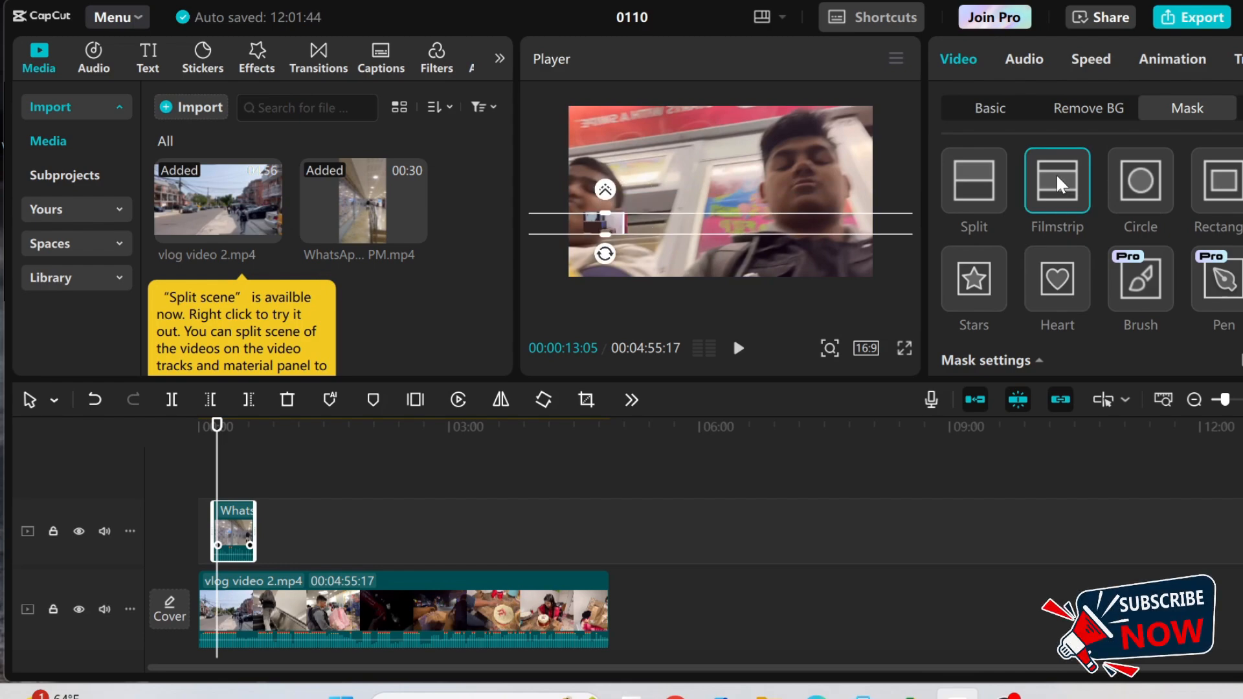
{"action": "left_click", "coordinate": [982, 188]}
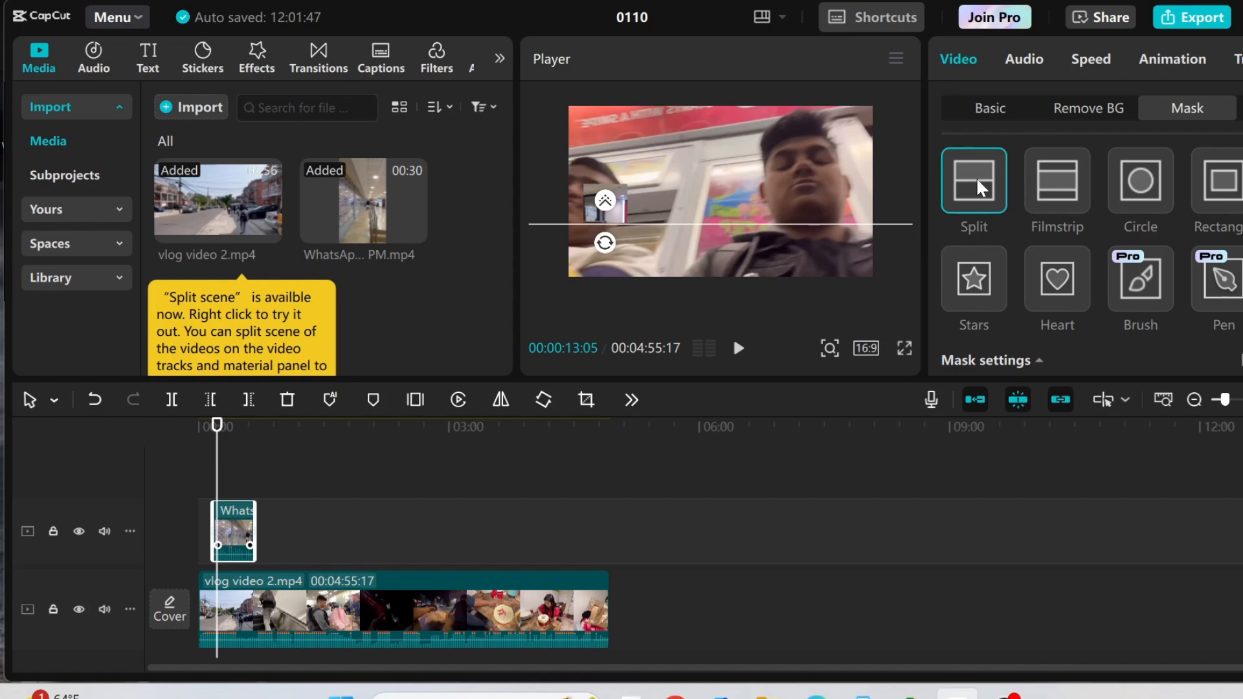
{"action": "left_click", "coordinate": [1157, 193]}
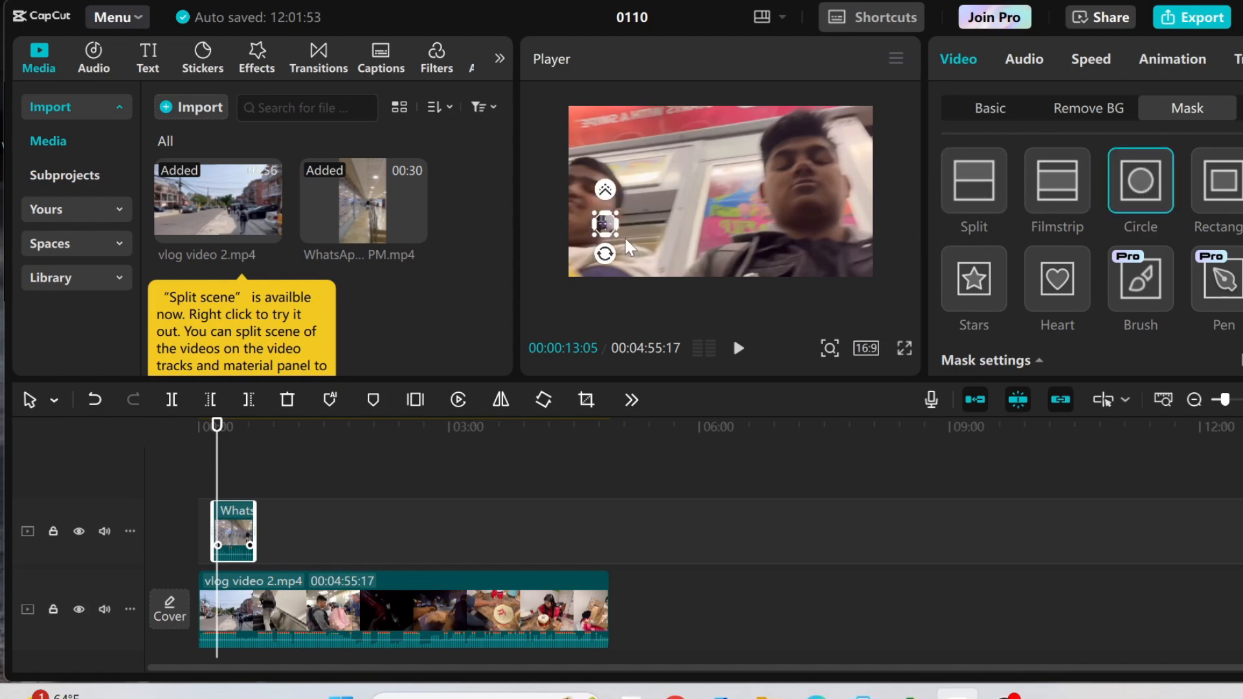
{"action": "left_click_drag", "start_coordinate": [623, 231], "coordinate": [630, 202]}
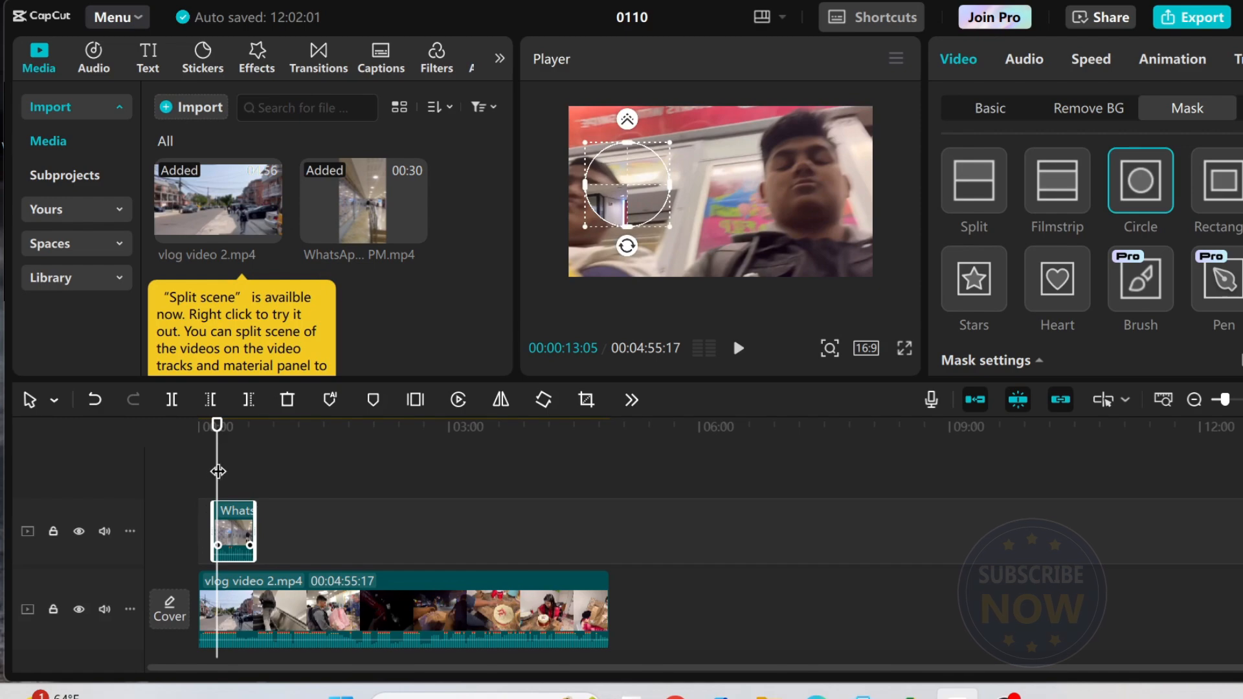
- Preview the circle-masked overlay from 00:00:10:23, then centre the mask over the overlay picture and shrink it
{"action": "left_click_drag", "start_coordinate": [217, 474], "coordinate": [213, 476]}
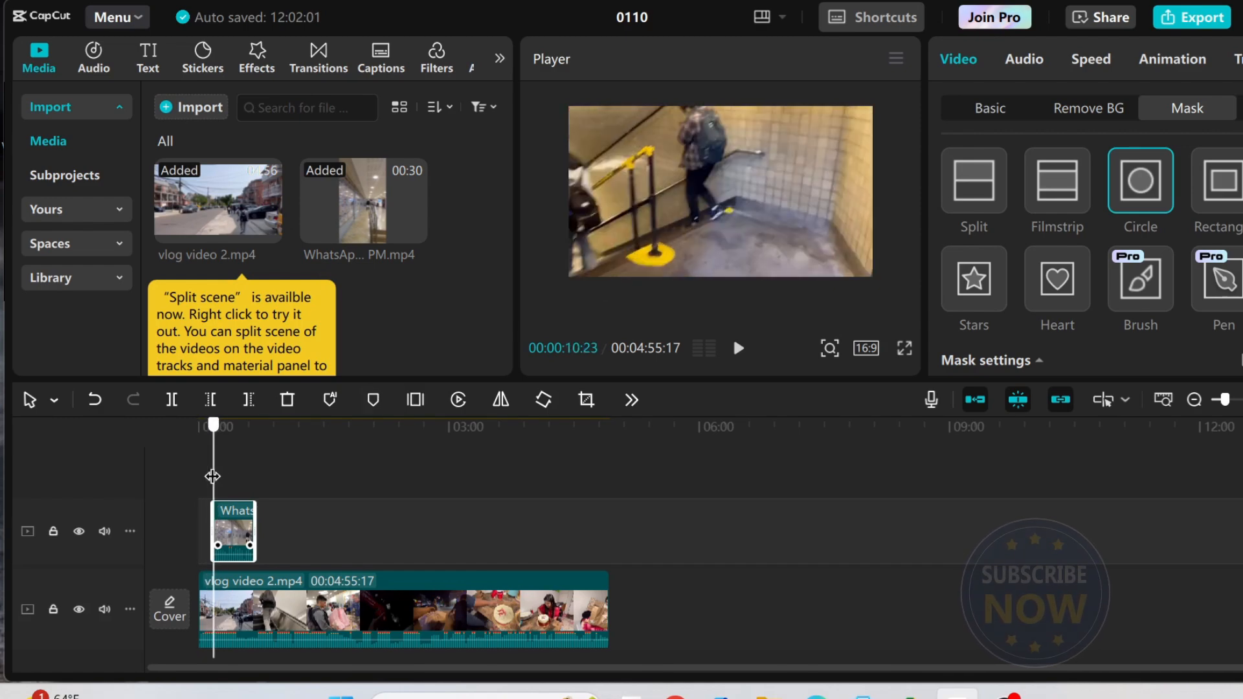
{"action": "left_click", "coordinate": [738, 348]}
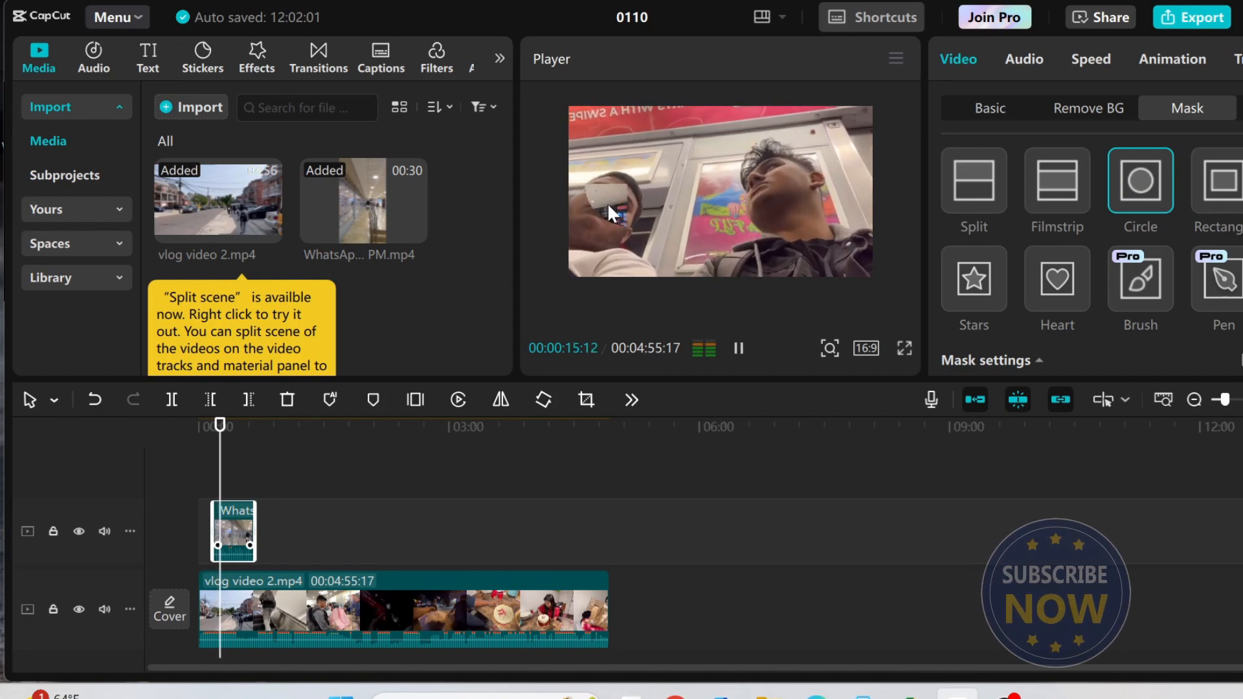
{"action": "left_click", "coordinate": [739, 350]}
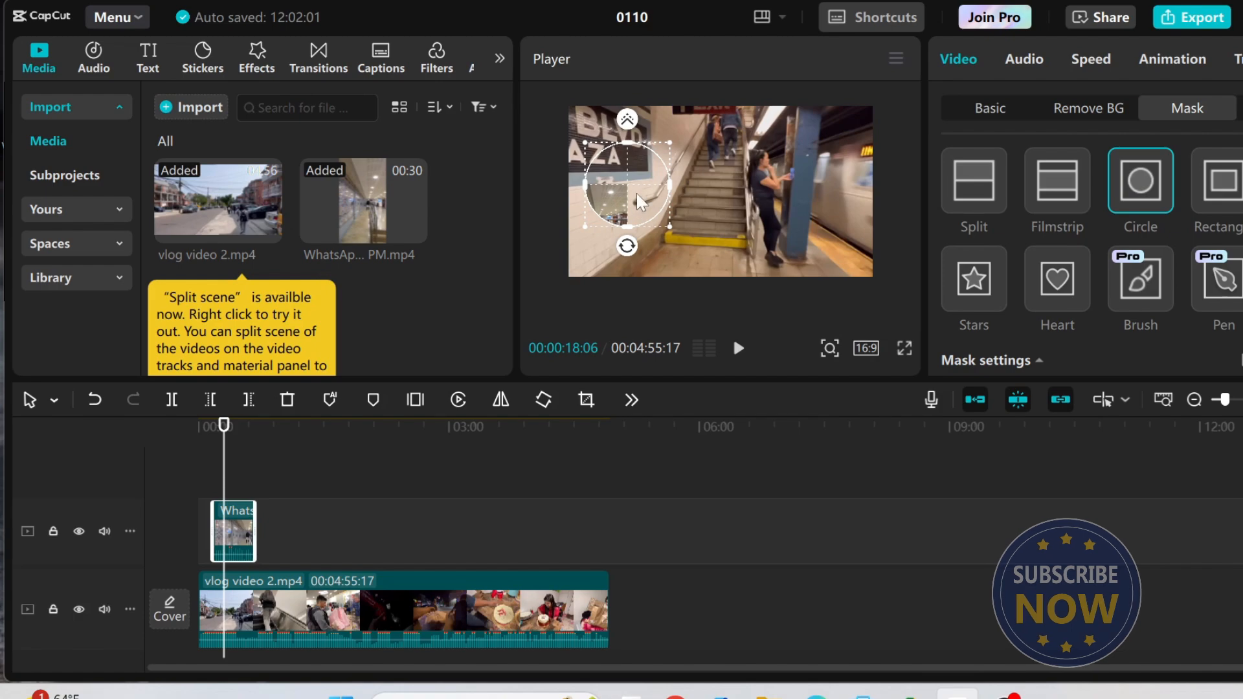
{"action": "left_click_drag", "start_coordinate": [637, 194], "coordinate": [616, 232]}
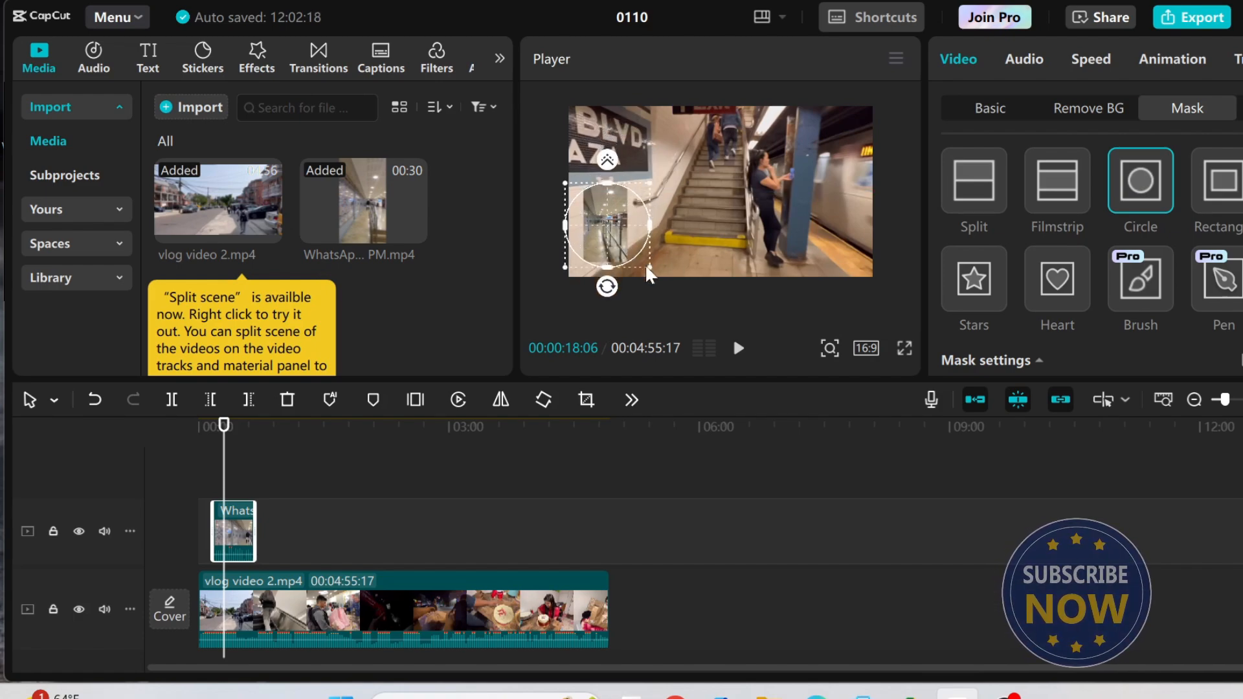
{"action": "left_click_drag", "start_coordinate": [648, 263], "coordinate": [620, 246]}
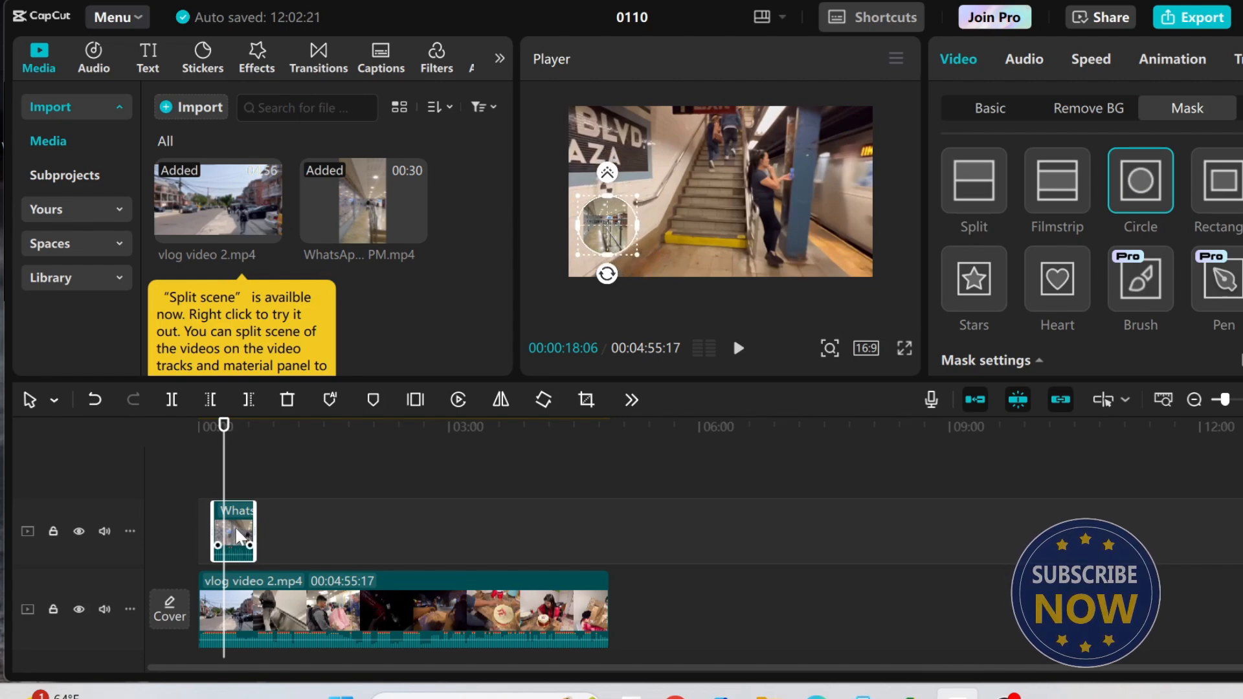
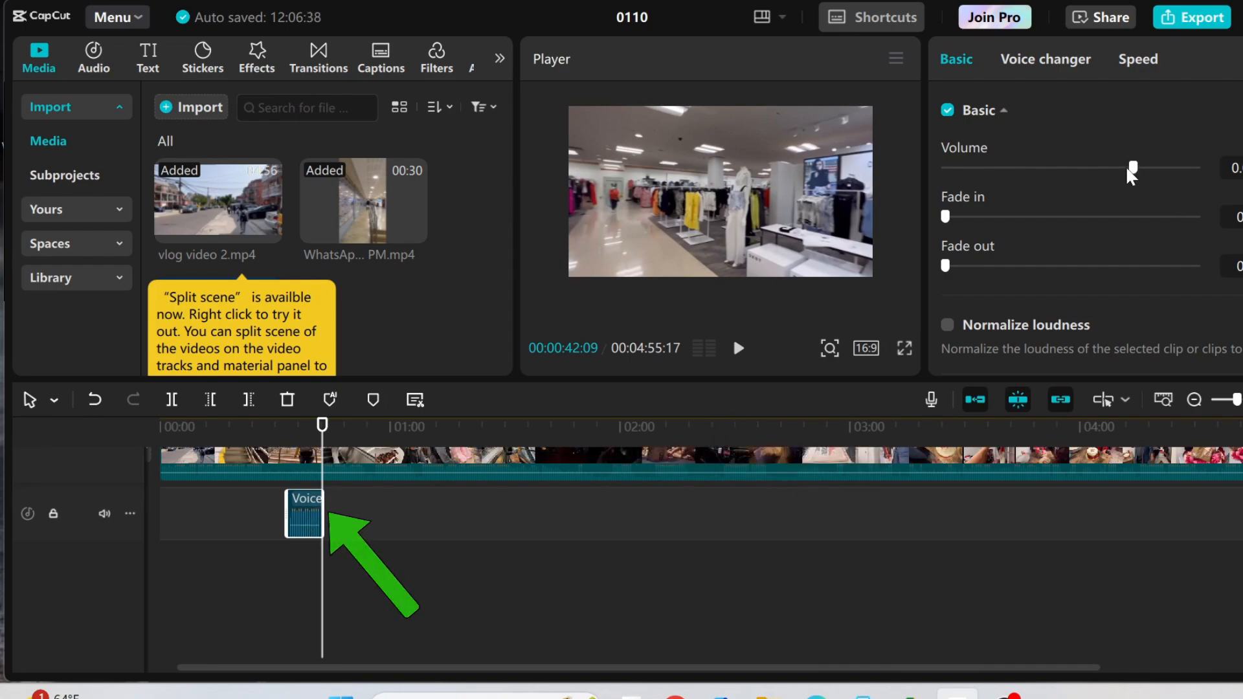
- Raise the voiceover clip's volume to about 16, then lower it to about -5
{"action": "left_click_drag", "start_coordinate": [1135, 167], "coordinate": [1186, 175]}
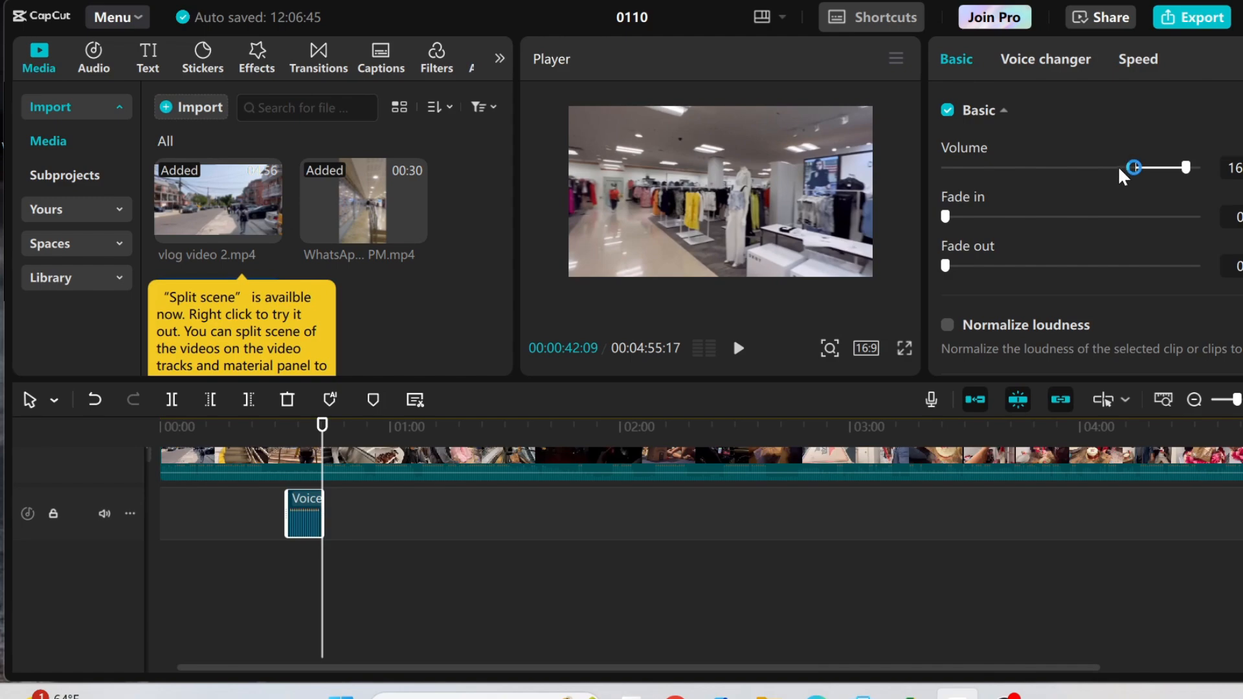
{"action": "left_click_drag", "start_coordinate": [1186, 168], "coordinate": [1114, 170]}
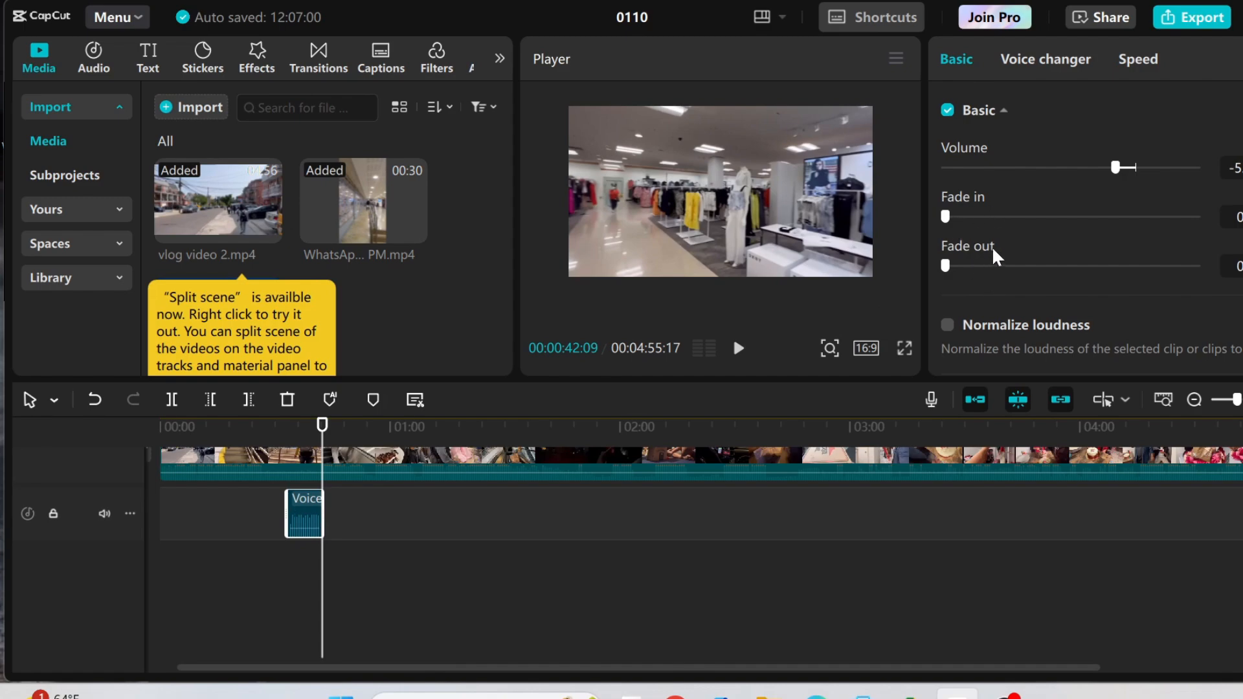
- Review the voiceover clip's remaining audio options and its voice filters, then delete the voiceover clip
{"action": "scroll", "coordinate": [996, 244], "scroll_direction": "down", "scroll_amount": 3}
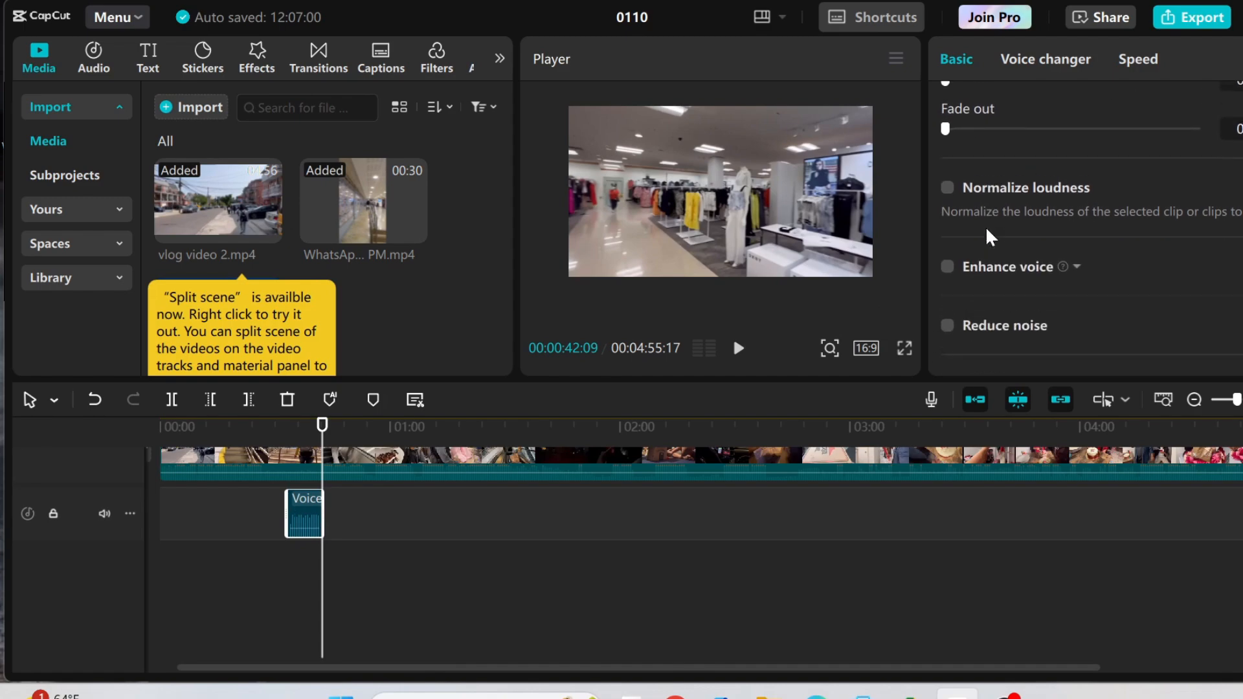
{"action": "scroll", "coordinate": [987, 231], "scroll_direction": "down", "scroll_amount": 3}
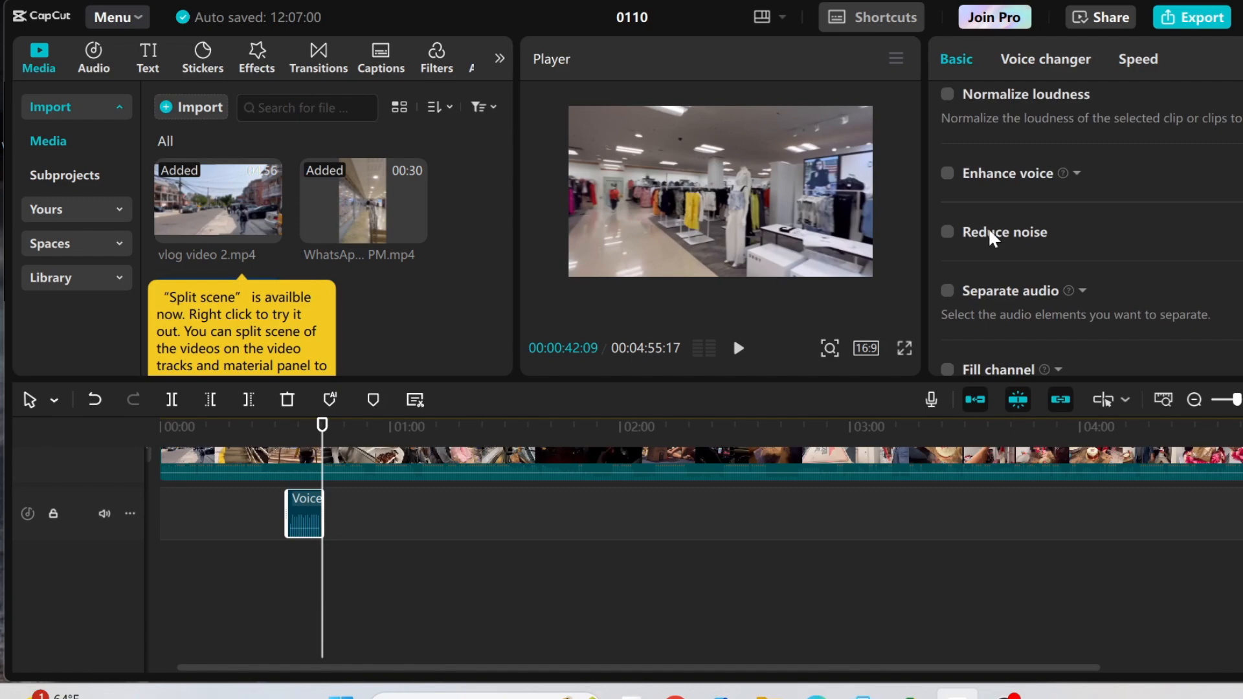
{"action": "scroll", "coordinate": [989, 237], "scroll_direction": "down", "scroll_amount": 1}
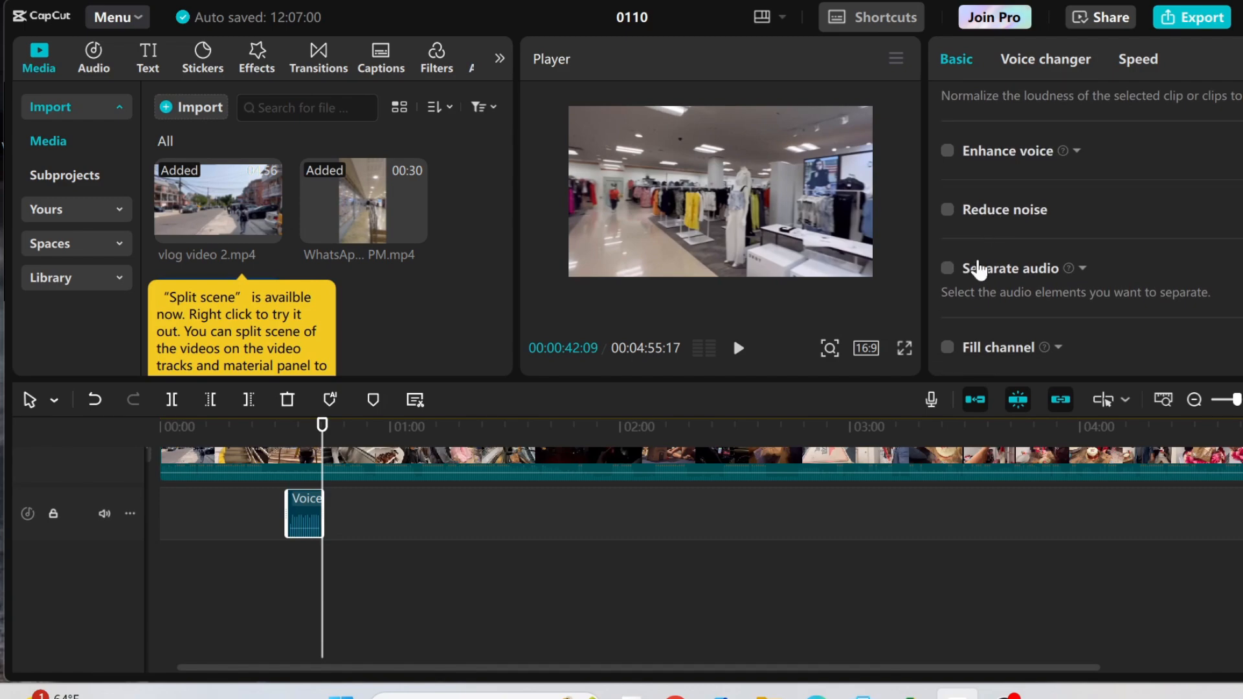
{"action": "scroll", "coordinate": [984, 259], "scroll_direction": "up", "scroll_amount": 7}
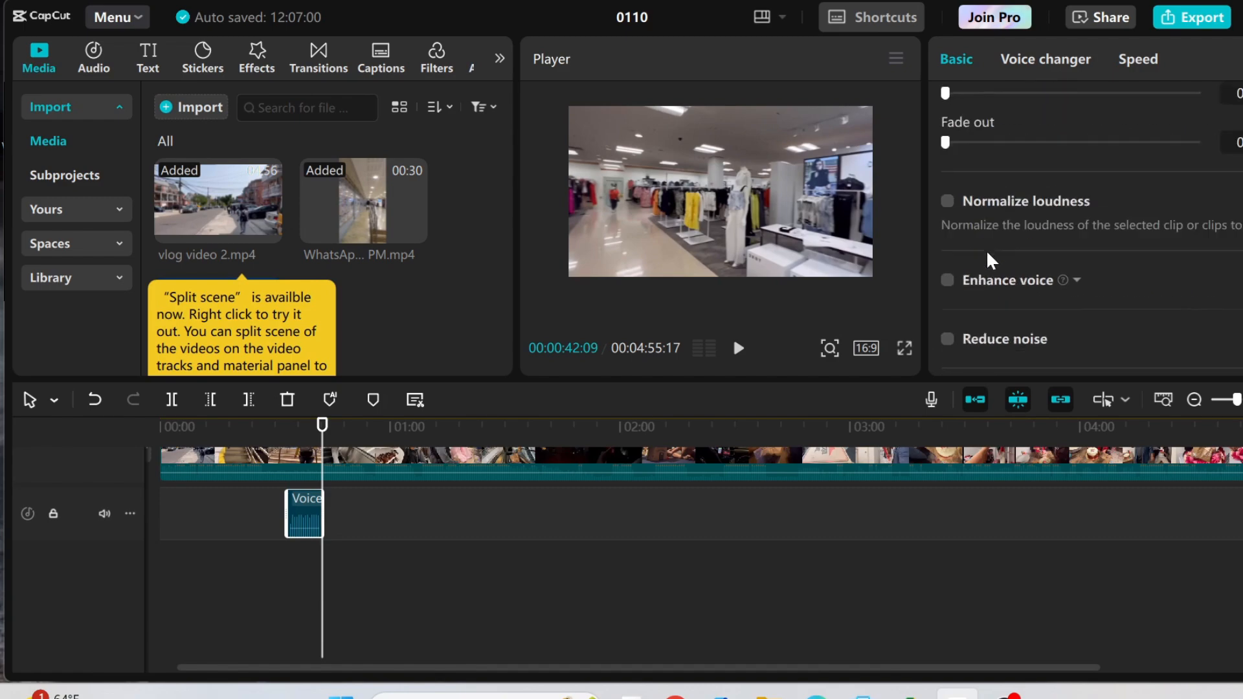
{"action": "left_click", "coordinate": [1050, 57]}
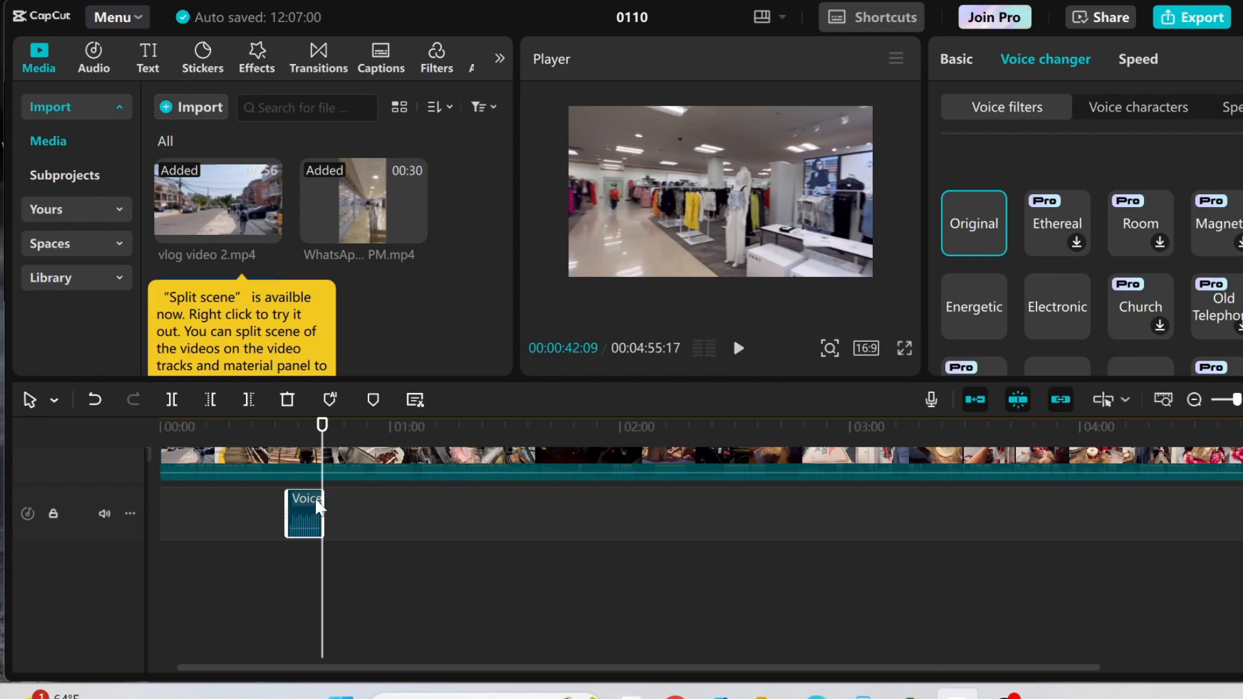
{"action": "left_click", "coordinate": [287, 400]}
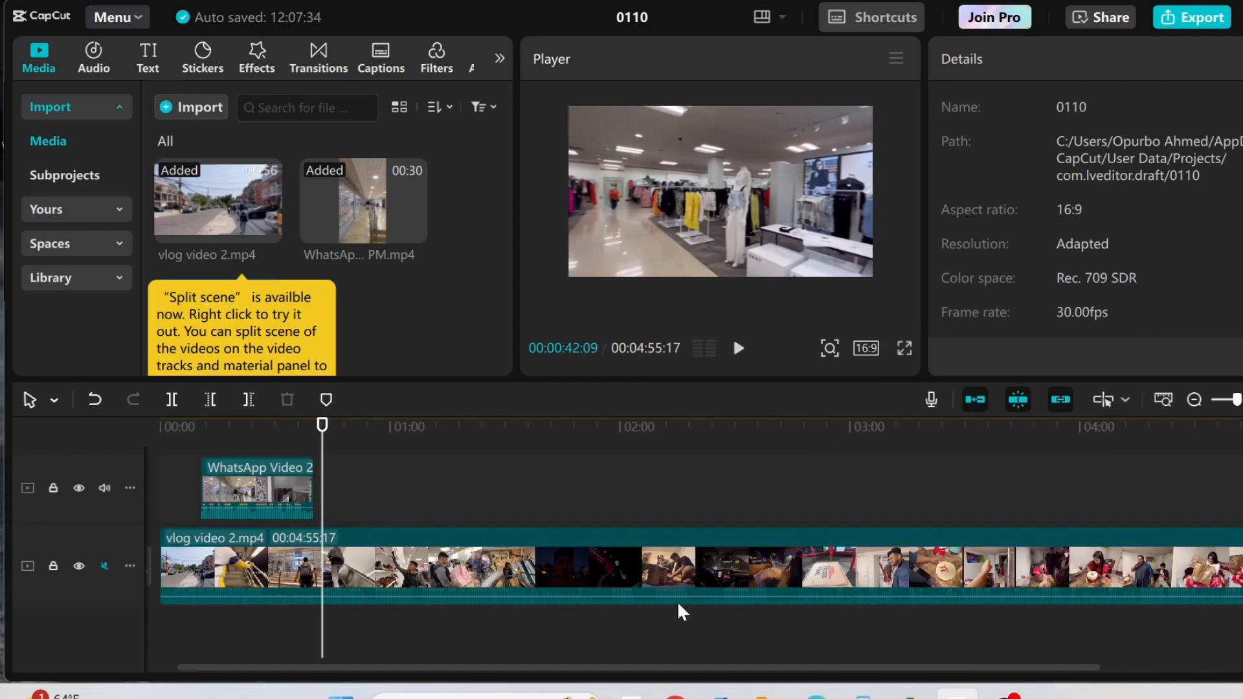
- Apply the Energetic voice filter to the vlog video 2.mp4 clip and unmute its track
{"action": "left_click", "coordinate": [724, 551]}
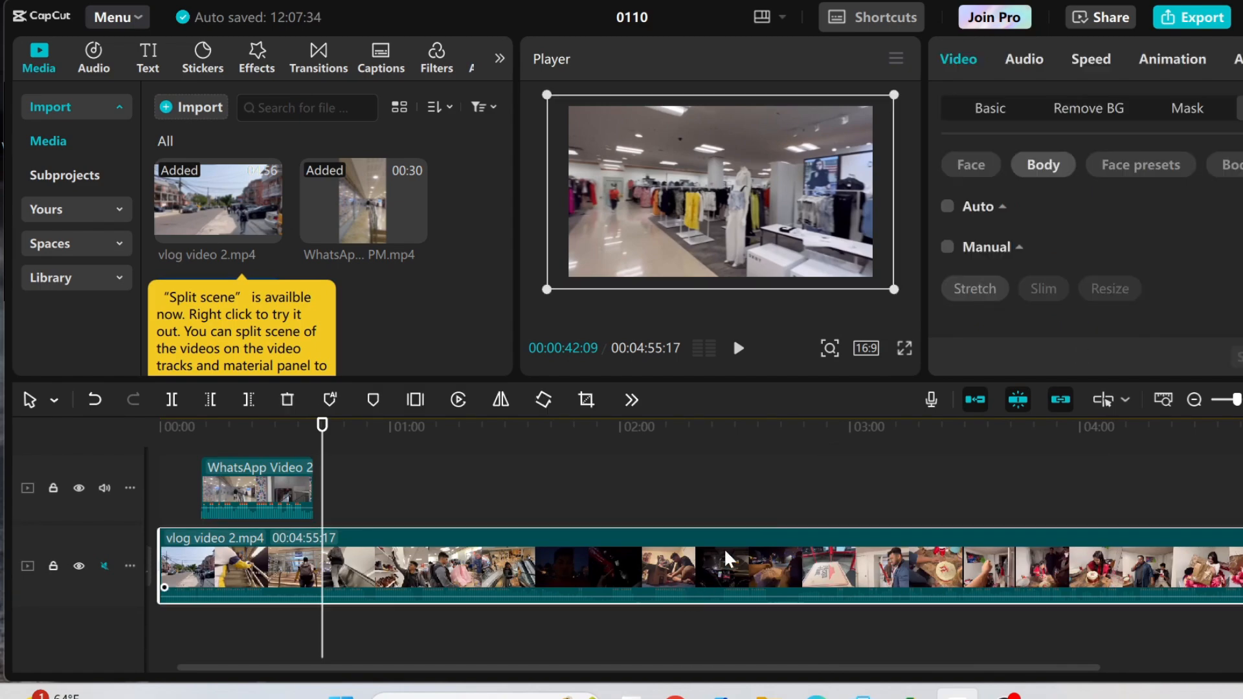
{"action": "left_click", "coordinate": [1040, 60]}
{"action": "left_click", "coordinate": [1209, 107]}
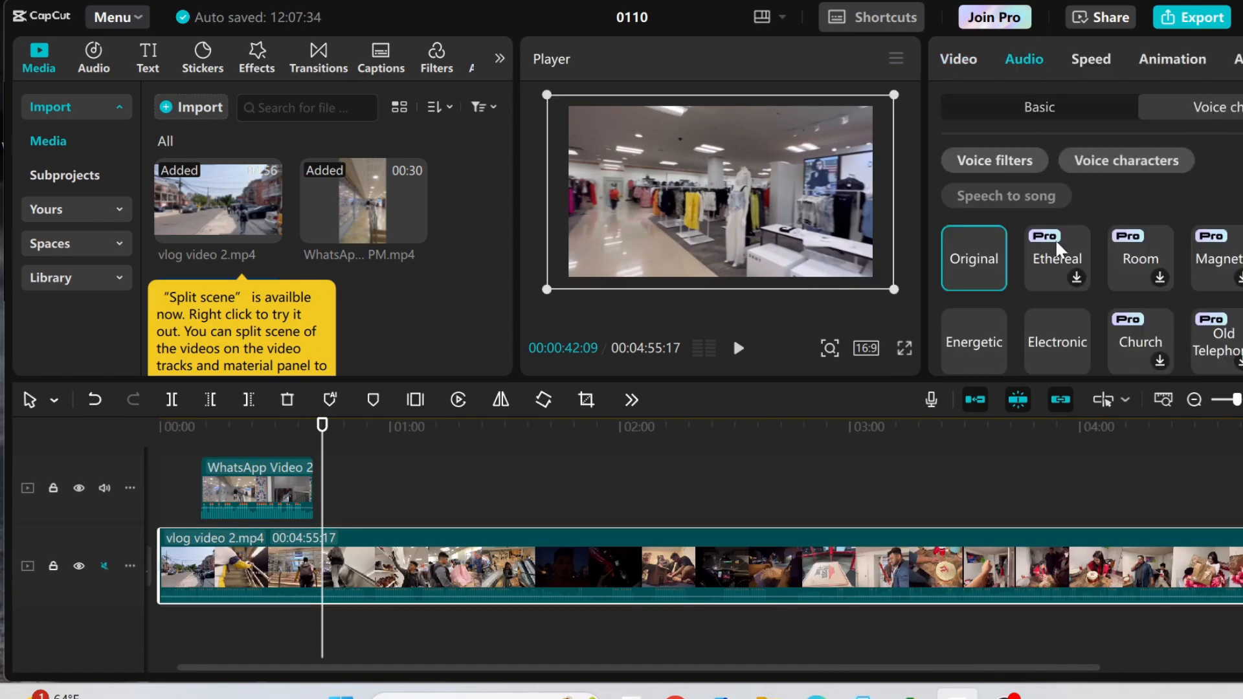
{"action": "left_click", "coordinate": [960, 343]}
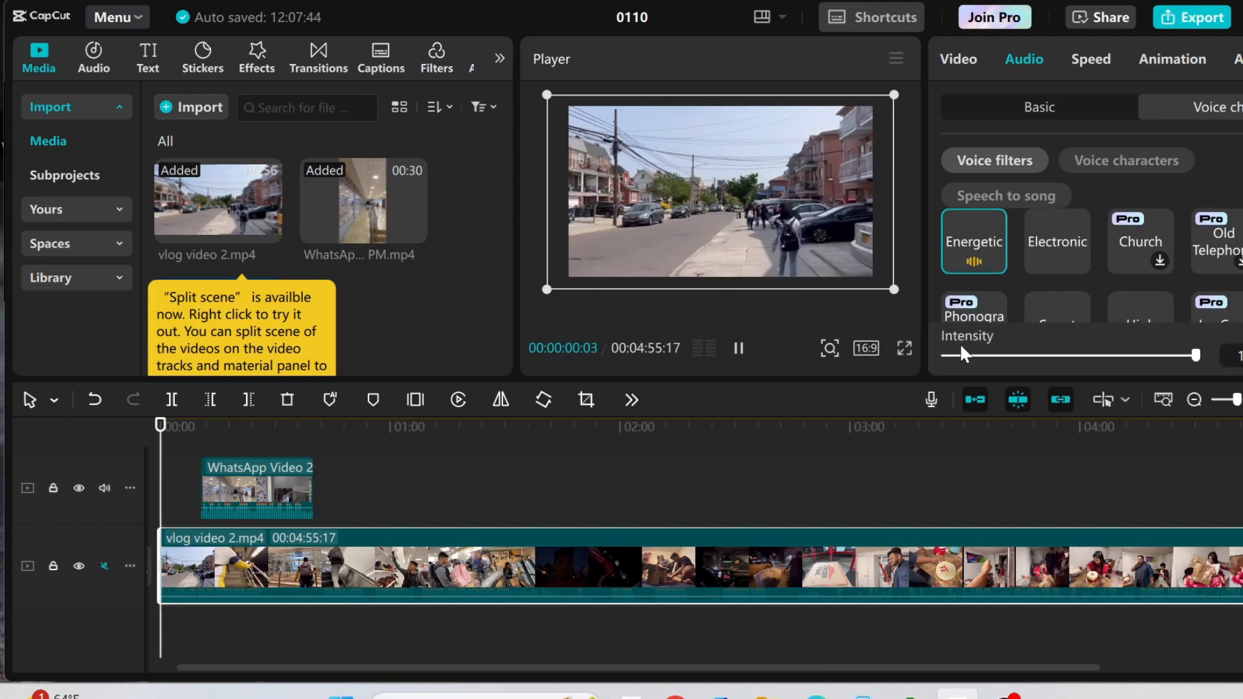
{"action": "left_click", "coordinate": [107, 567]}
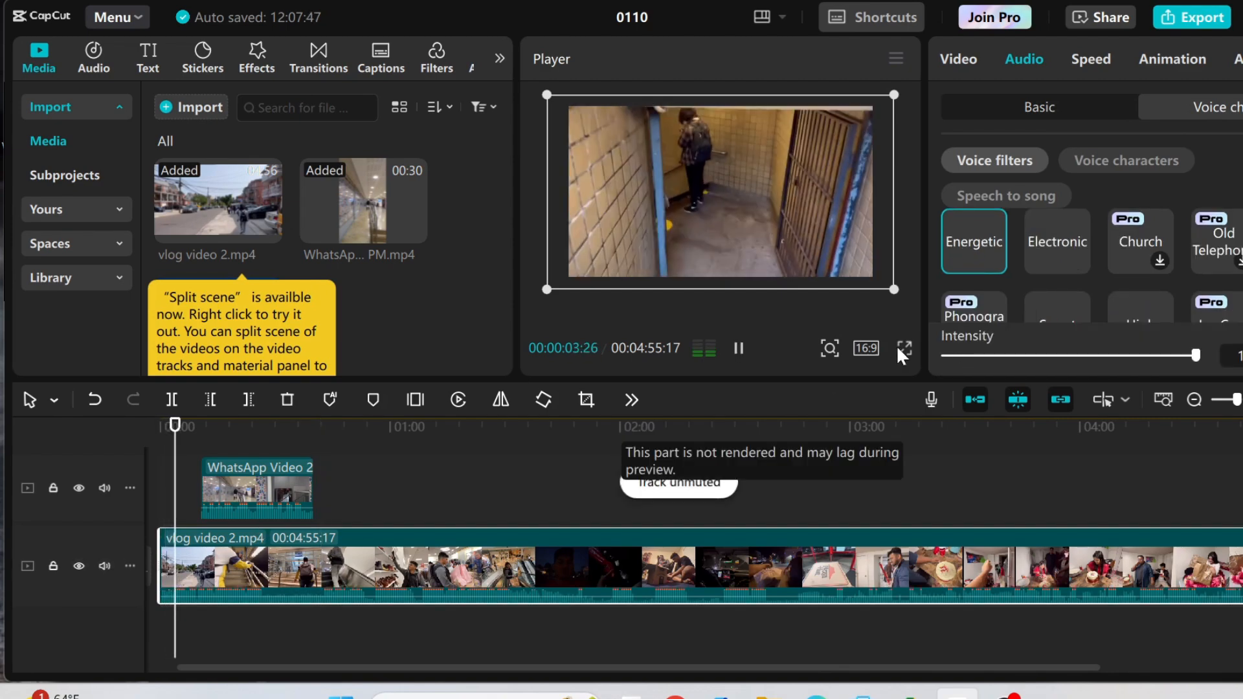
- Try the Electronic, Sweet and High voice filters one after another on the vlog clip
{"action": "left_click", "coordinate": [1046, 239]}
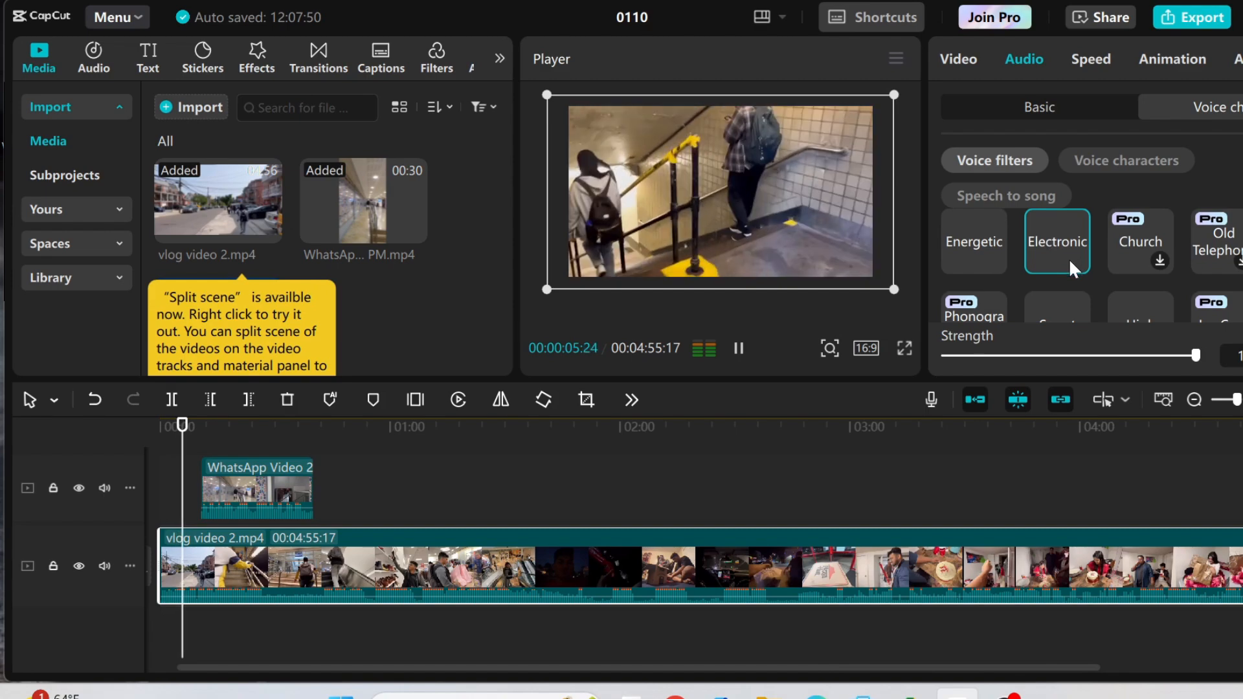
{"action": "scroll", "coordinate": [1070, 258], "scroll_direction": "down", "scroll_amount": 2}
{"action": "left_click", "coordinate": [1073, 237]}
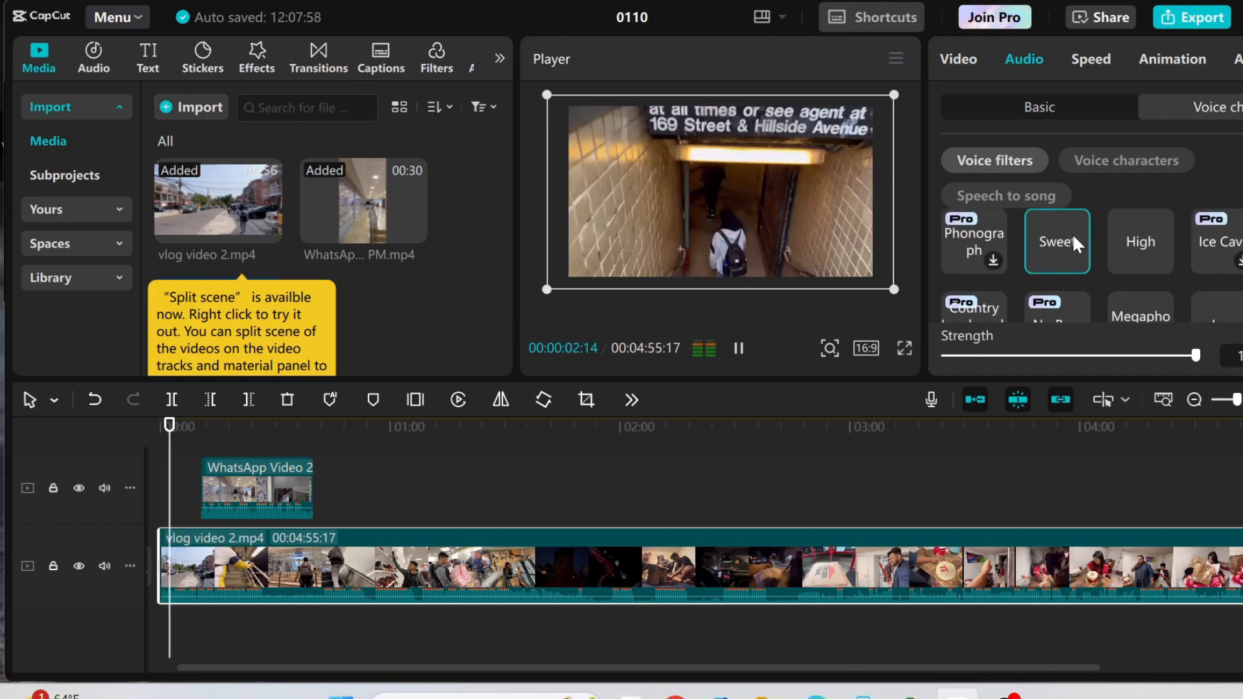
{"action": "left_click", "coordinate": [1148, 244]}
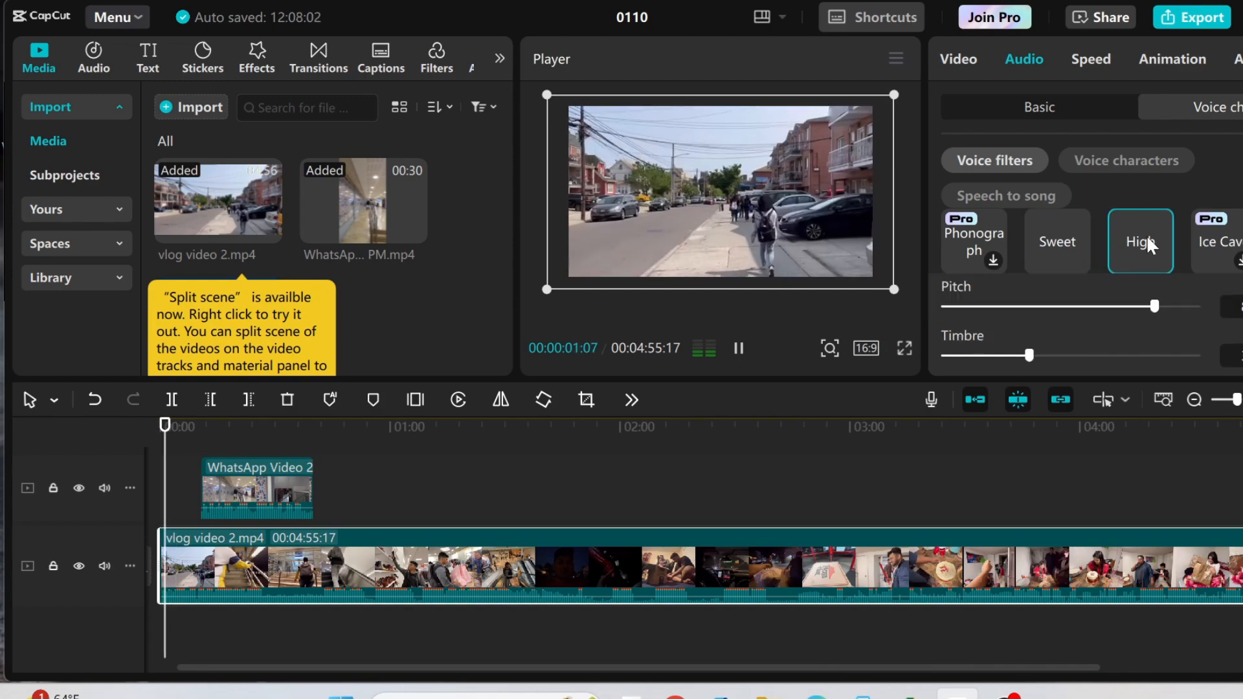
- Browse the remaining voice filters, try Classroom on the vlog clip, and apply Echo instead
{"action": "scroll", "coordinate": [1121, 224], "scroll_direction": "down", "scroll_amount": 1}
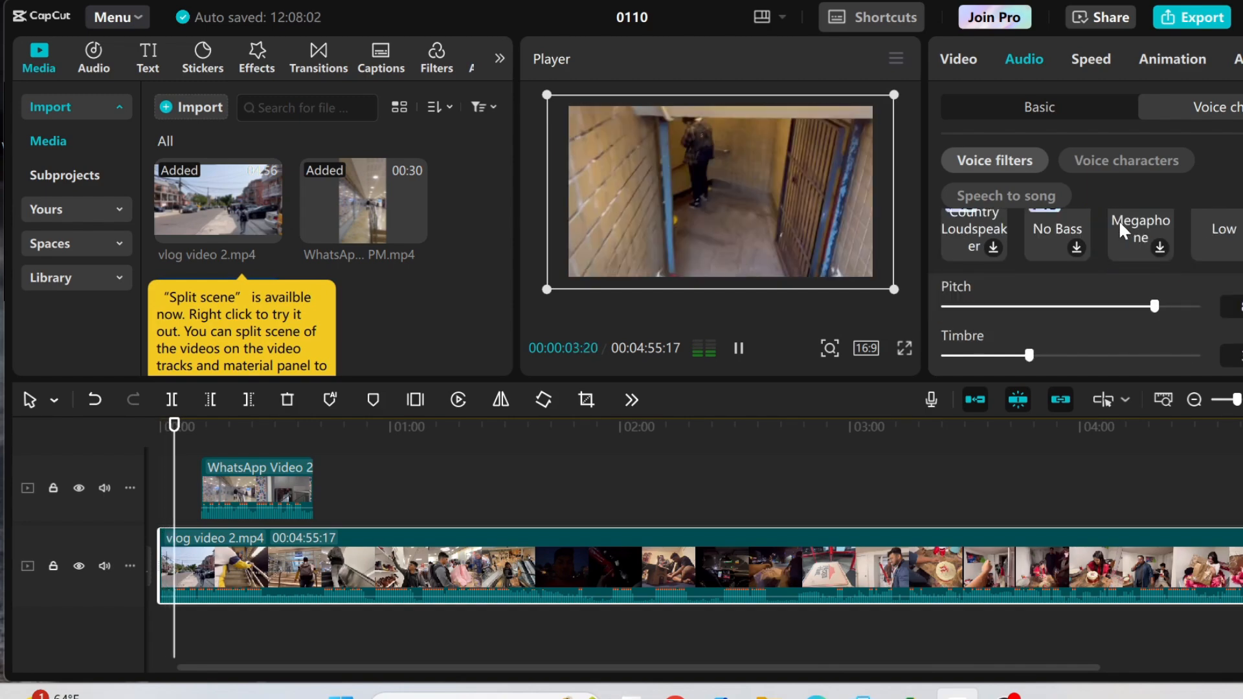
{"action": "scroll", "coordinate": [1119, 220], "scroll_direction": "down", "scroll_amount": 1}
{"action": "scroll", "coordinate": [1119, 218], "scroll_direction": "down", "scroll_amount": 1}
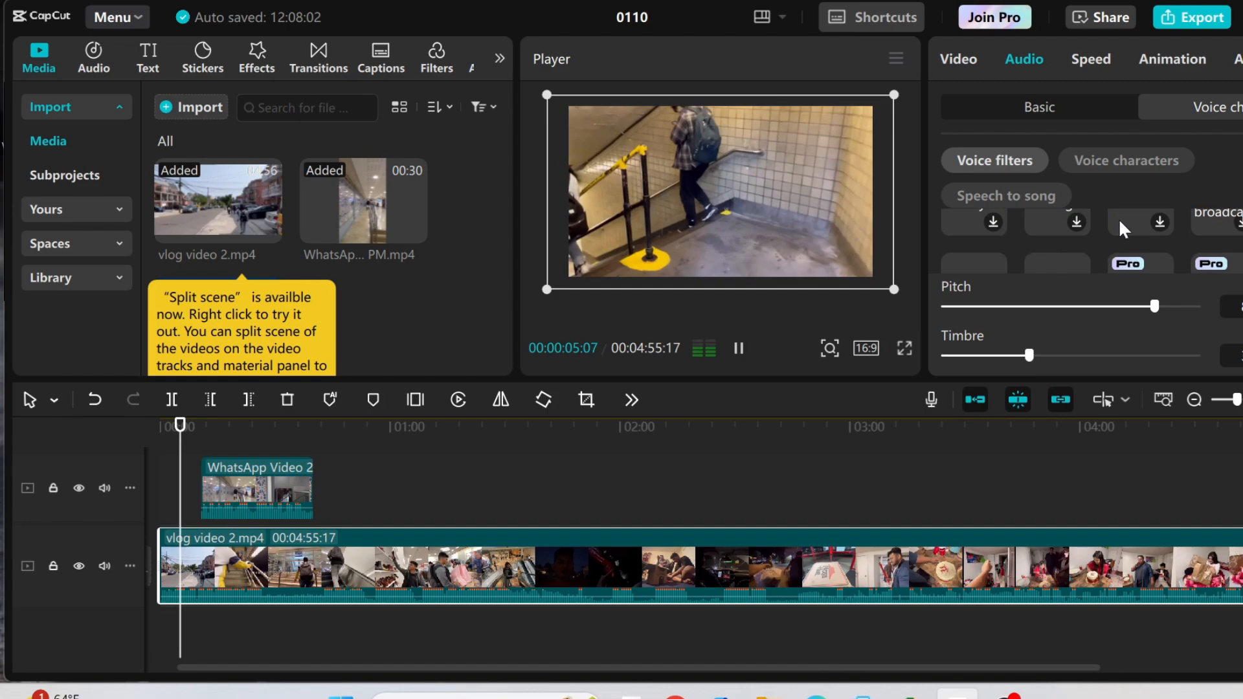
{"action": "scroll", "coordinate": [1119, 219], "scroll_direction": "down", "scroll_amount": 2}
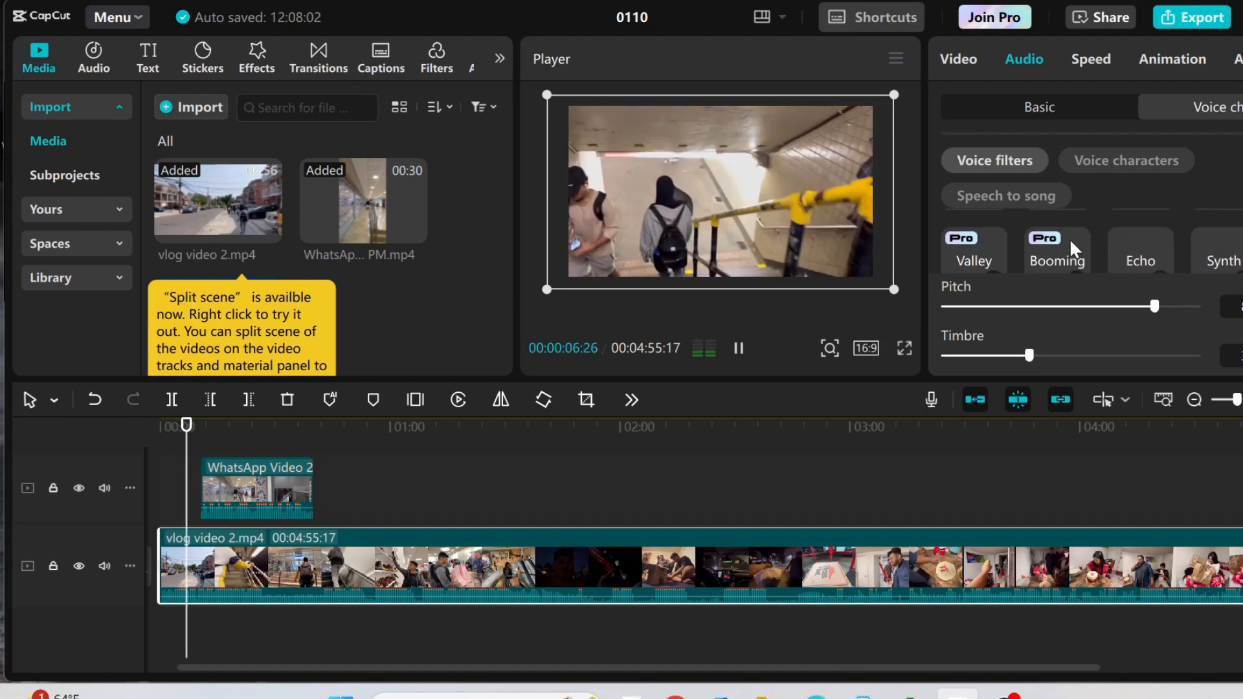
{"action": "scroll", "coordinate": [1069, 239], "scroll_direction": "down", "scroll_amount": 1}
{"action": "scroll", "coordinate": [1166, 256], "scroll_direction": "up", "scroll_amount": 1}
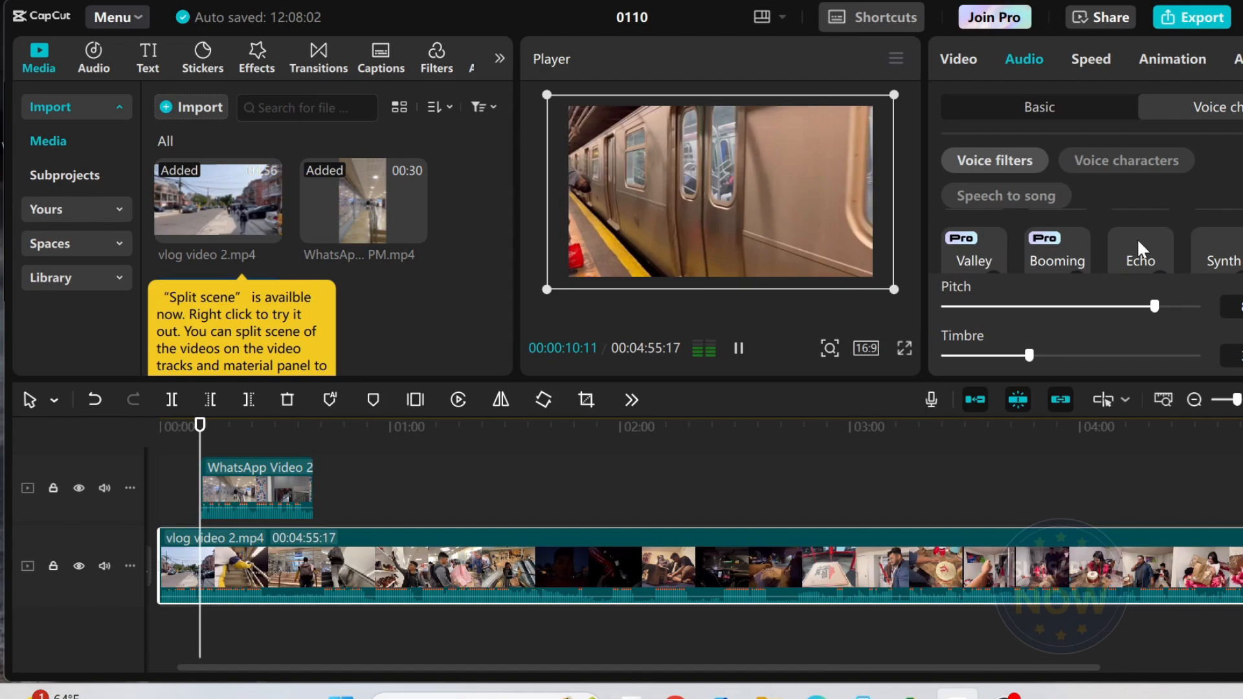
{"action": "scroll", "coordinate": [1148, 213], "scroll_direction": "up", "scroll_amount": 2}
{"action": "left_click", "coordinate": [1149, 221]}
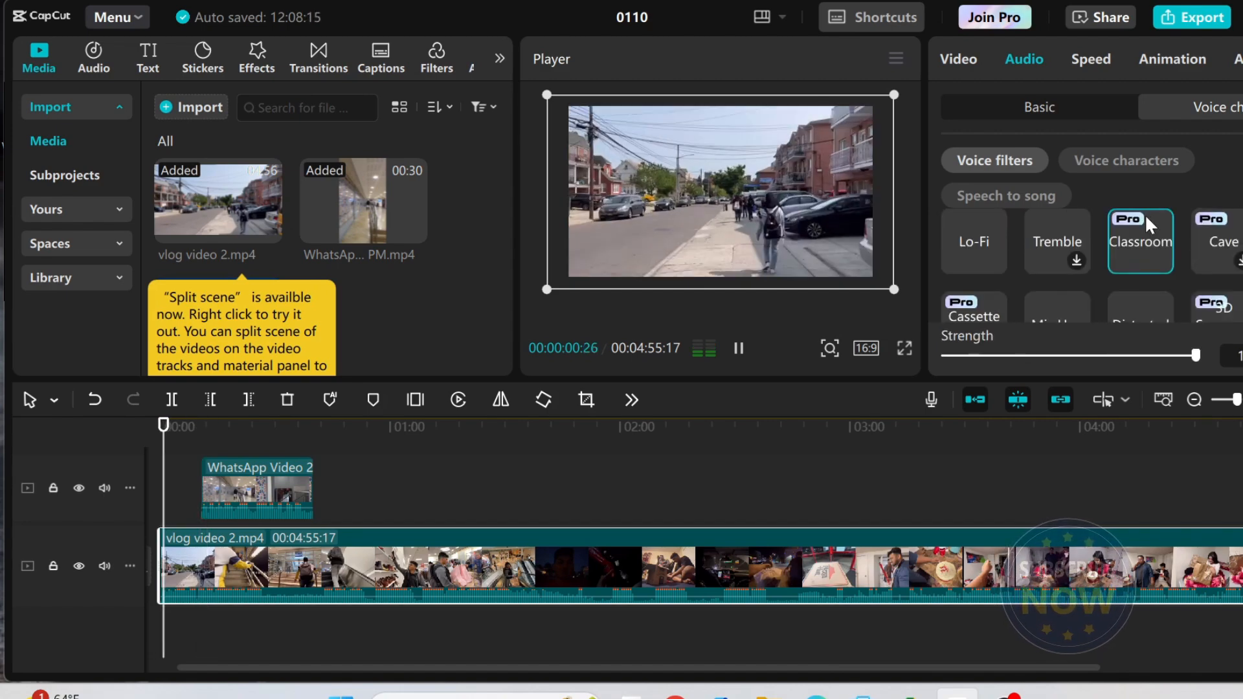
{"action": "scroll", "coordinate": [1147, 217], "scroll_direction": "down", "scroll_amount": 1}
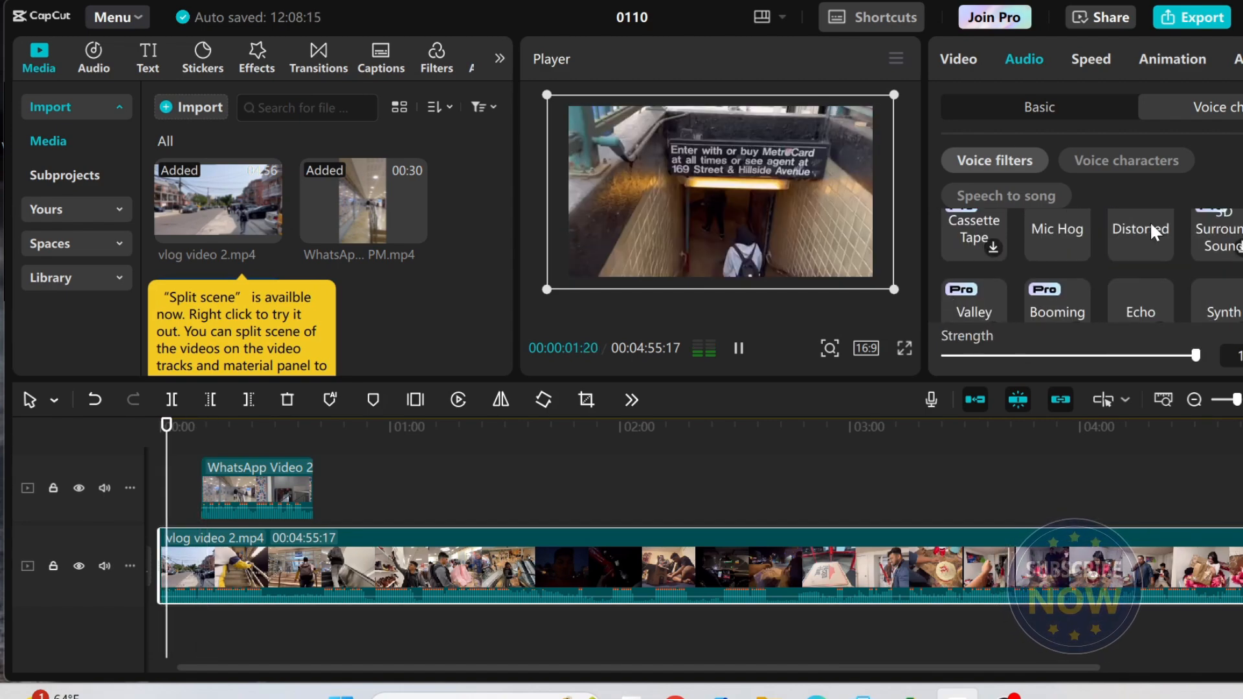
{"action": "left_click", "coordinate": [1132, 300]}
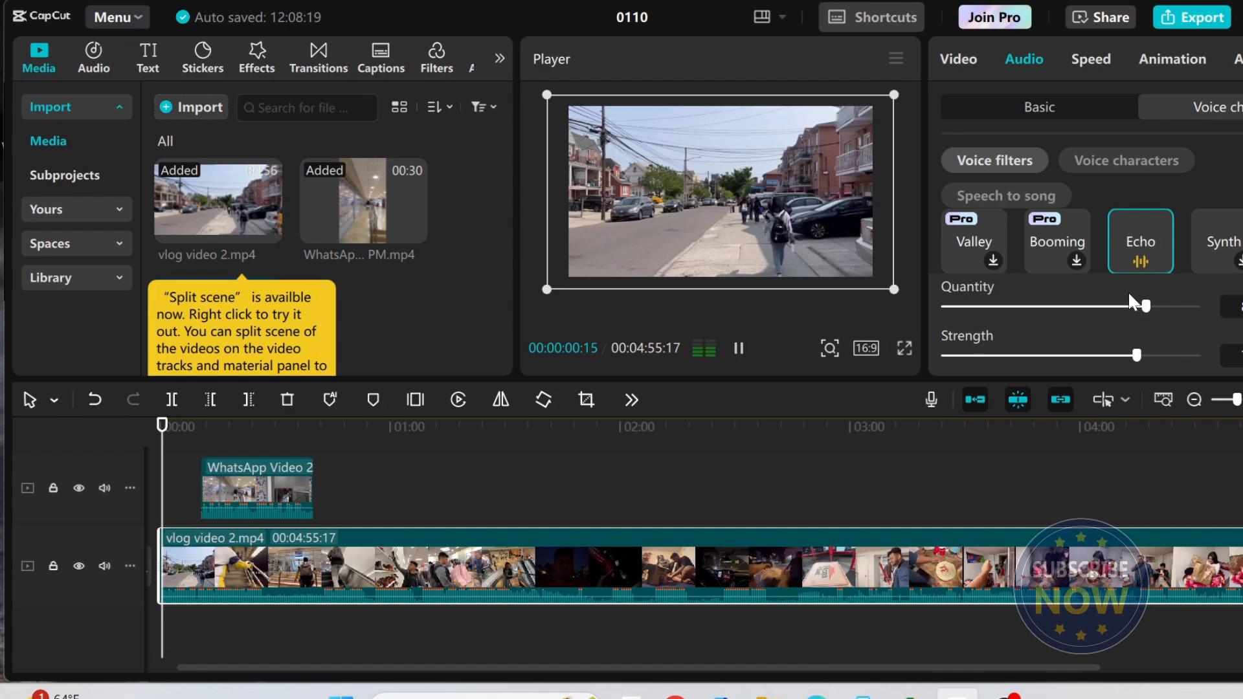
- Try the Elfy voice character on the vlog video 2.mp4 clip and preview the playback
{"action": "scroll", "coordinate": [1130, 248], "scroll_direction": "down", "scroll_amount": 4}
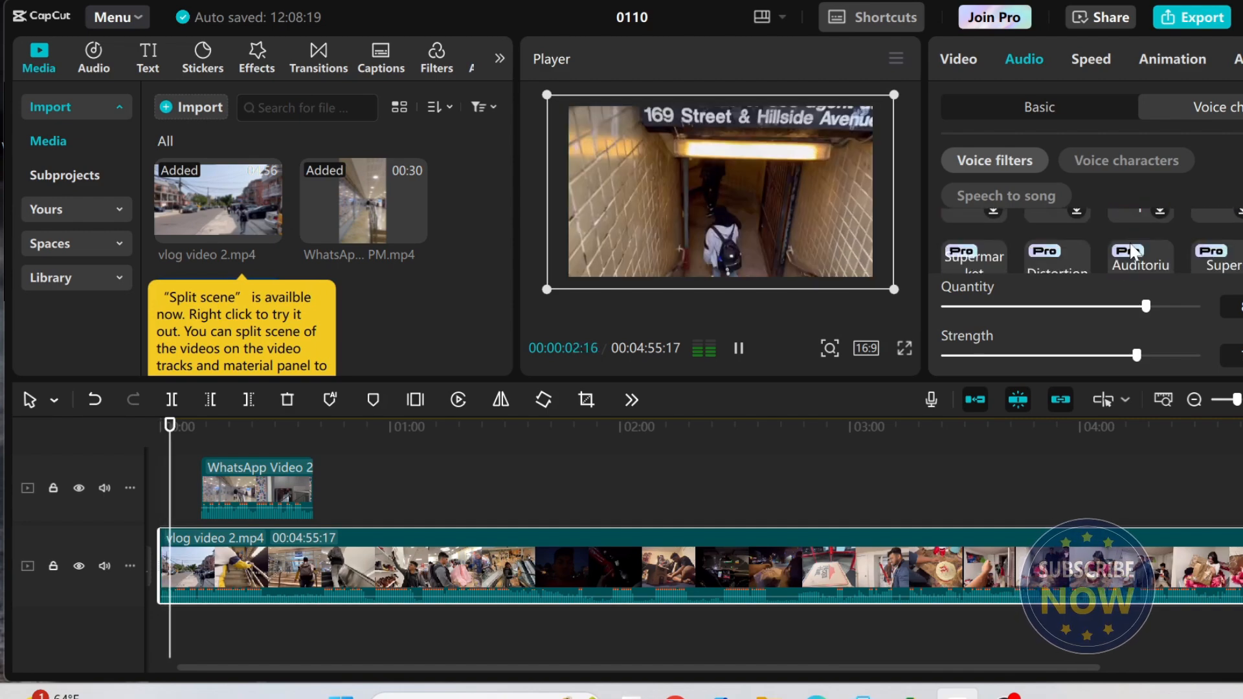
{"action": "left_click", "coordinate": [1127, 160]}
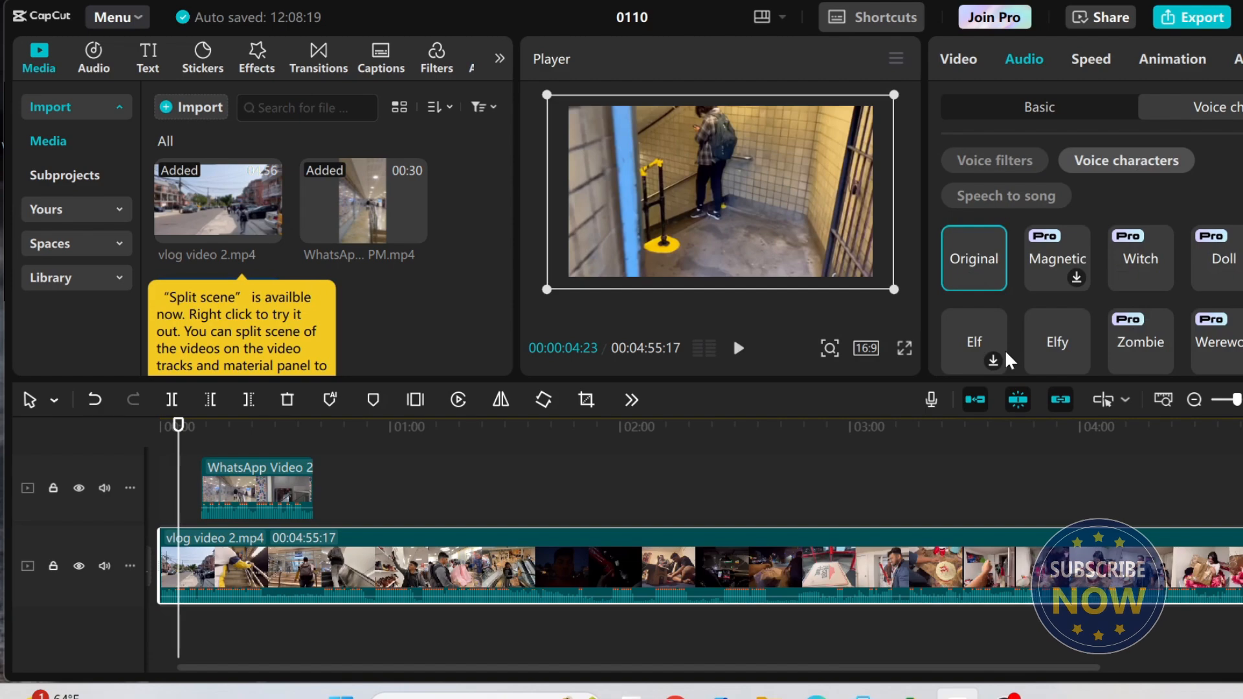
{"action": "left_click", "coordinate": [1042, 330]}
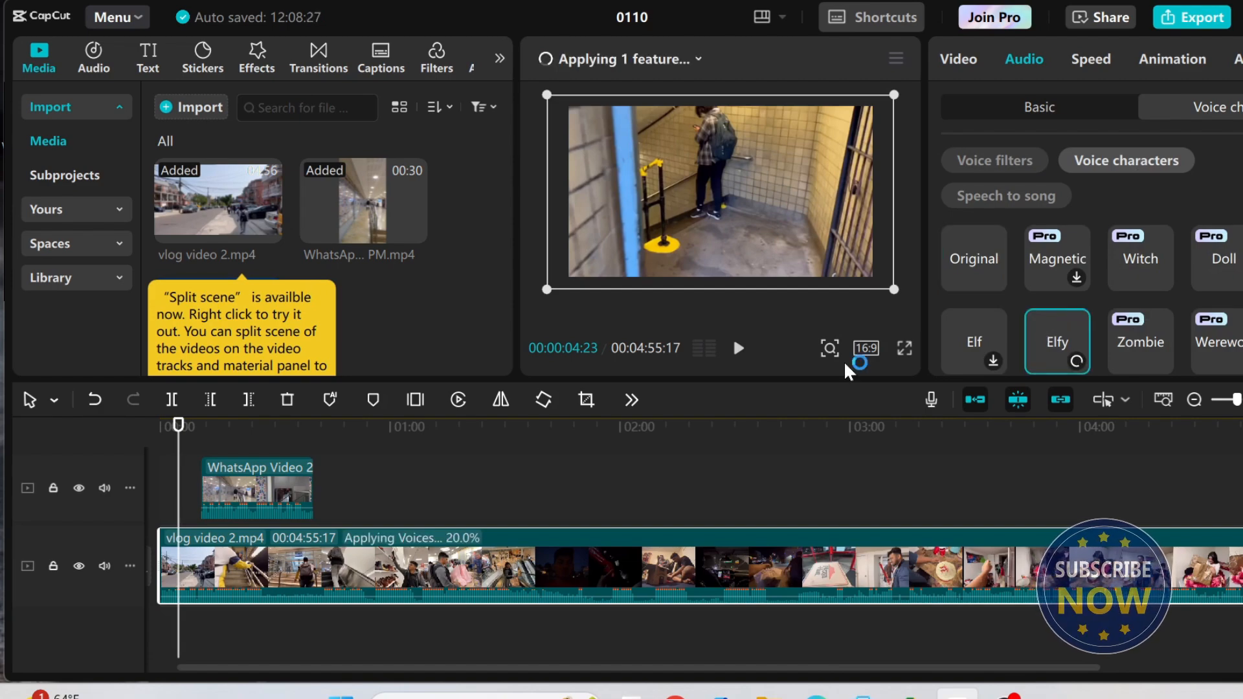
{"action": "left_click", "coordinate": [739, 350]}
{"action": "left_click", "coordinate": [739, 351]}
- Apply the Santa voice character to the vlog video 2.mp4 clip
{"action": "scroll", "coordinate": [1140, 291], "scroll_direction": "down", "scroll_amount": 3}
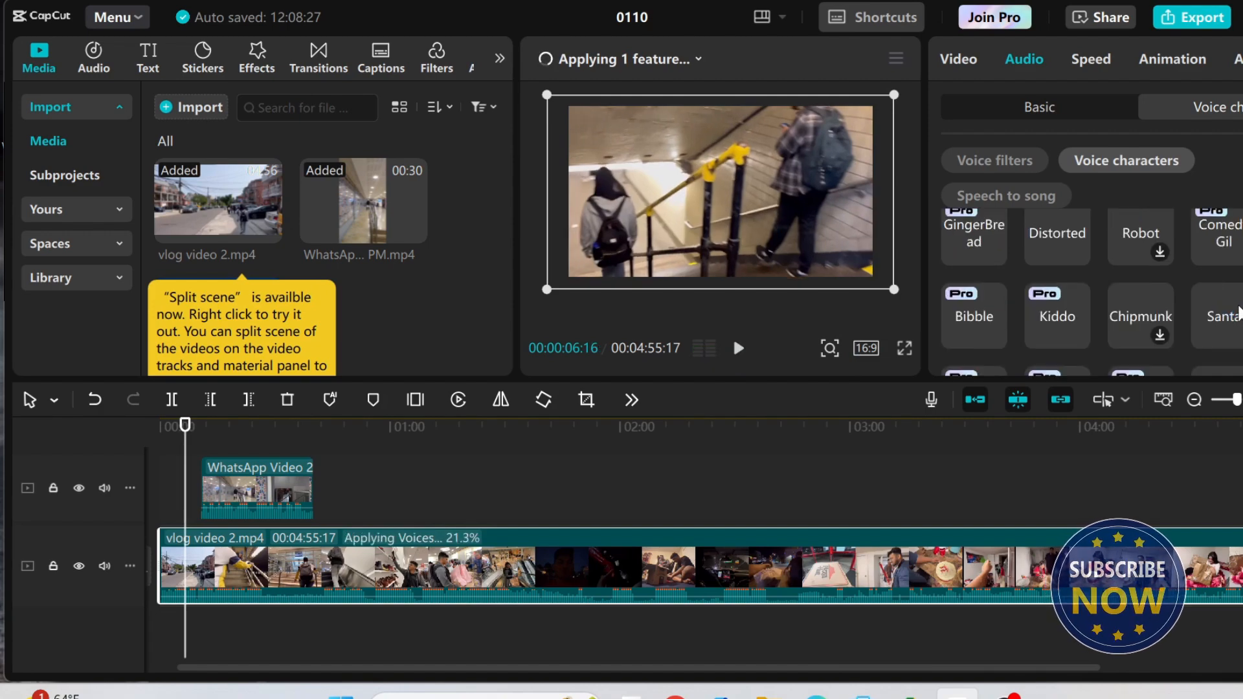
{"action": "left_click", "coordinate": [1239, 314]}
{"action": "scroll", "coordinate": [1234, 317], "scroll_direction": "down", "scroll_amount": 1}
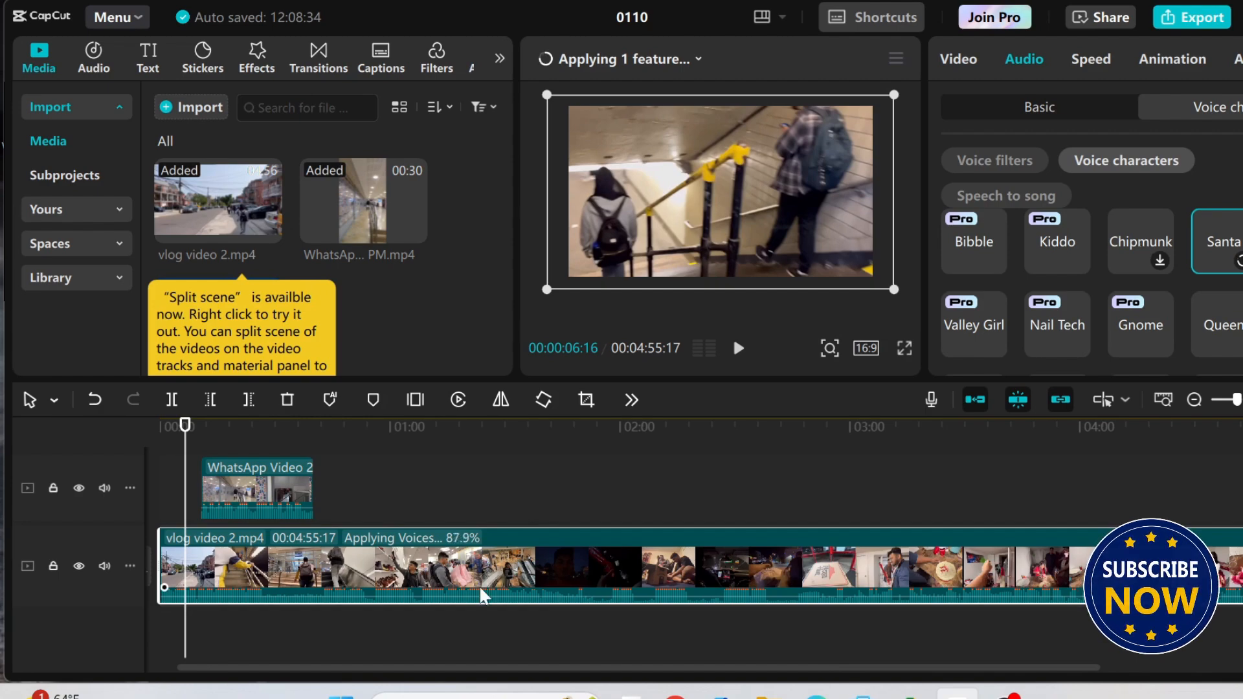
- Extract the audio of the vlog video 2.mp4 clip onto its own track
{"action": "right_click", "coordinate": [521, 564]}
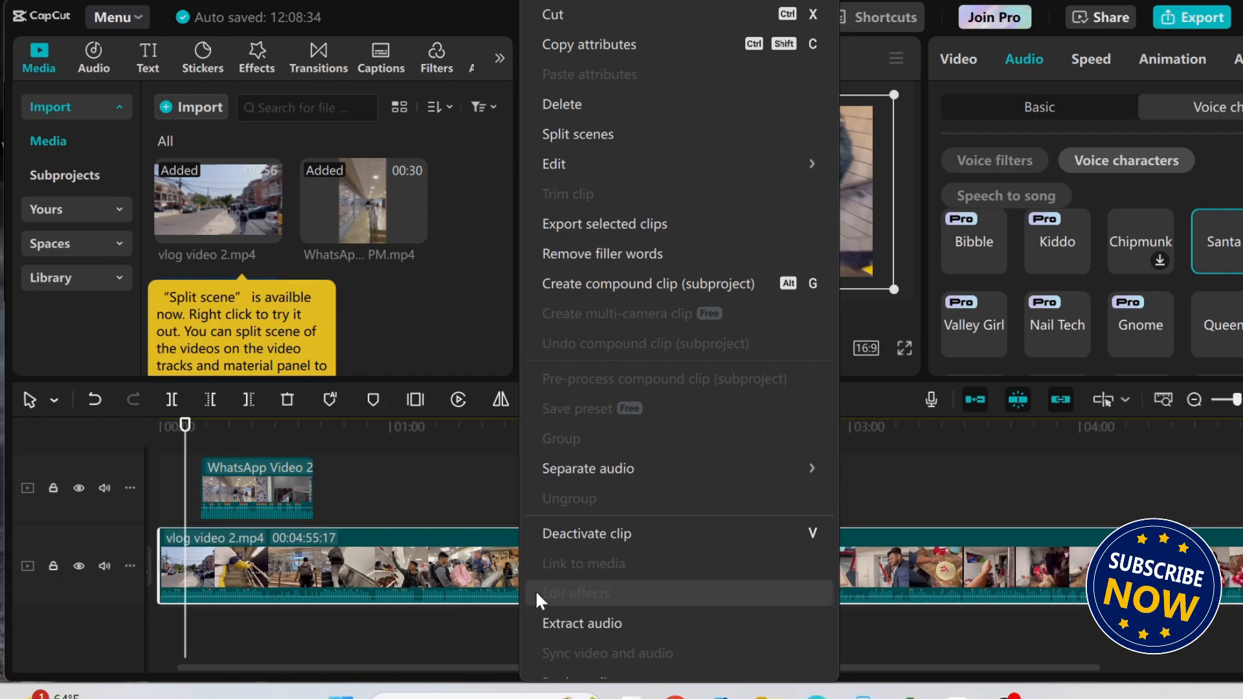
{"action": "left_click", "coordinate": [645, 624]}
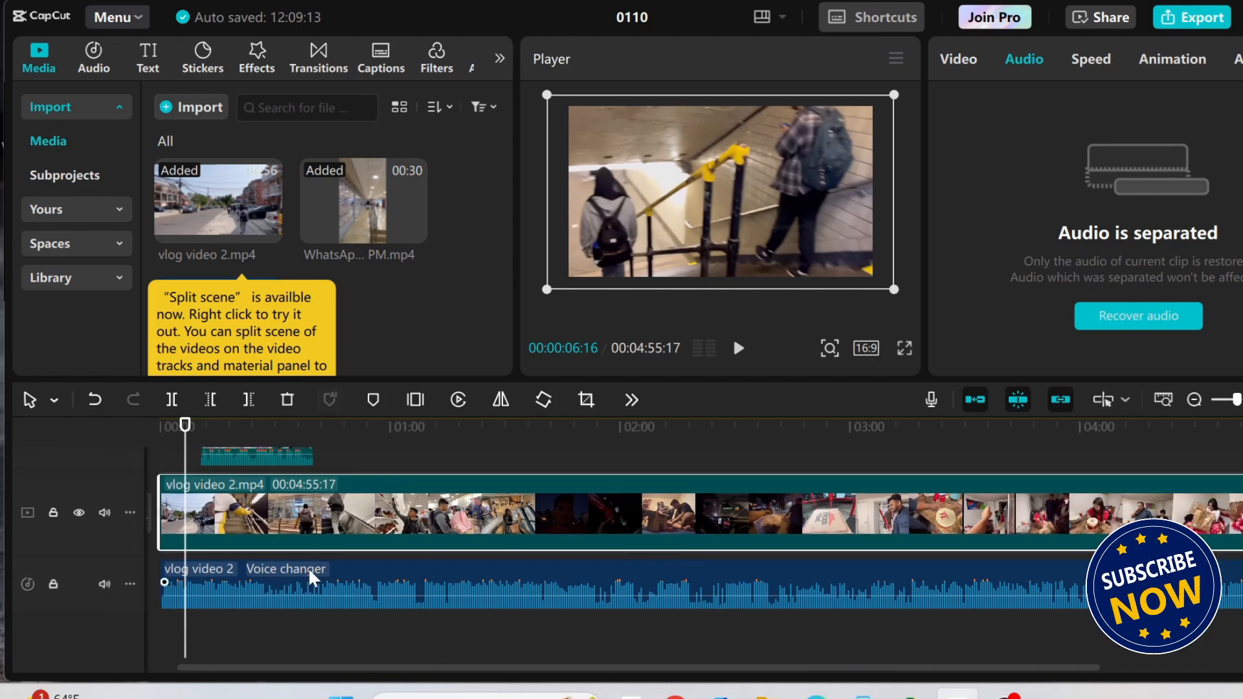
{"action": "mouse_move", "coordinate": [347, 586]}
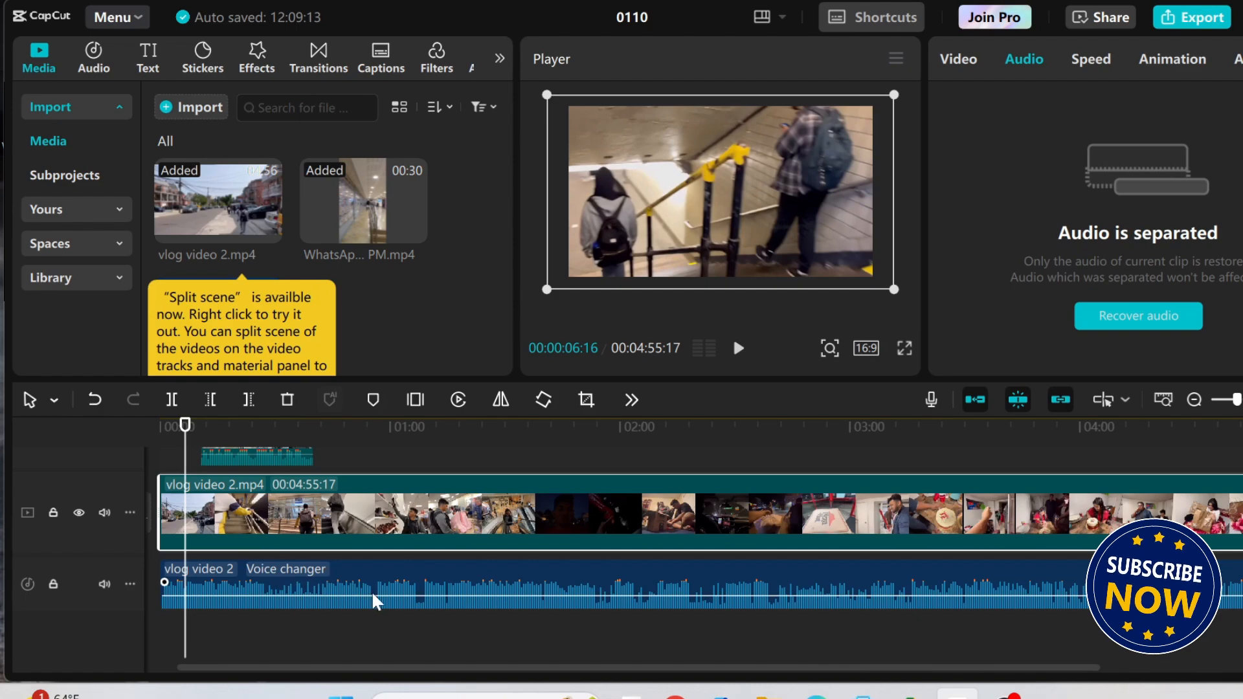
- Lower the volume of the extracted vlog video 2 audio clip to about -5 dB
{"action": "left_click", "coordinate": [403, 580]}
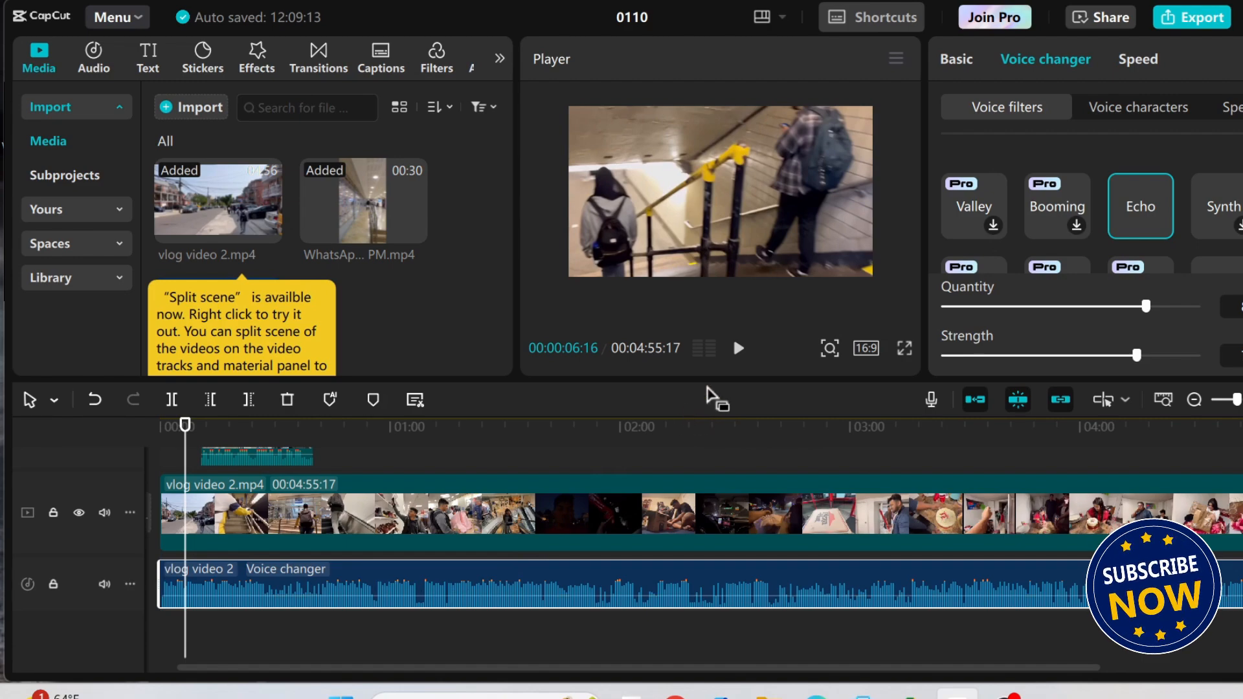
{"action": "left_click", "coordinate": [962, 57]}
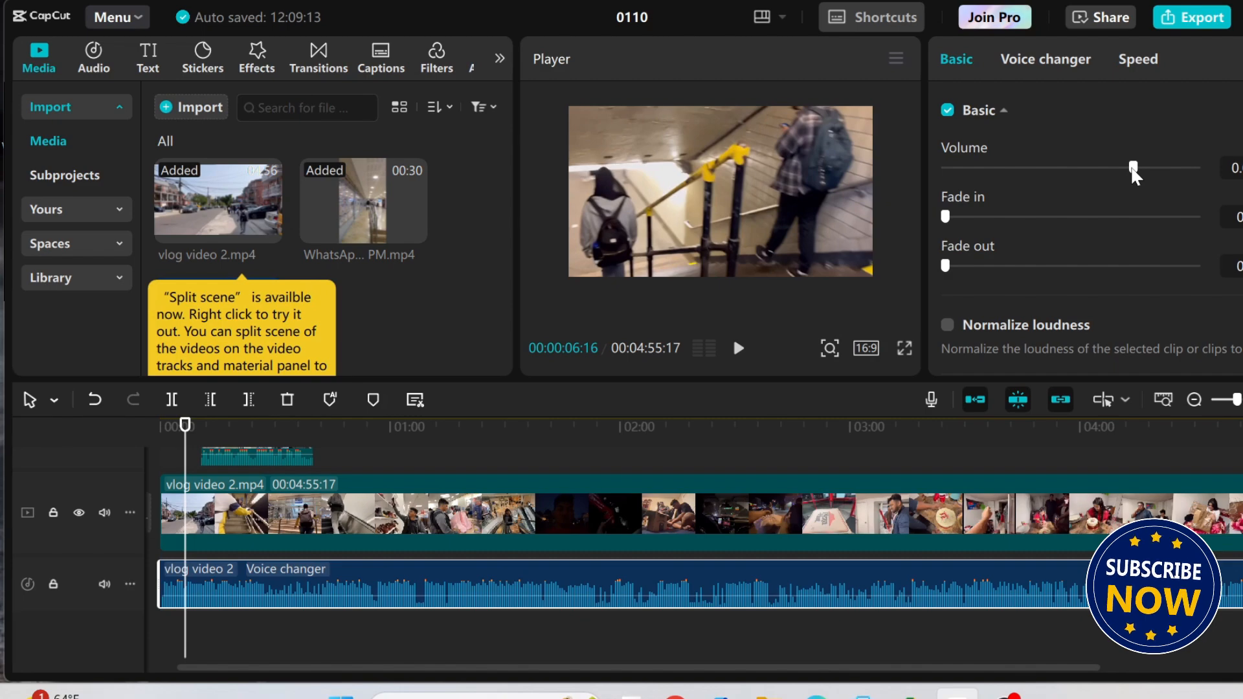
{"action": "mouse_move", "coordinate": [1130, 170]}
{"action": "left_mouse_down"}
{"action": "mouse_move", "coordinate": [1099, 171]}
{"action": "mouse_move", "coordinate": [1115, 170]}
{"action": "left_mouse_up"}
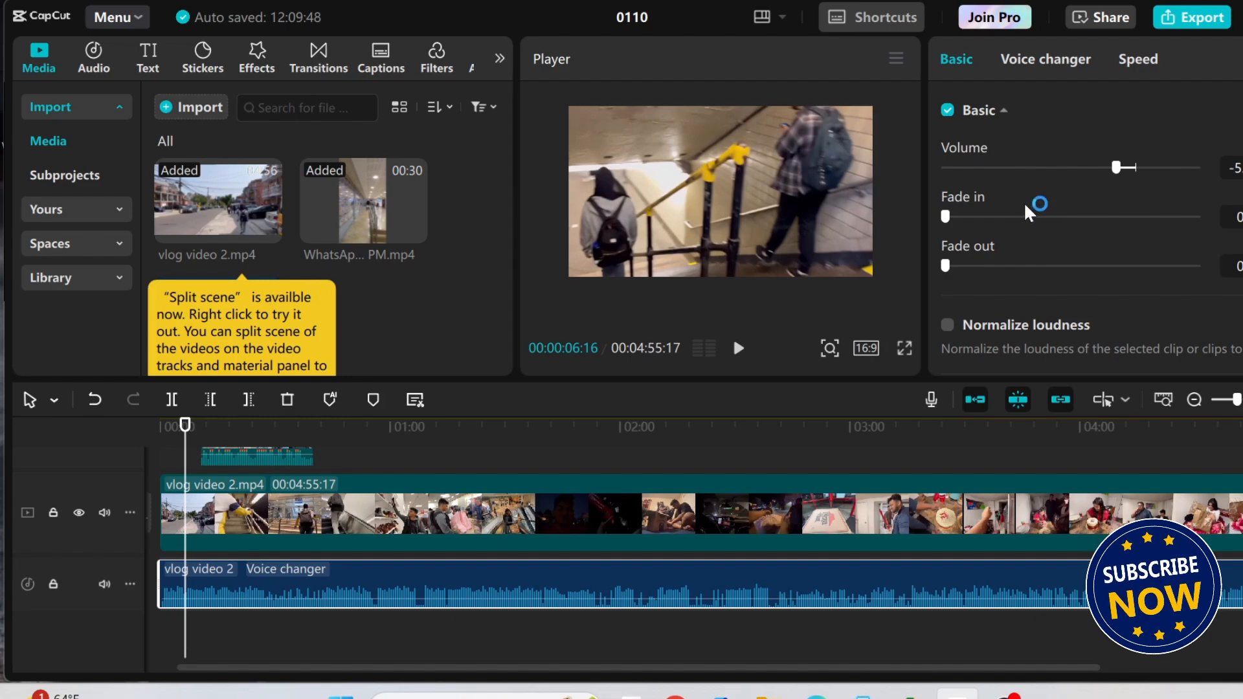
- Review the extracted audio's voice characters, then set its speed to 2.30x and play it back
{"action": "left_click", "coordinate": [1047, 57]}
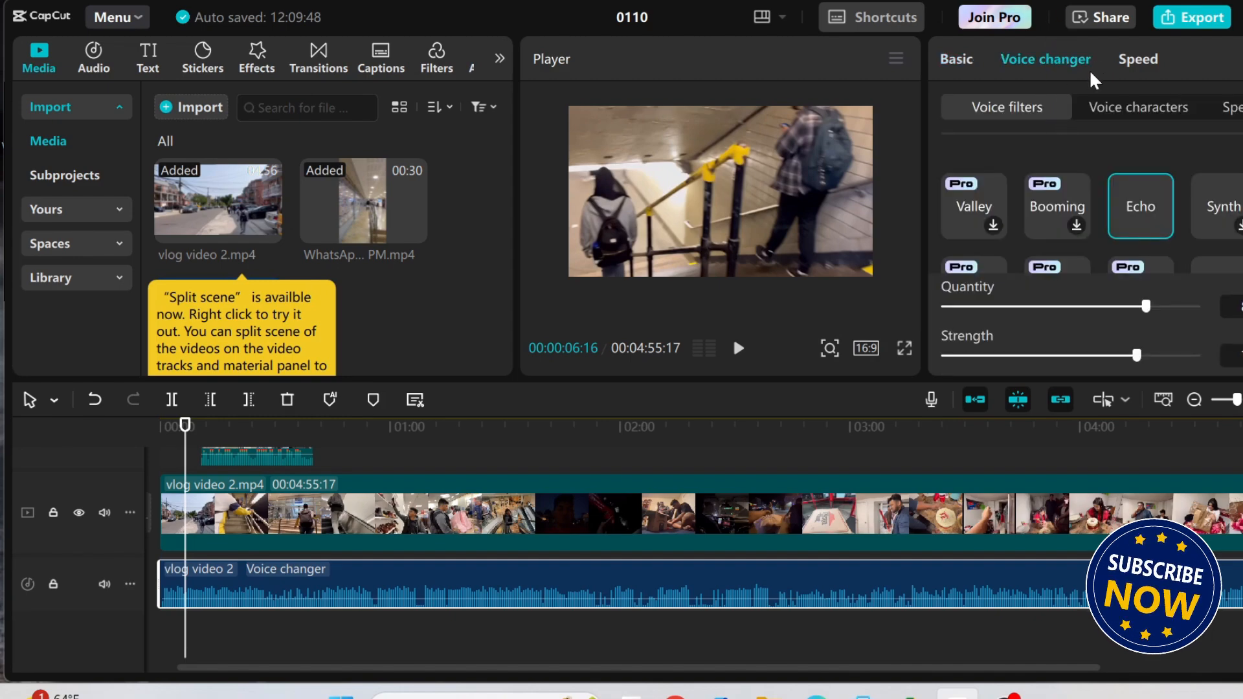
{"action": "left_click", "coordinate": [1152, 109]}
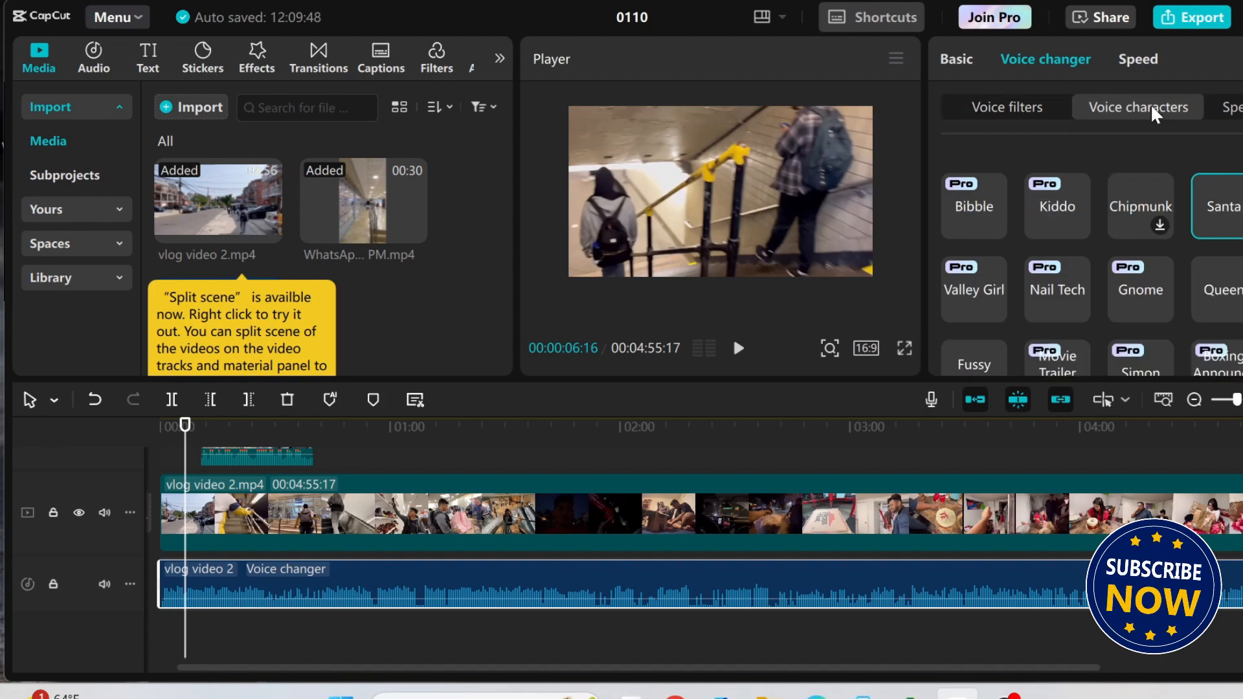
{"action": "left_click", "coordinate": [1130, 65]}
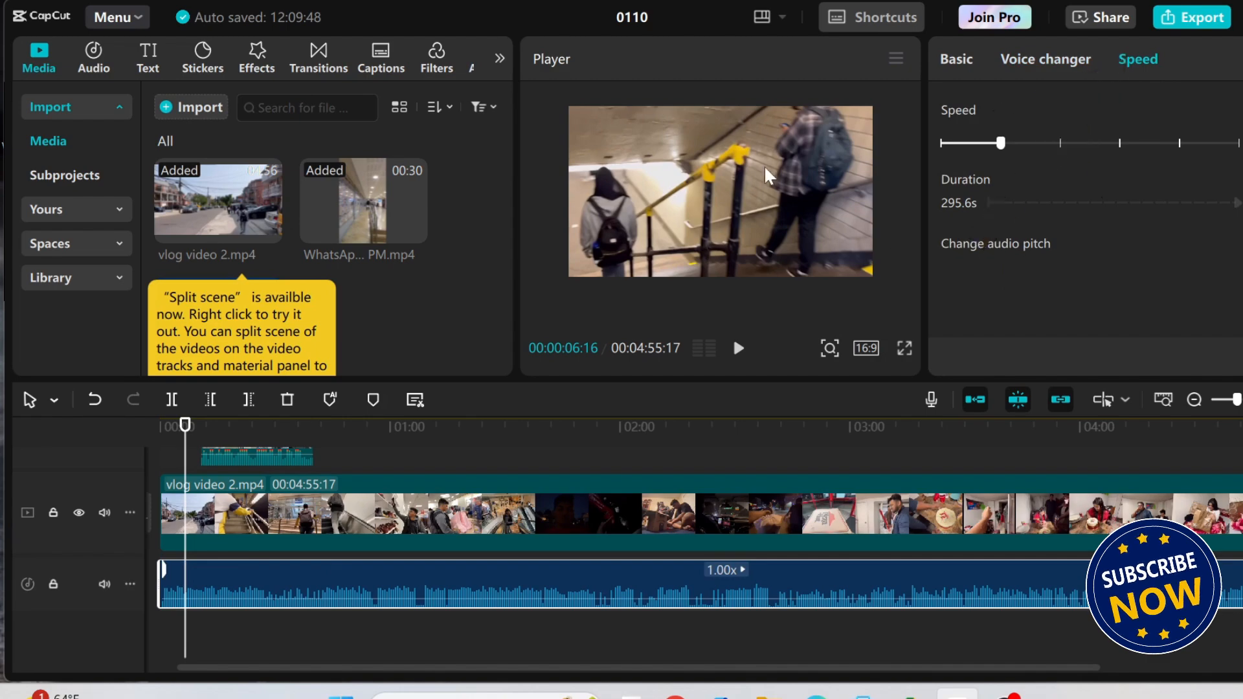
{"action": "left_click", "coordinate": [738, 350]}
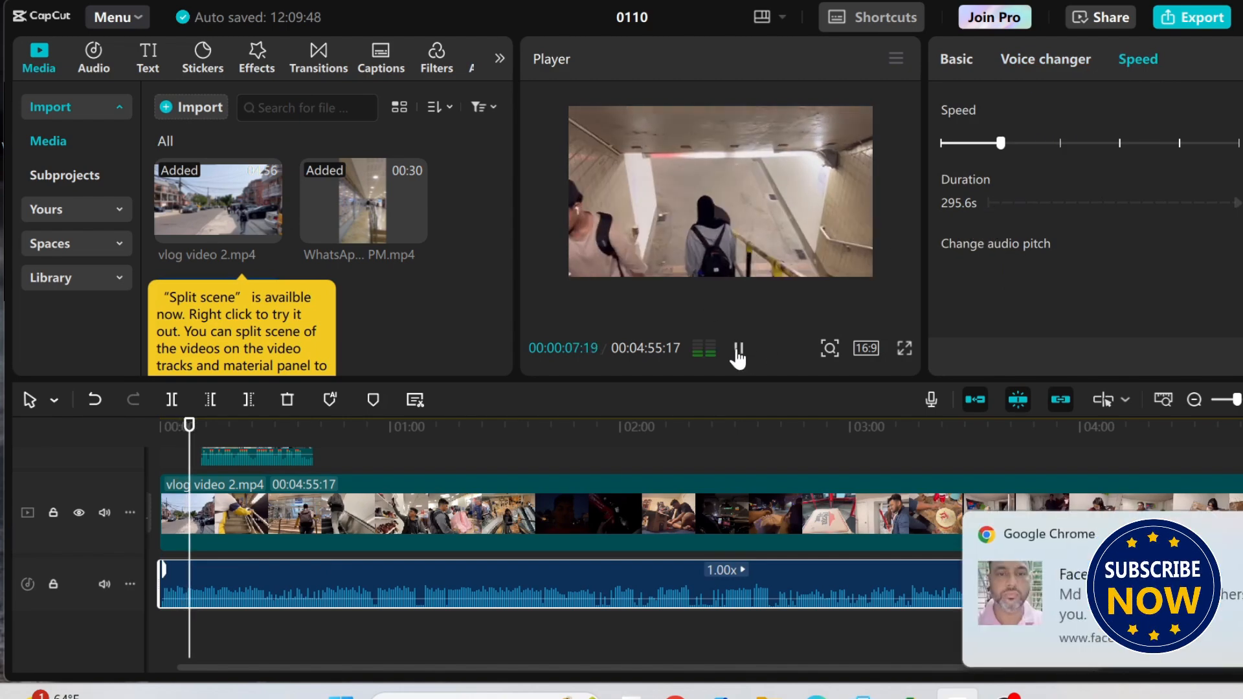
{"action": "left_click", "coordinate": [739, 350]}
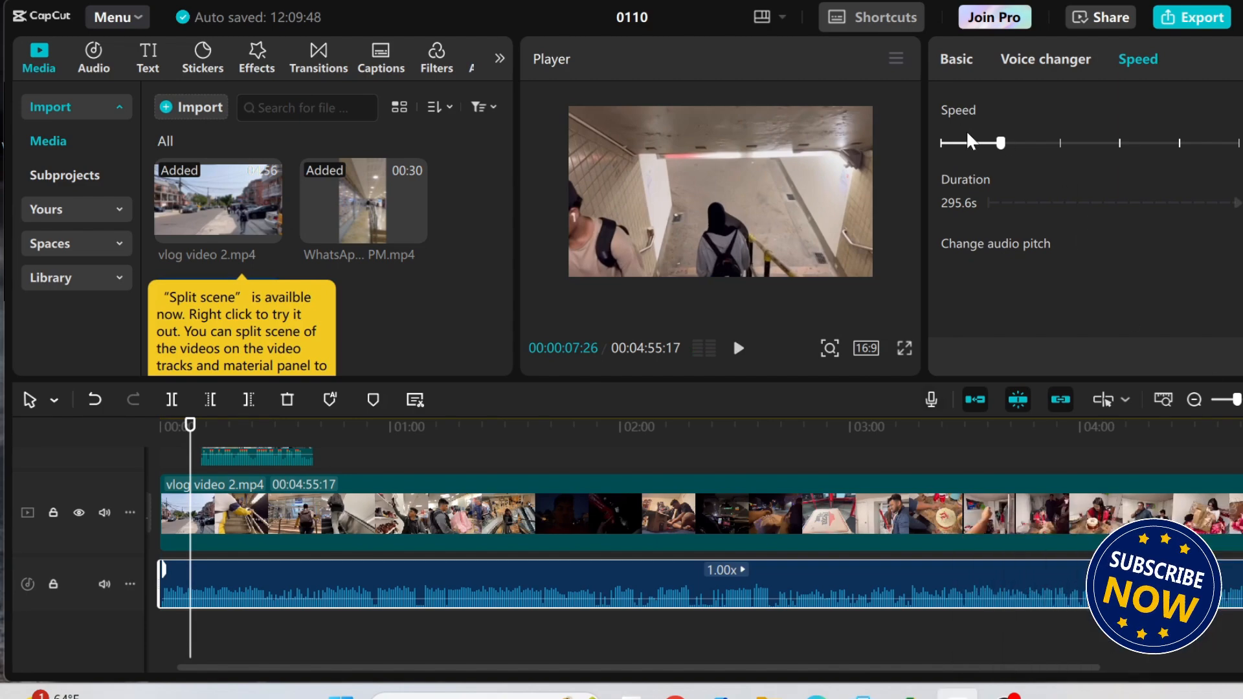
{"action": "left_click_drag", "start_coordinate": [998, 143], "coordinate": [1067, 145]}
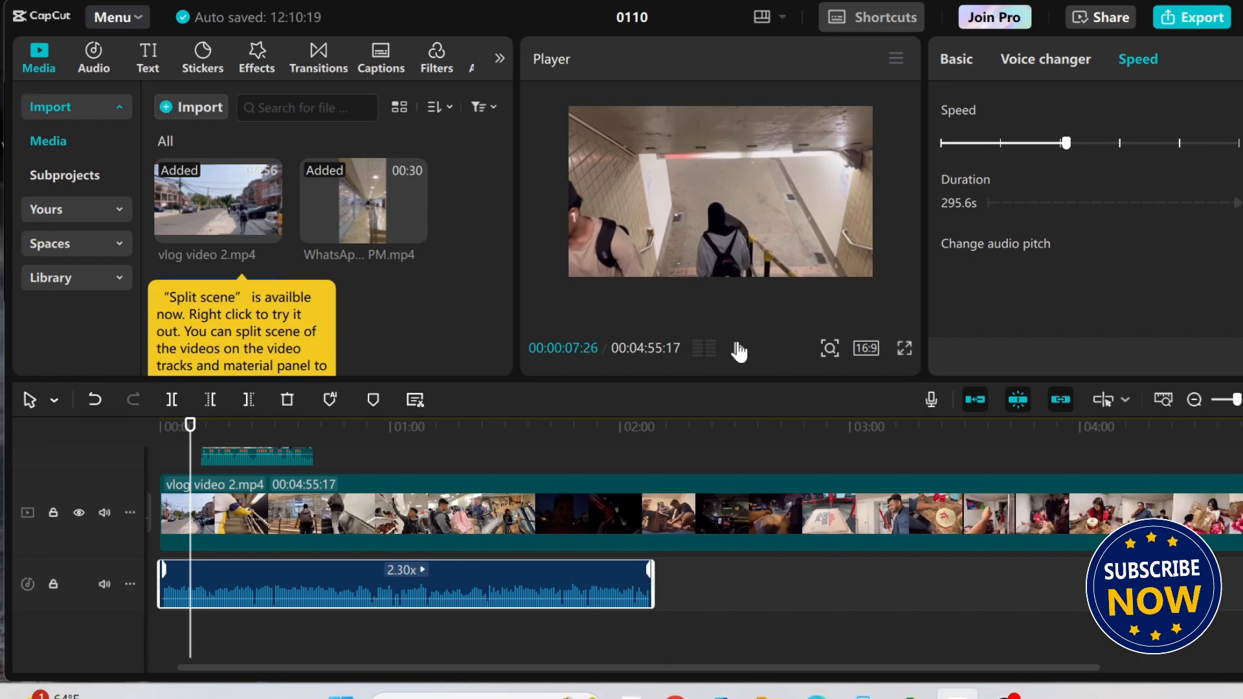
{"action": "left_click", "coordinate": [739, 351]}
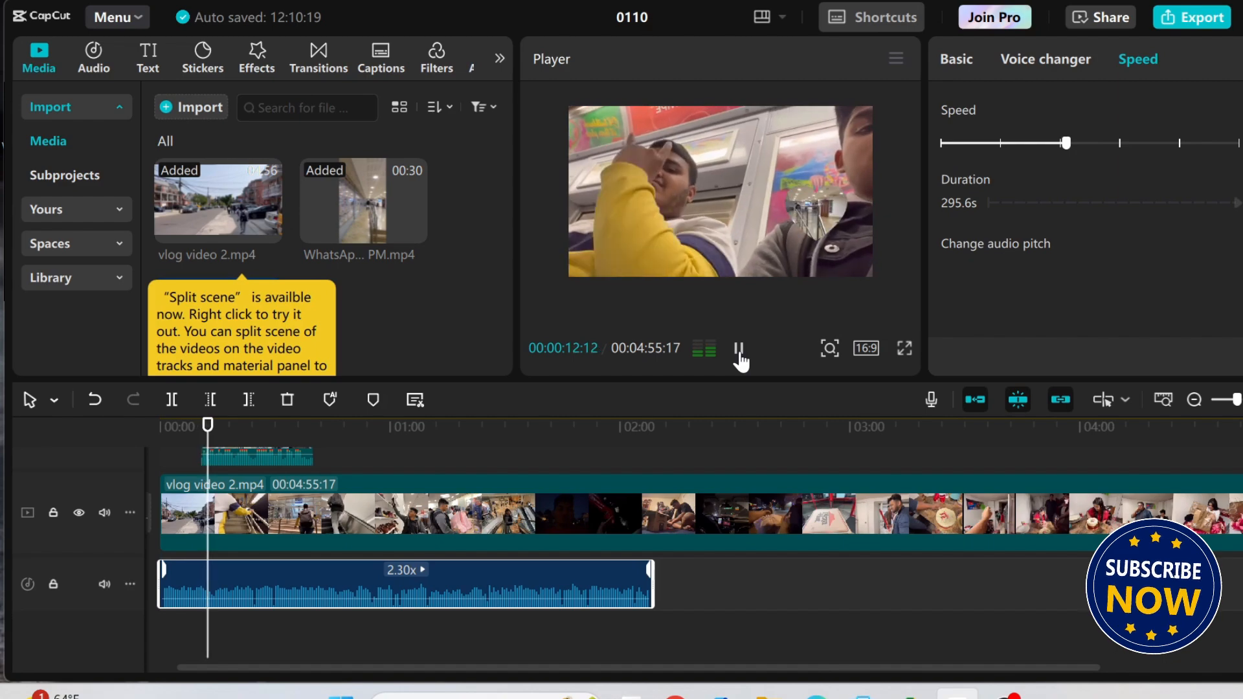
- Delete the WhatsApp overlay clip above the vlog video and play the timeline without it
{"action": "scroll", "coordinate": [412, 460], "scroll_direction": "up", "scroll_amount": 2}
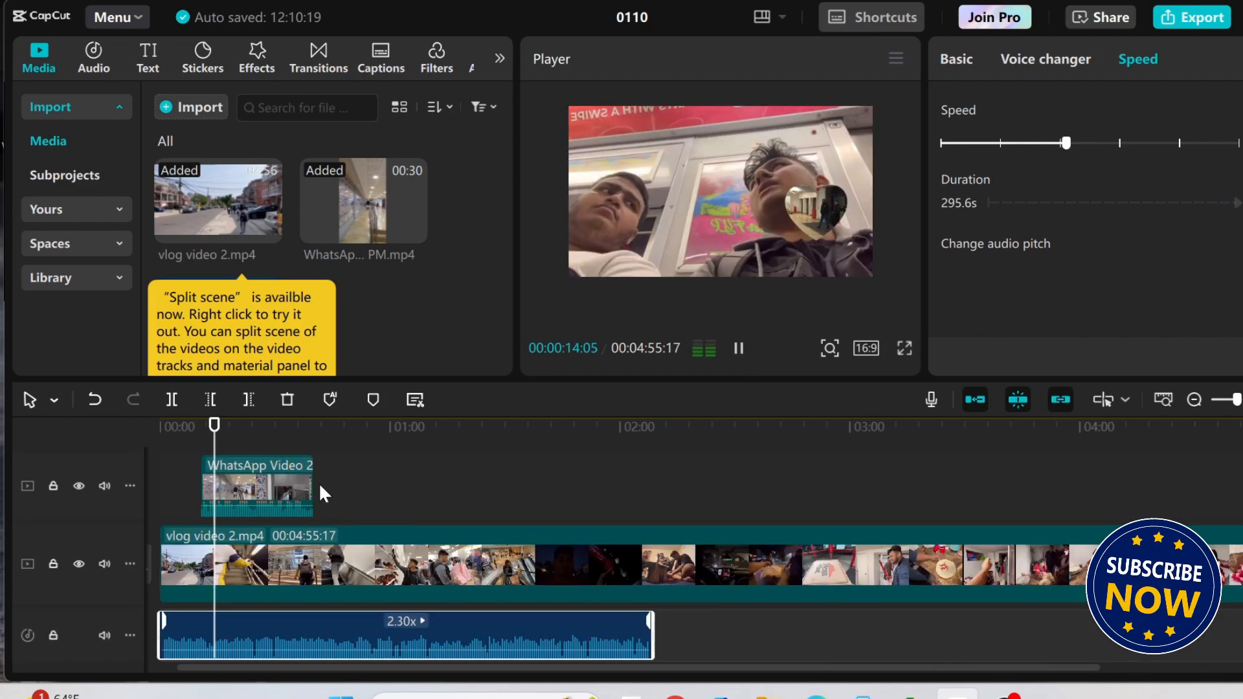
{"action": "left_click", "coordinate": [310, 487]}
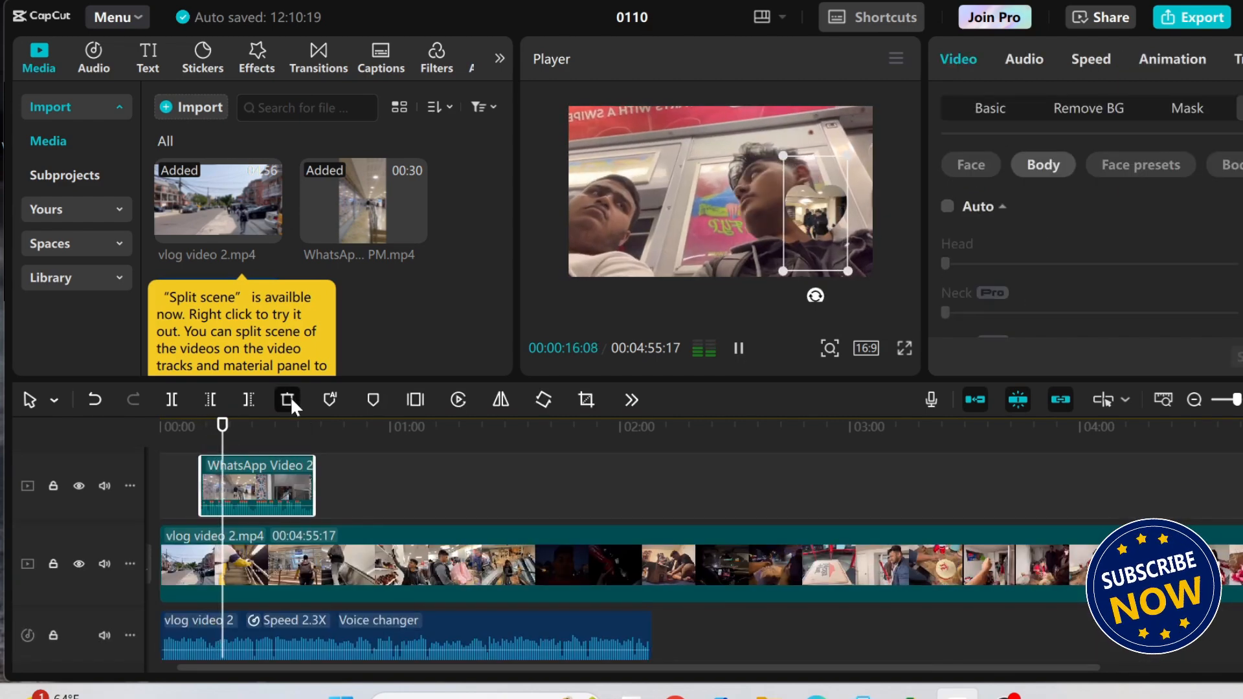
{"action": "left_click", "coordinate": [289, 400]}
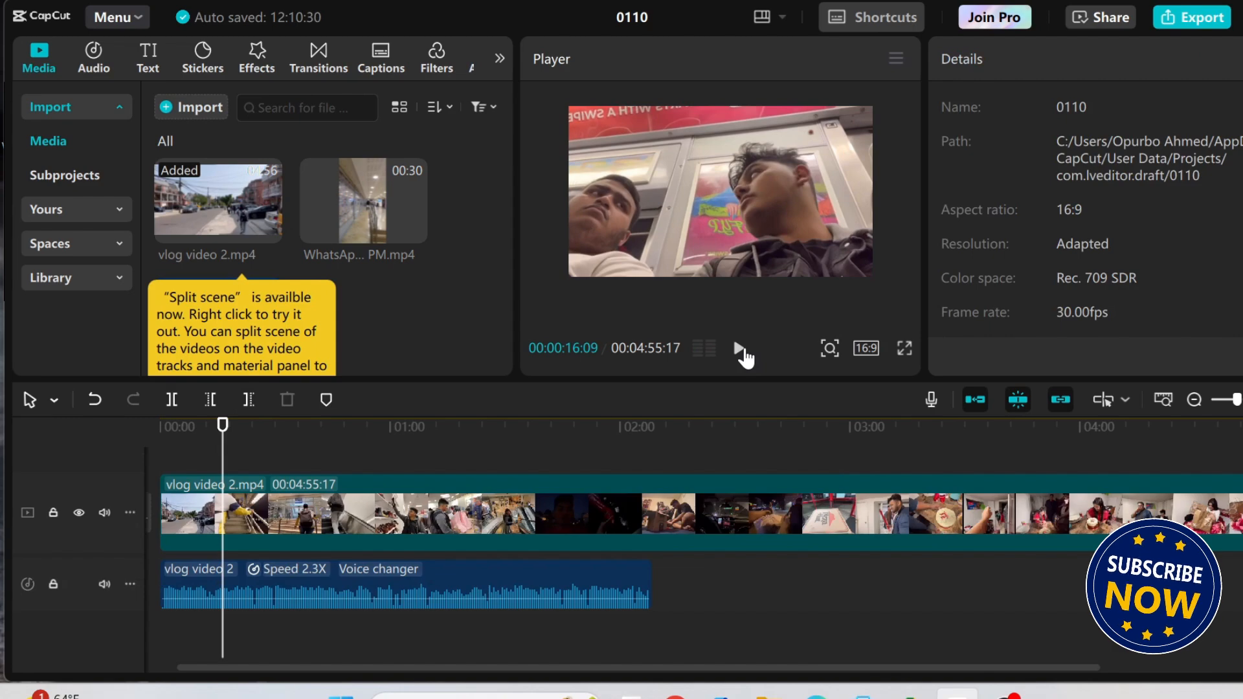
{"action": "left_click", "coordinate": [739, 349]}
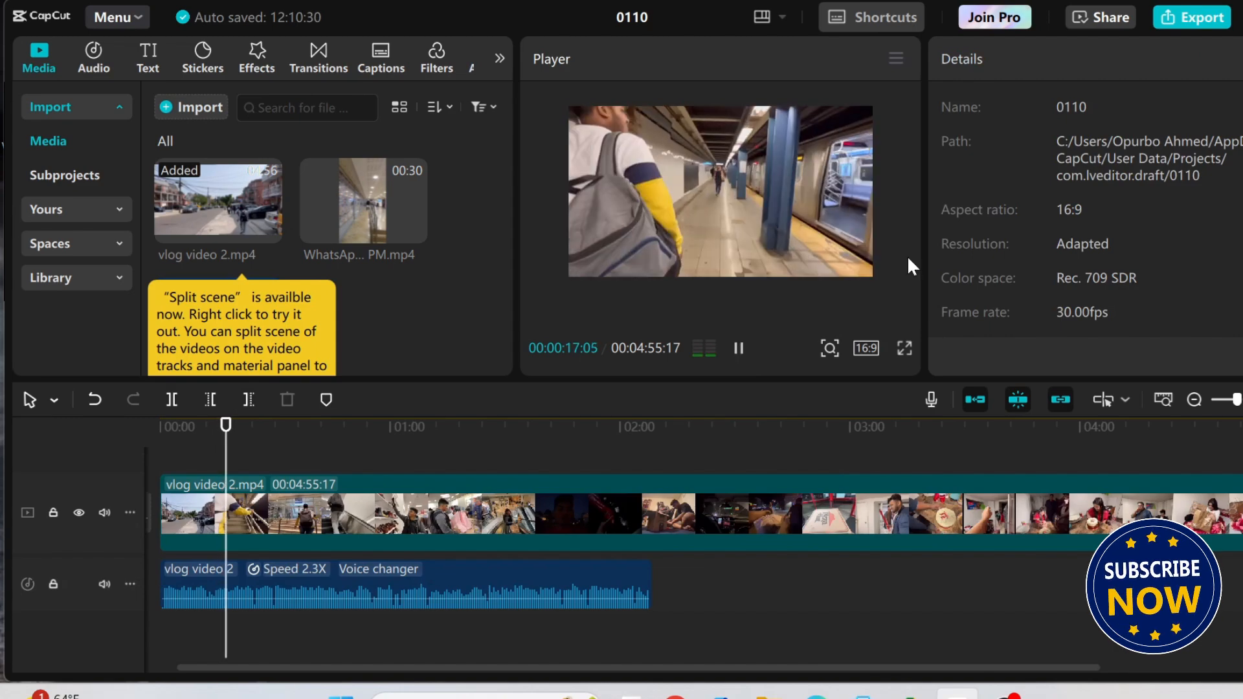
{"action": "left_click", "coordinate": [421, 509]}
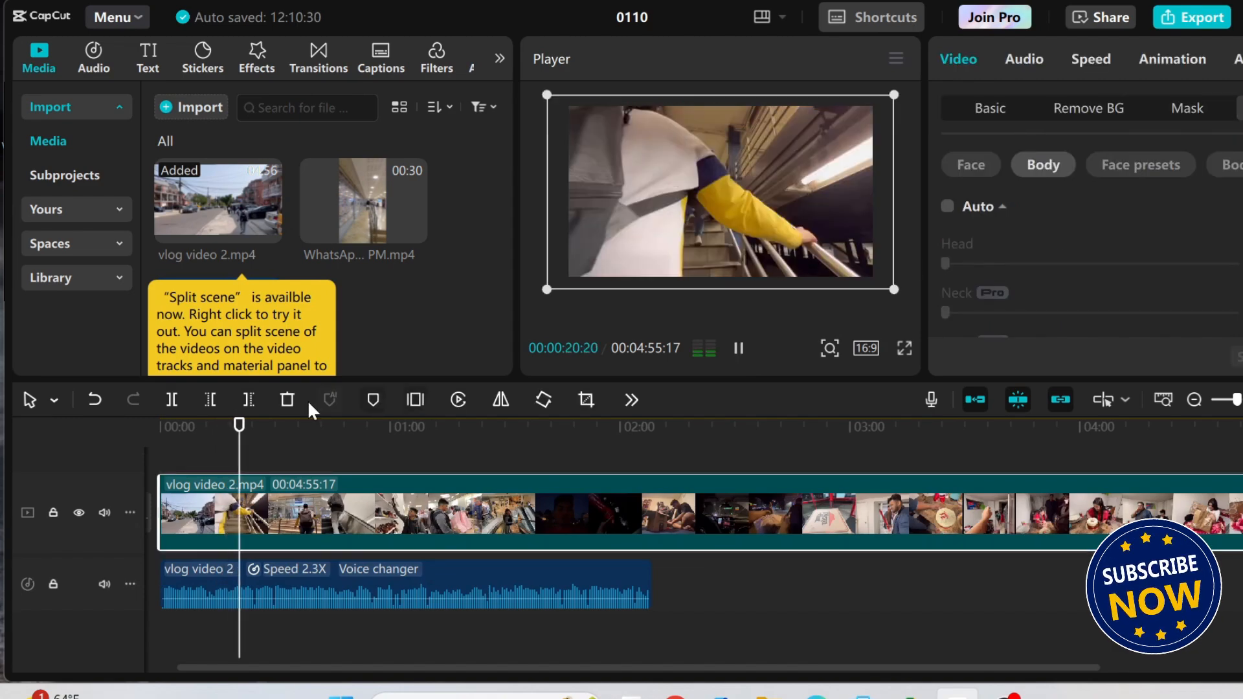
- Undo back past the extracted audio's speed change, then delete the WhatsApp overlay clip again
{"action": "left_click", "coordinate": [94, 398]}
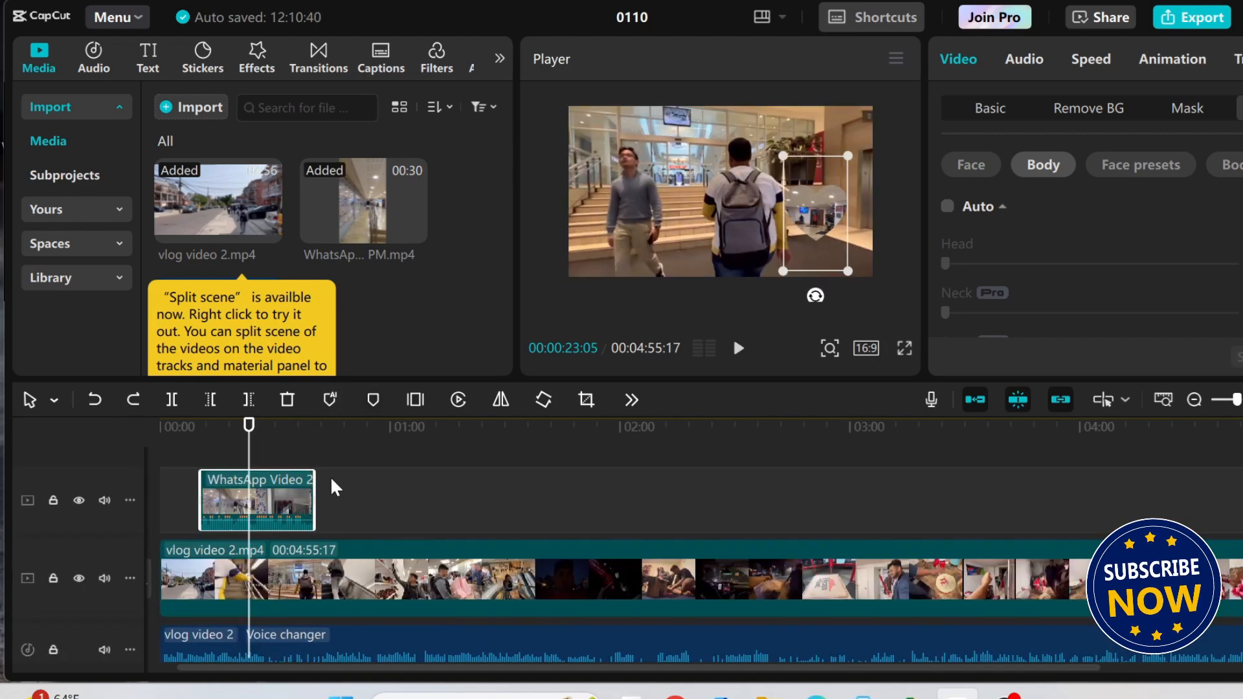
{"action": "left_click", "coordinate": [293, 396]}
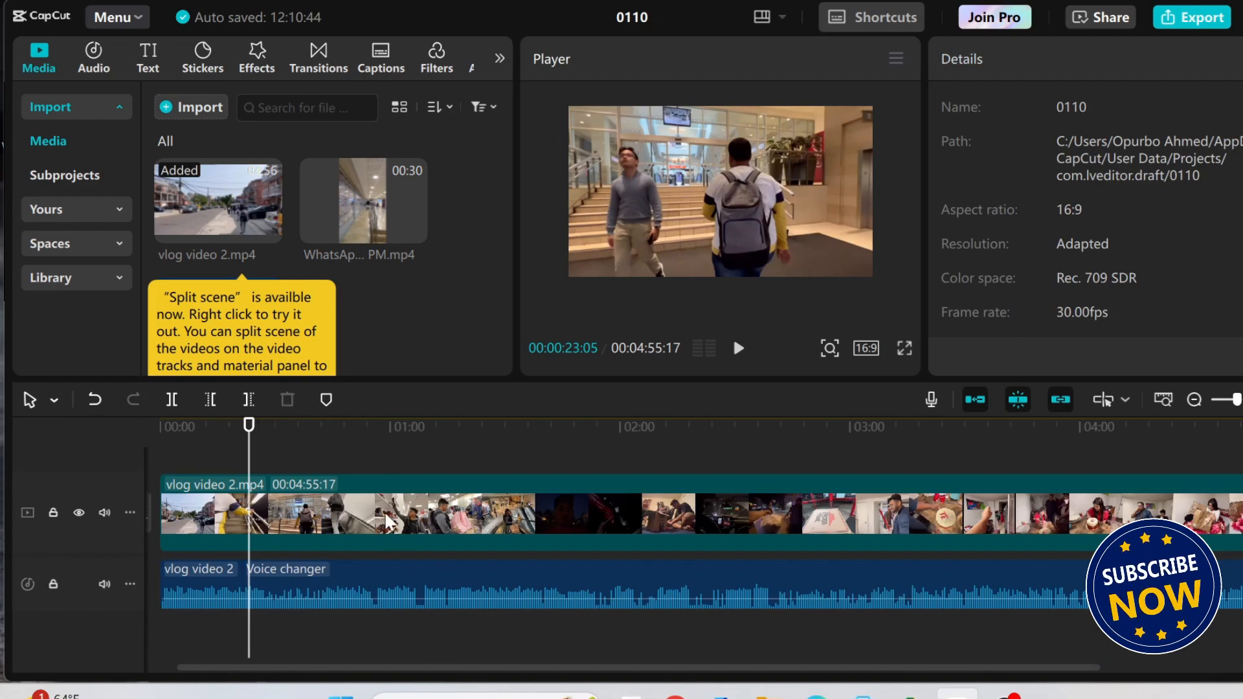
- Set the vlog video clip's standard speed to 2x, raise it to 4.60x, and preview the playback
{"action": "left_click", "coordinate": [418, 516]}
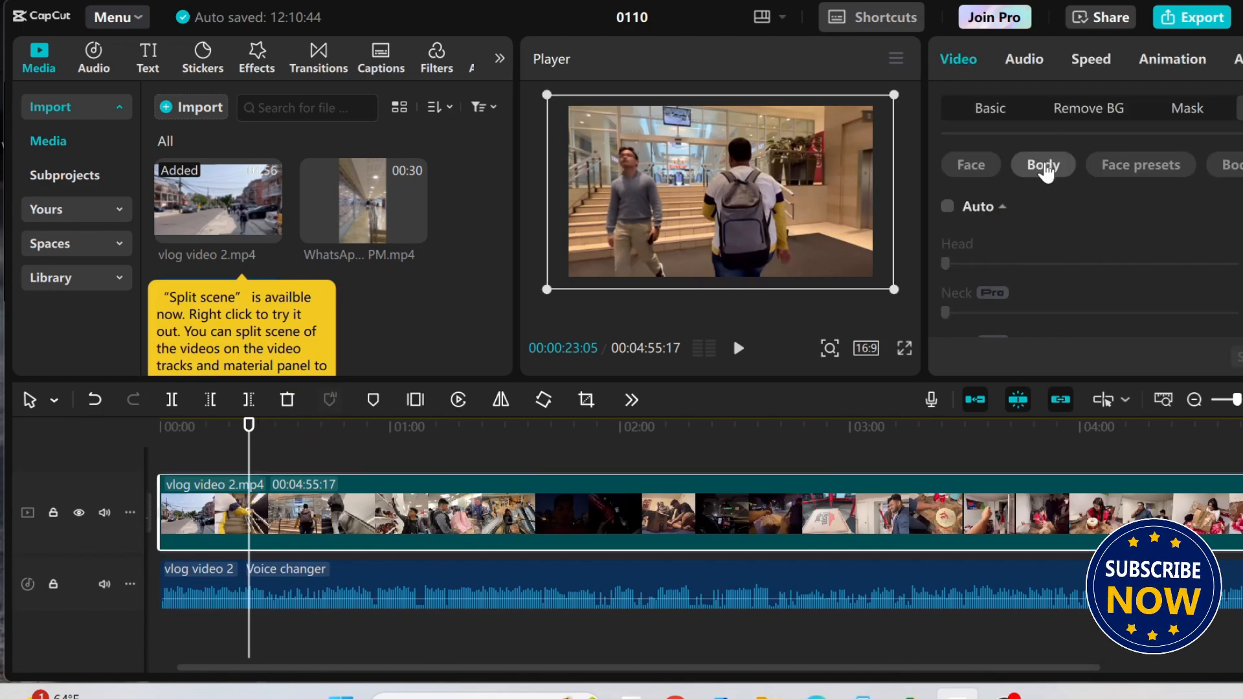
{"action": "left_click", "coordinate": [1094, 57]}
{"action": "left_click", "coordinate": [1059, 193]}
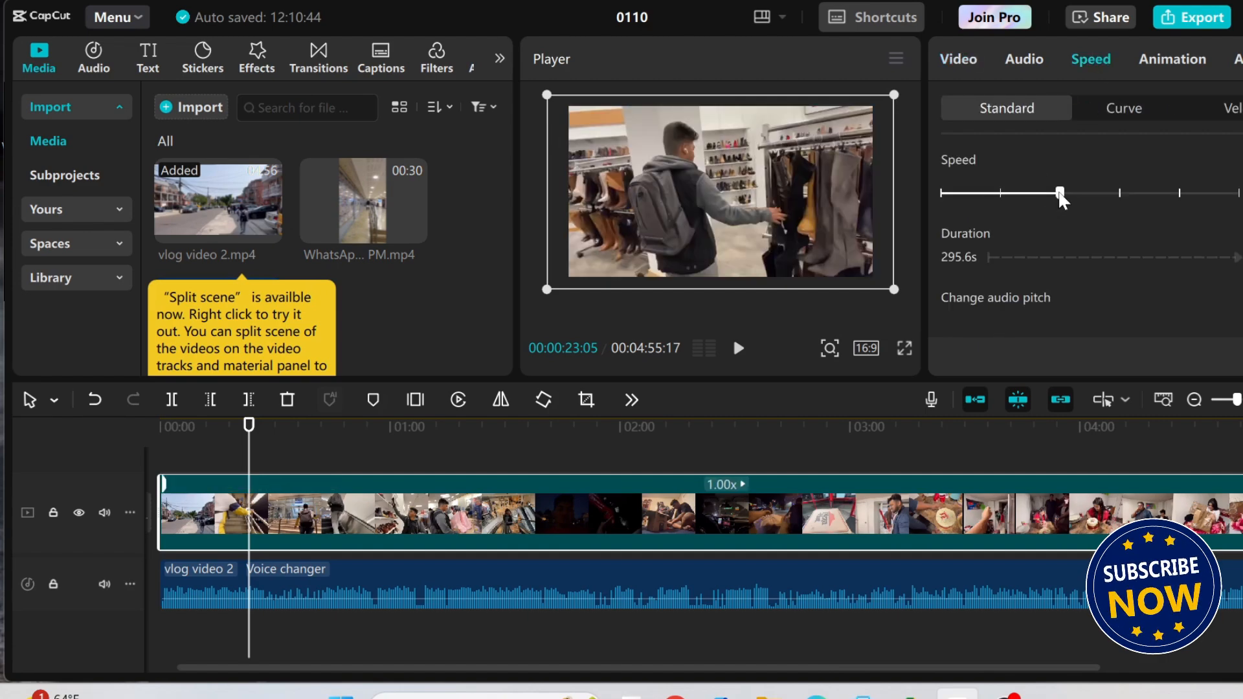
{"action": "left_click", "coordinate": [1113, 193]}
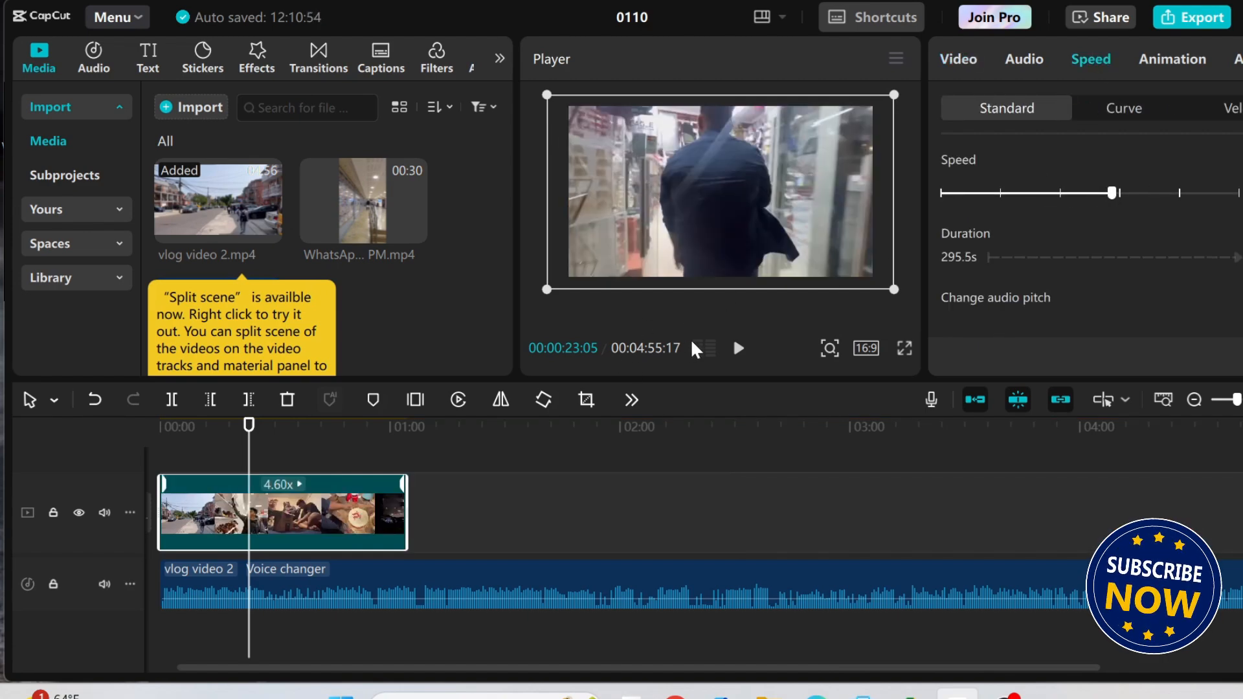
{"action": "left_click", "coordinate": [741, 347]}
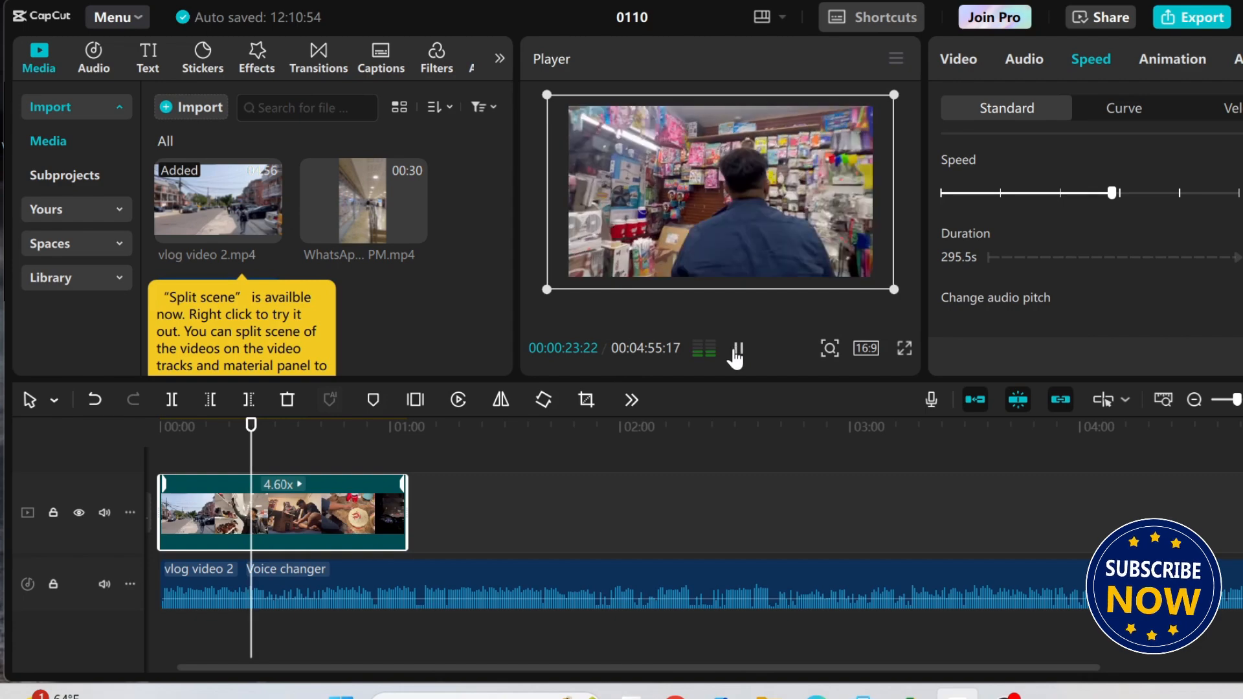
- Try the vlog video clip at 2.00x and then at a slow speed below 1x, previewing each
{"action": "left_click", "coordinate": [1063, 193]}
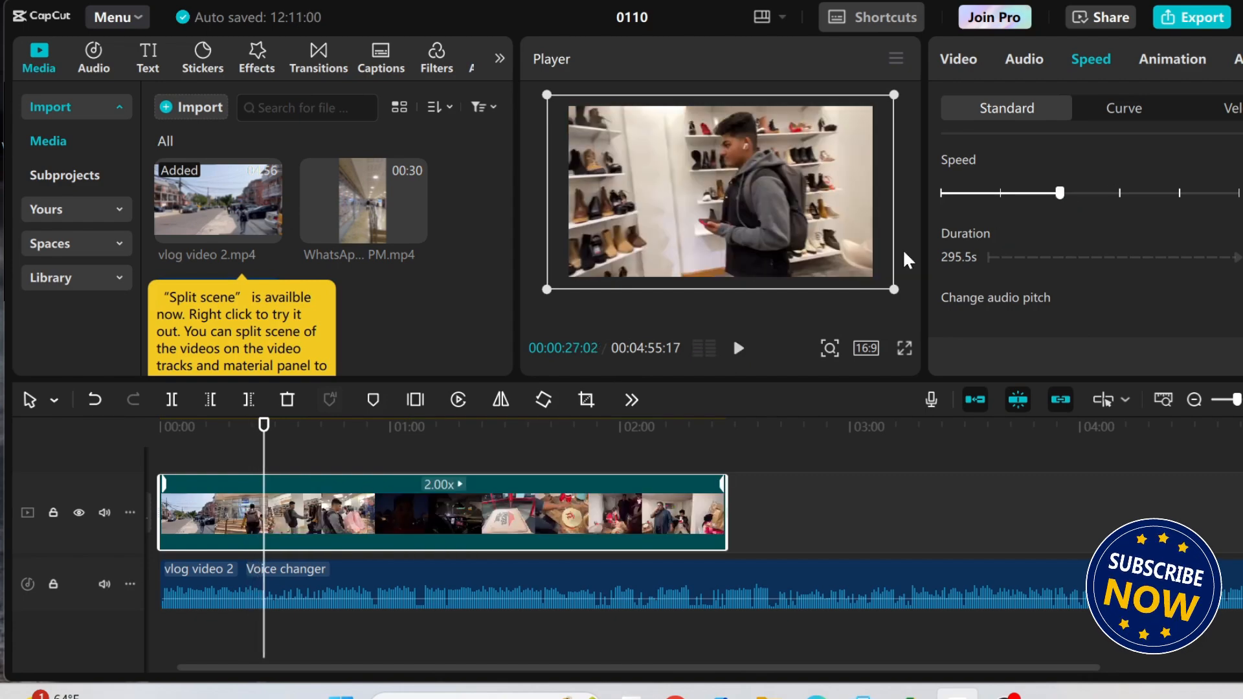
{"action": "left_click", "coordinate": [738, 350]}
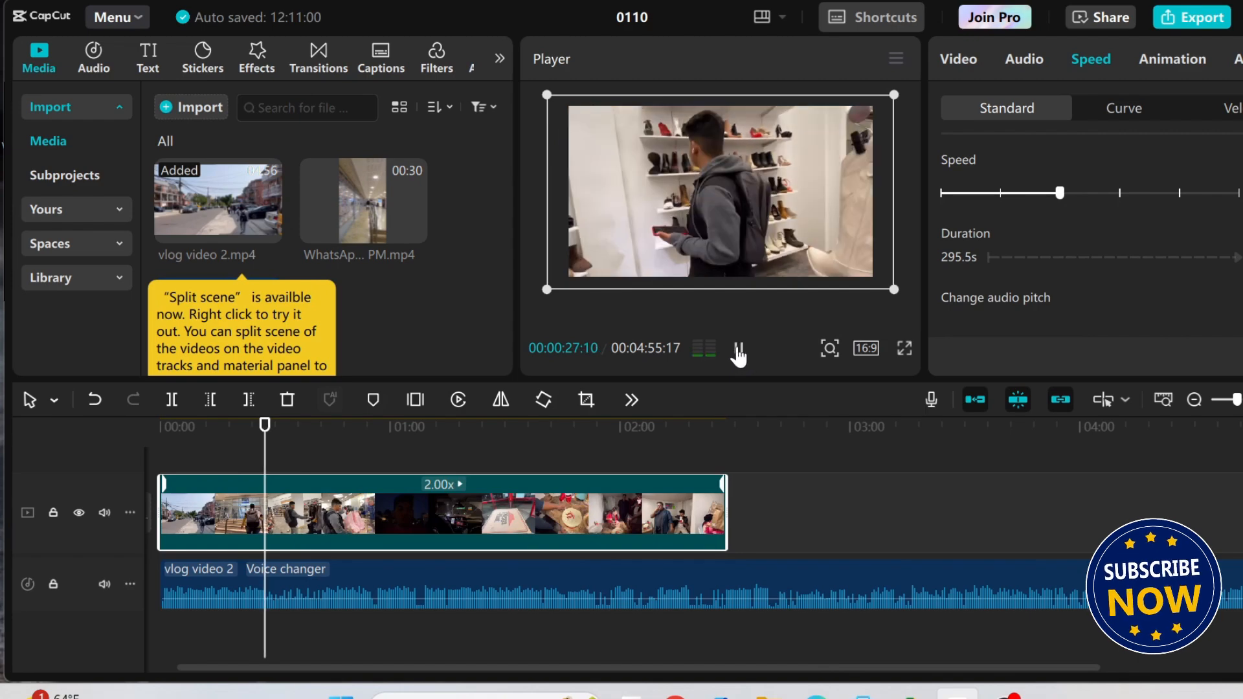
{"action": "left_click", "coordinate": [948, 195]}
{"action": "left_click", "coordinate": [741, 350]}
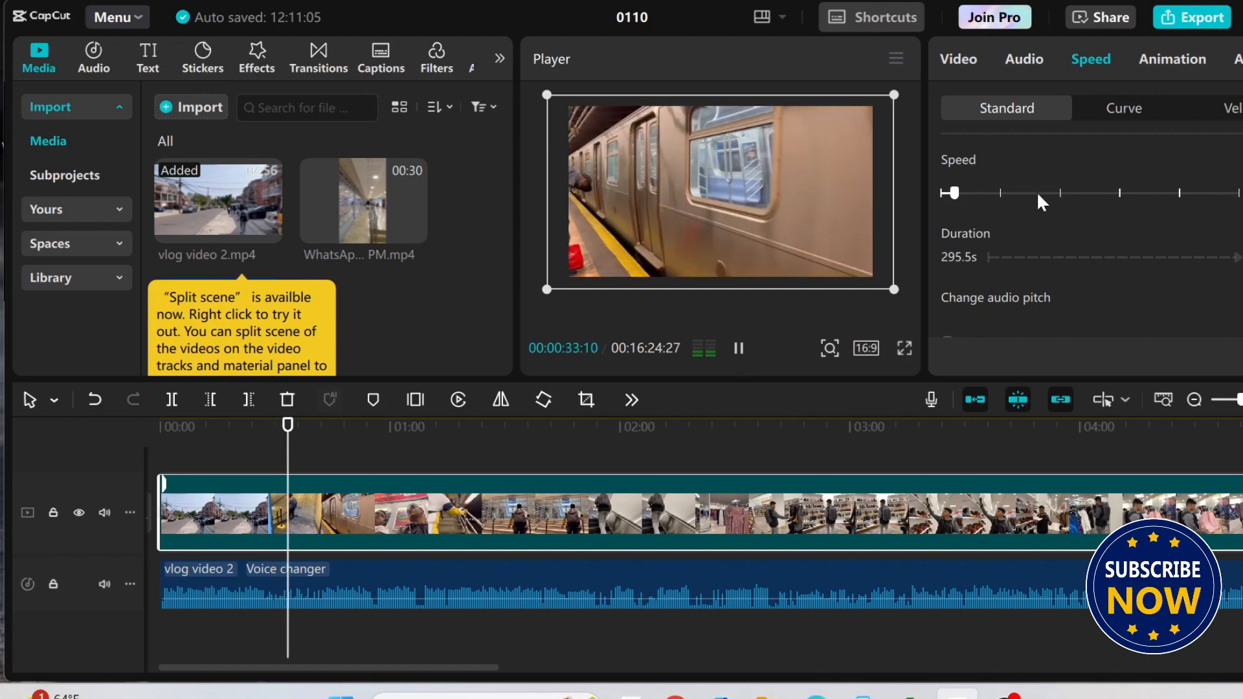
- Mute the extracted audio track while trying the vlog video at 5.00x, and set its speed back to 1.00x
{"action": "left_click", "coordinate": [1119, 193]}
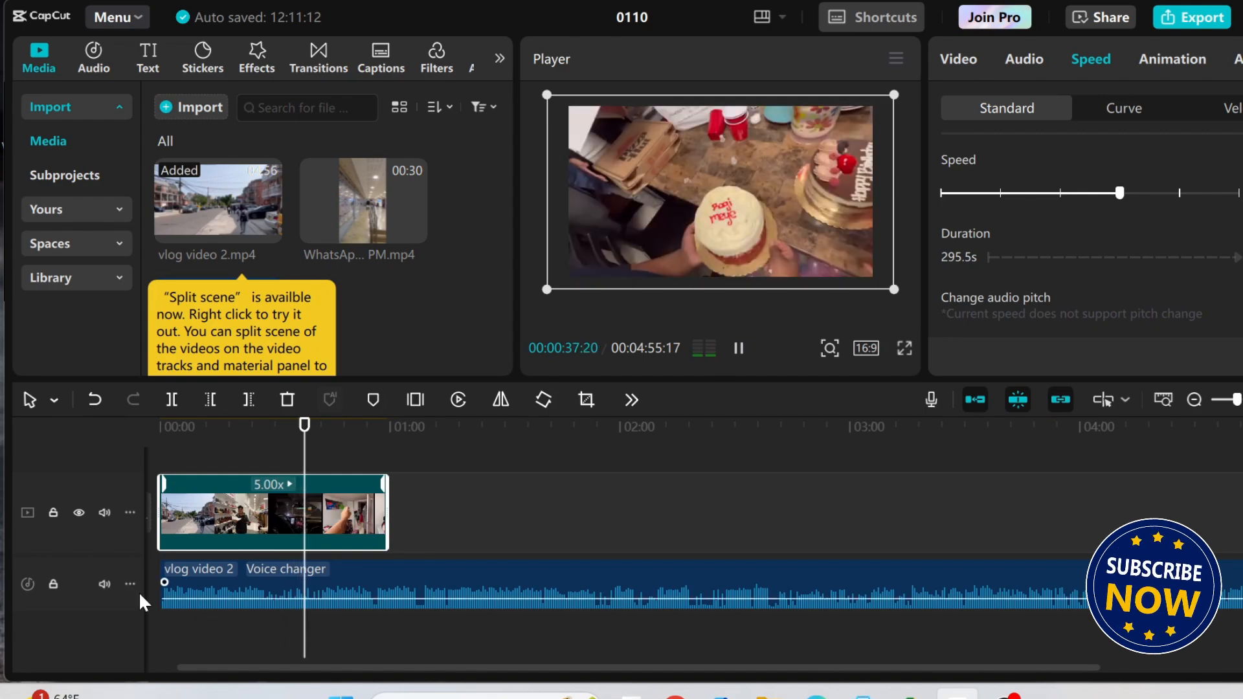
{"action": "left_click", "coordinate": [105, 585]}
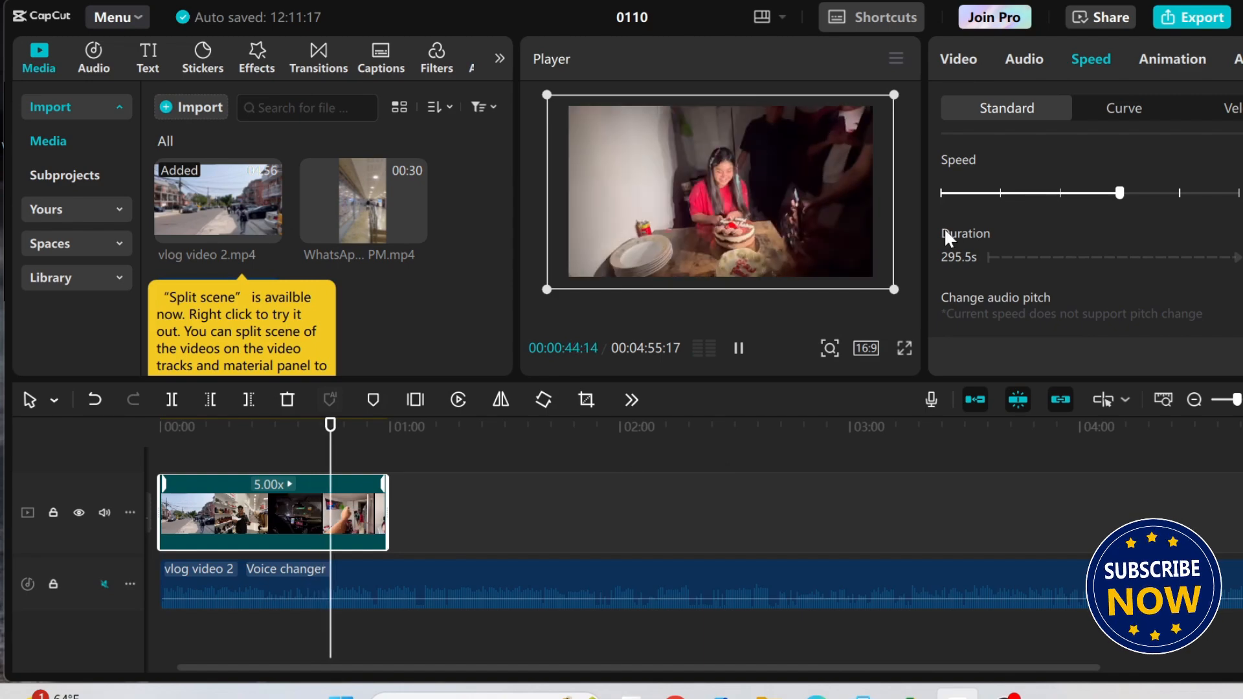
{"action": "left_click", "coordinate": [1001, 193]}
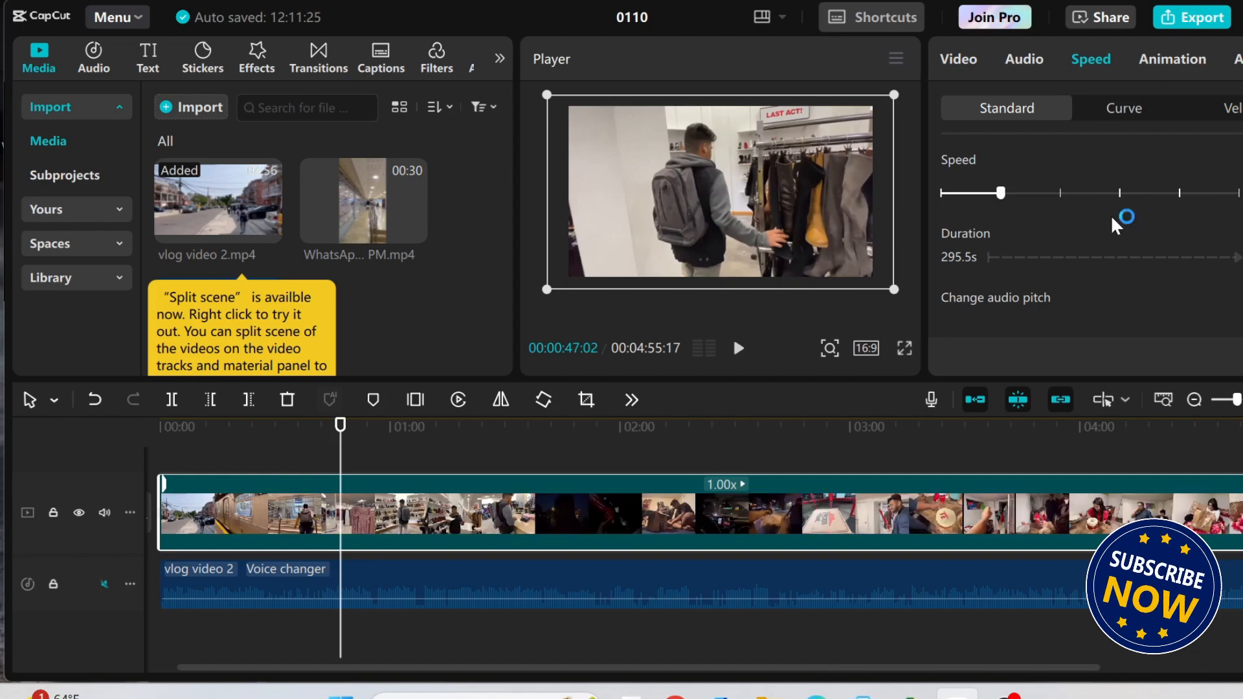
- Try the Bullet speed curve on the vlog video clip, switch it to the Montage curve, and view the velocity effects
{"action": "left_click", "coordinate": [1135, 106]}
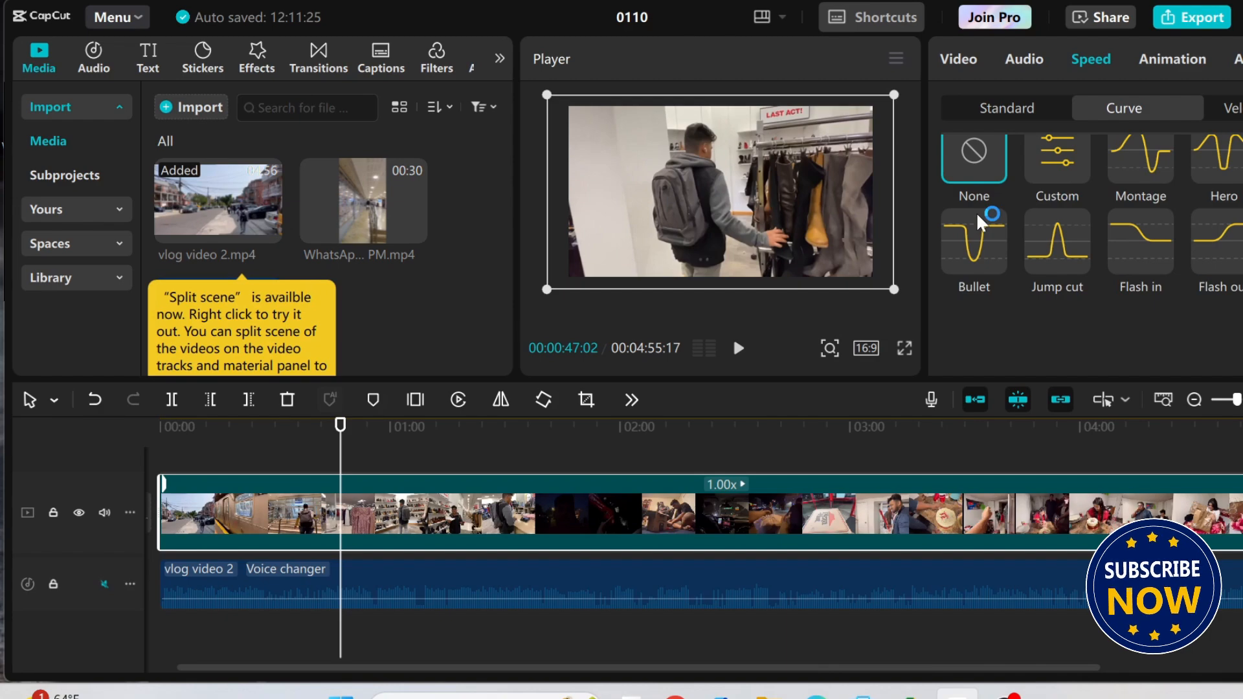
{"action": "scroll", "coordinate": [978, 213], "scroll_direction": "up", "scroll_amount": 1}
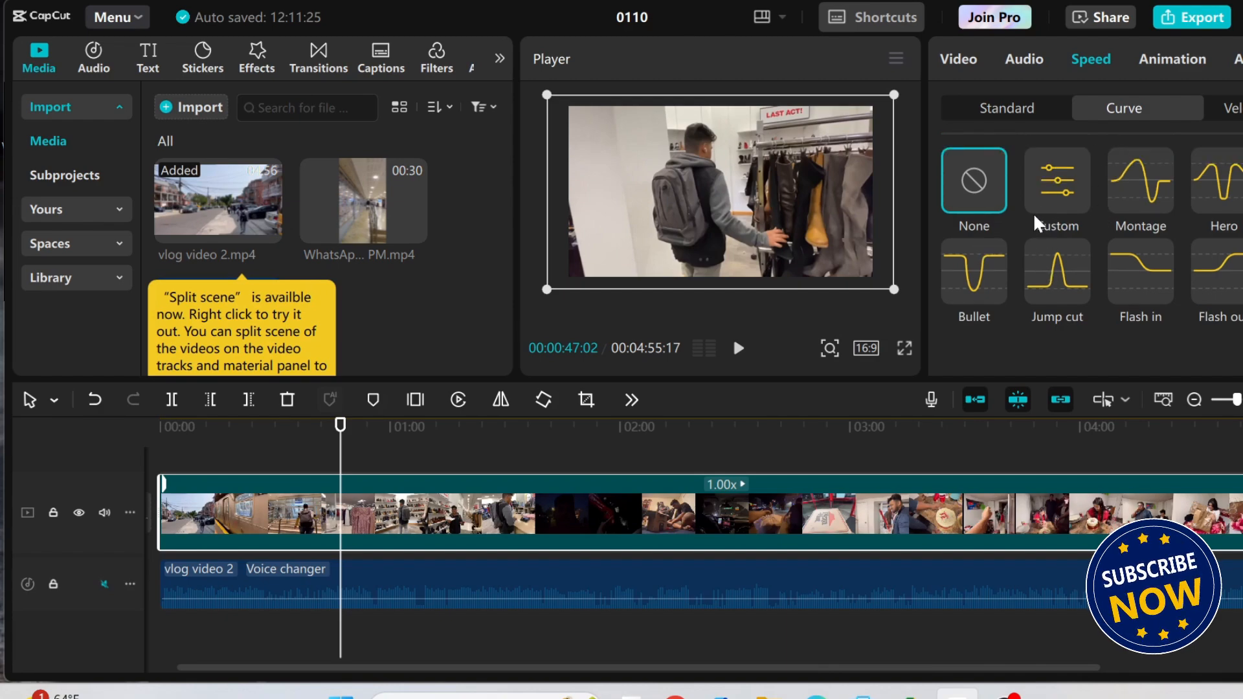
{"action": "left_click", "coordinate": [998, 263]}
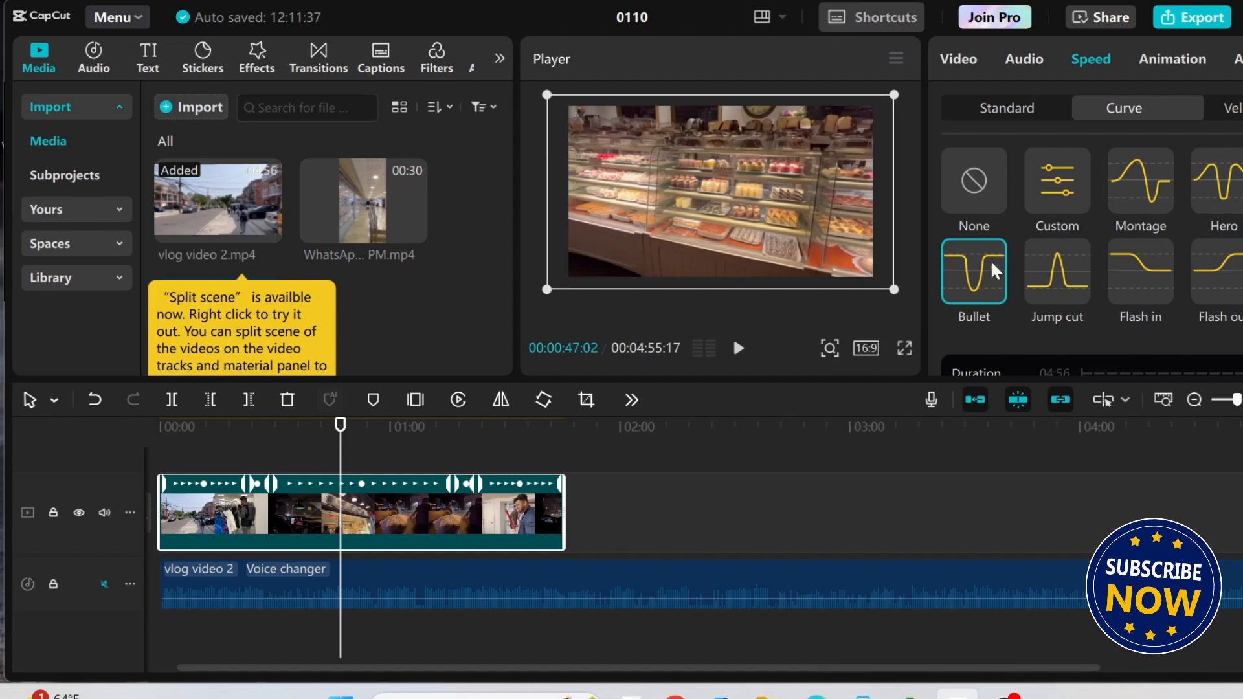
{"action": "left_click", "coordinate": [1141, 195]}
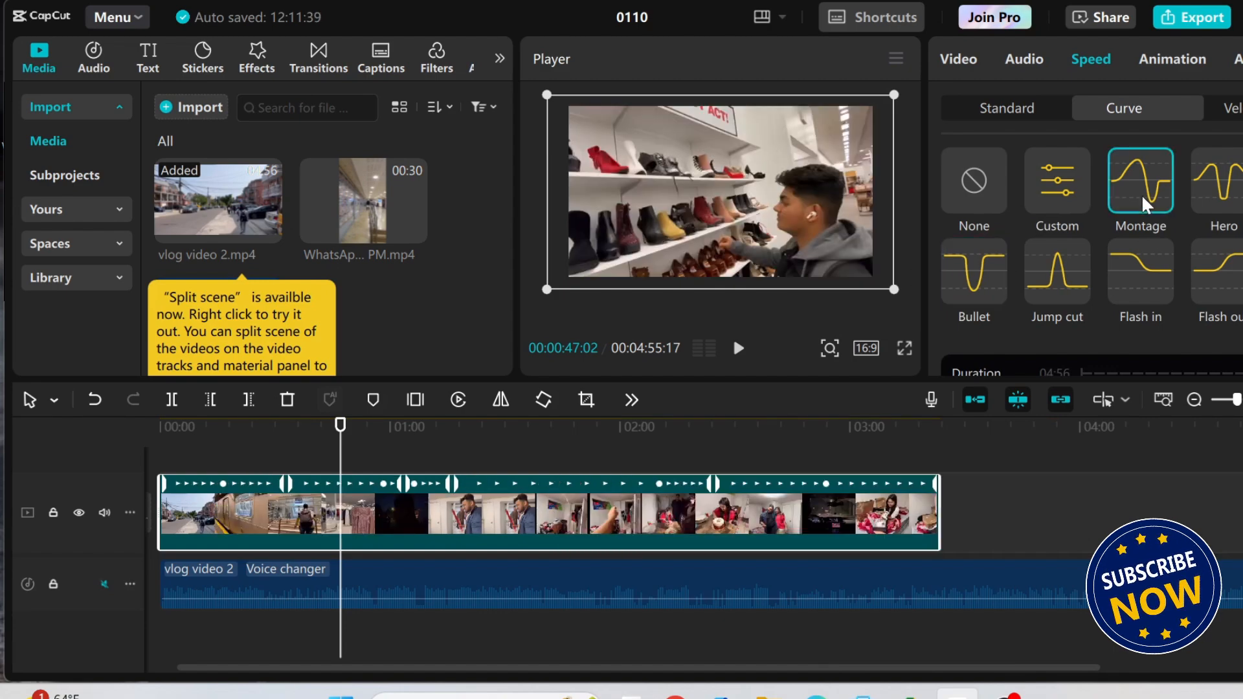
{"action": "left_click", "coordinate": [1234, 108]}
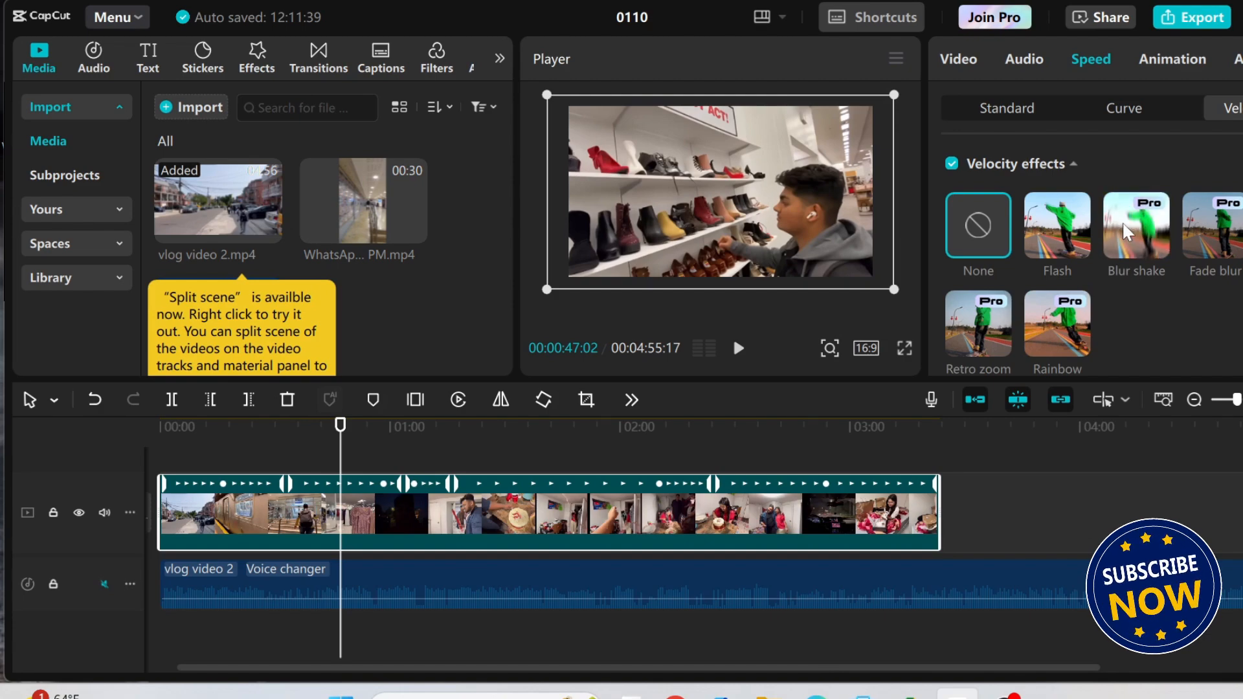
- Try the Swing Right, Shake 3 and a Pro magic-style entrance animation on the vlog video clip
{"action": "left_click", "coordinate": [1153, 58]}
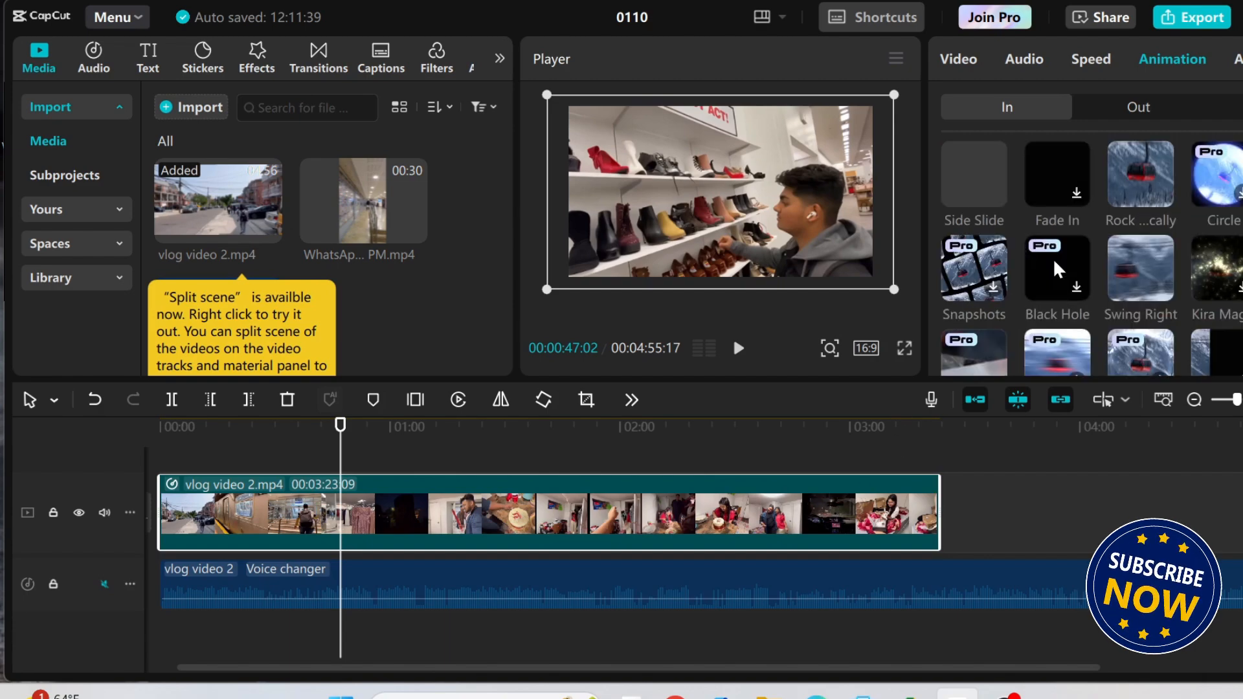
{"action": "left_click", "coordinate": [1159, 265]}
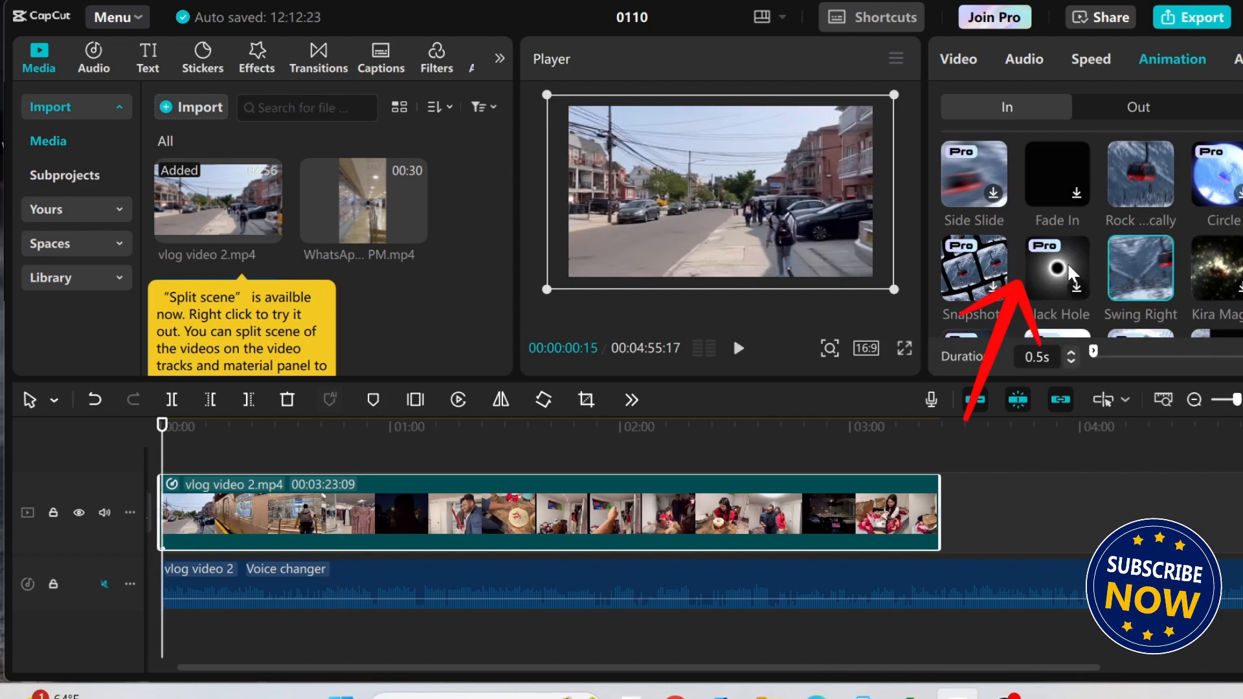
{"action": "scroll", "coordinate": [1067, 272], "scroll_direction": "down", "scroll_amount": 2}
{"action": "scroll", "coordinate": [1147, 259], "scroll_direction": "down", "scroll_amount": 2}
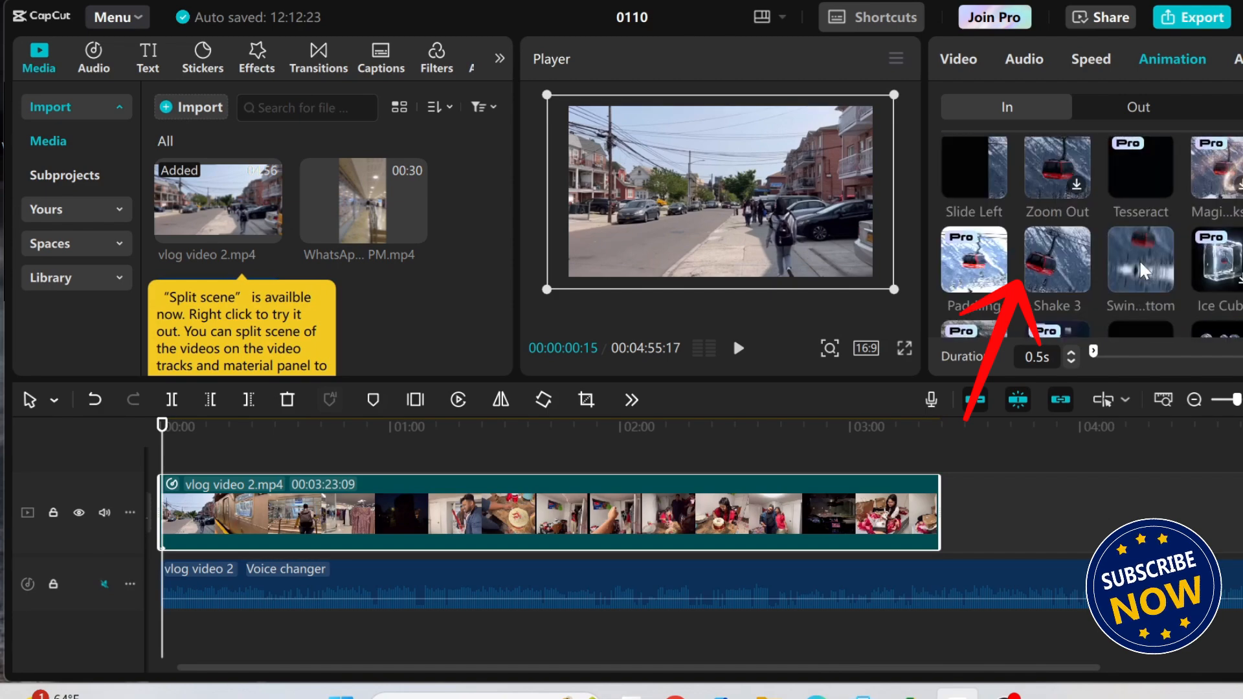
{"action": "left_click", "coordinate": [1067, 244]}
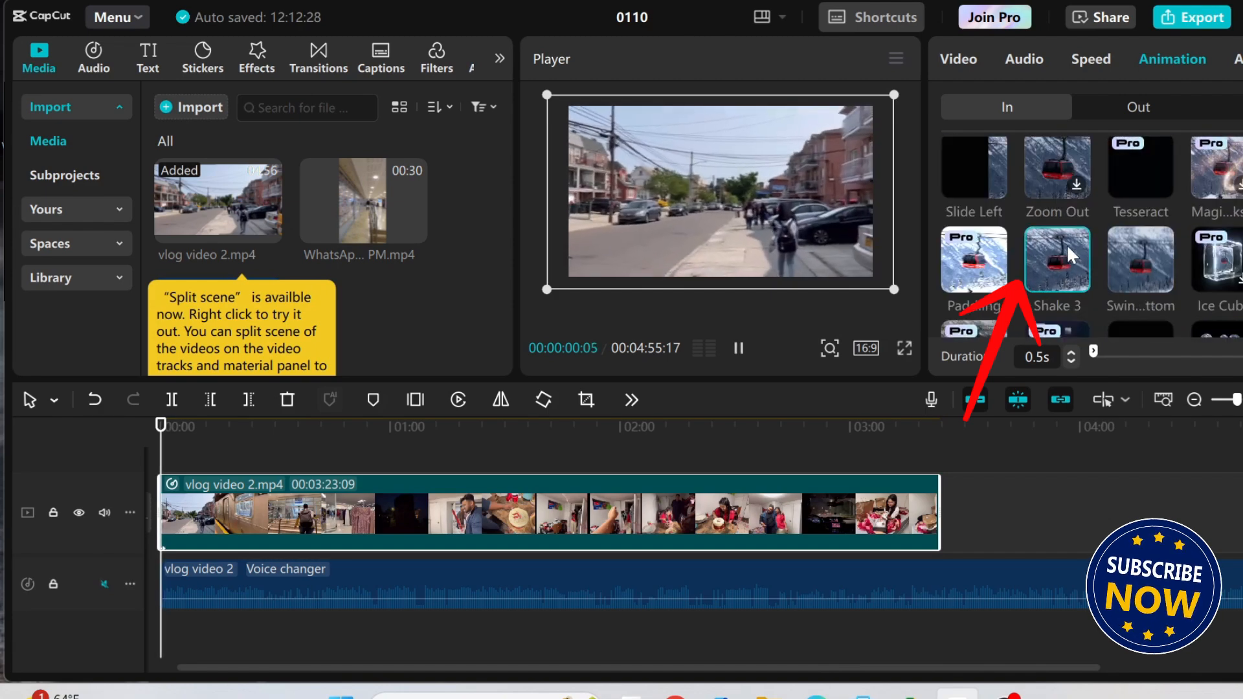
{"action": "scroll", "coordinate": [1066, 243], "scroll_direction": "down", "scroll_amount": 1}
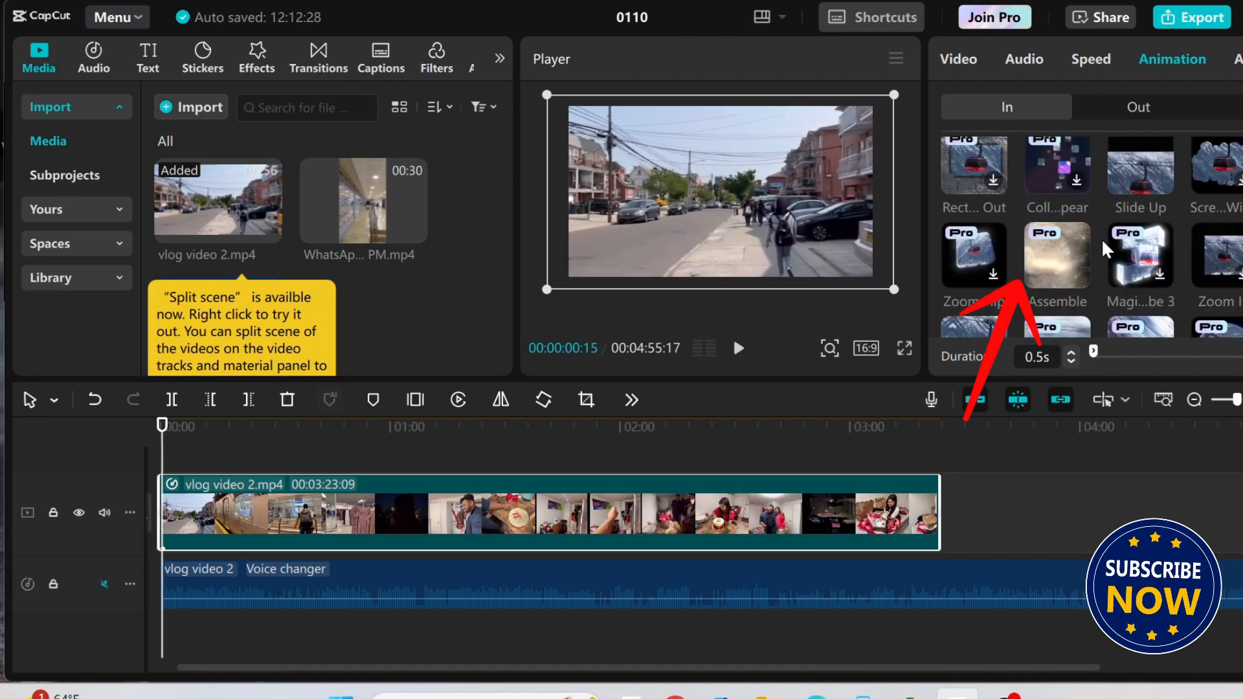
{"action": "scroll", "coordinate": [1102, 239], "scroll_direction": "up", "scroll_amount": 2}
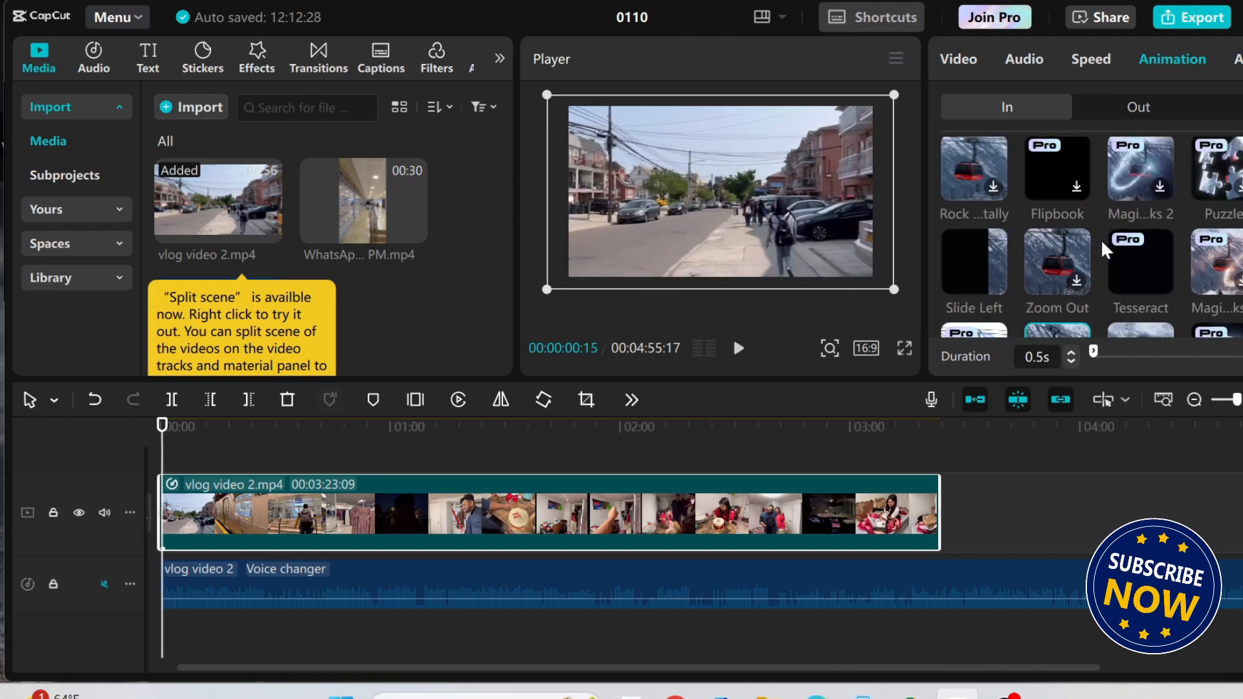
{"action": "left_click", "coordinate": [1221, 272]}
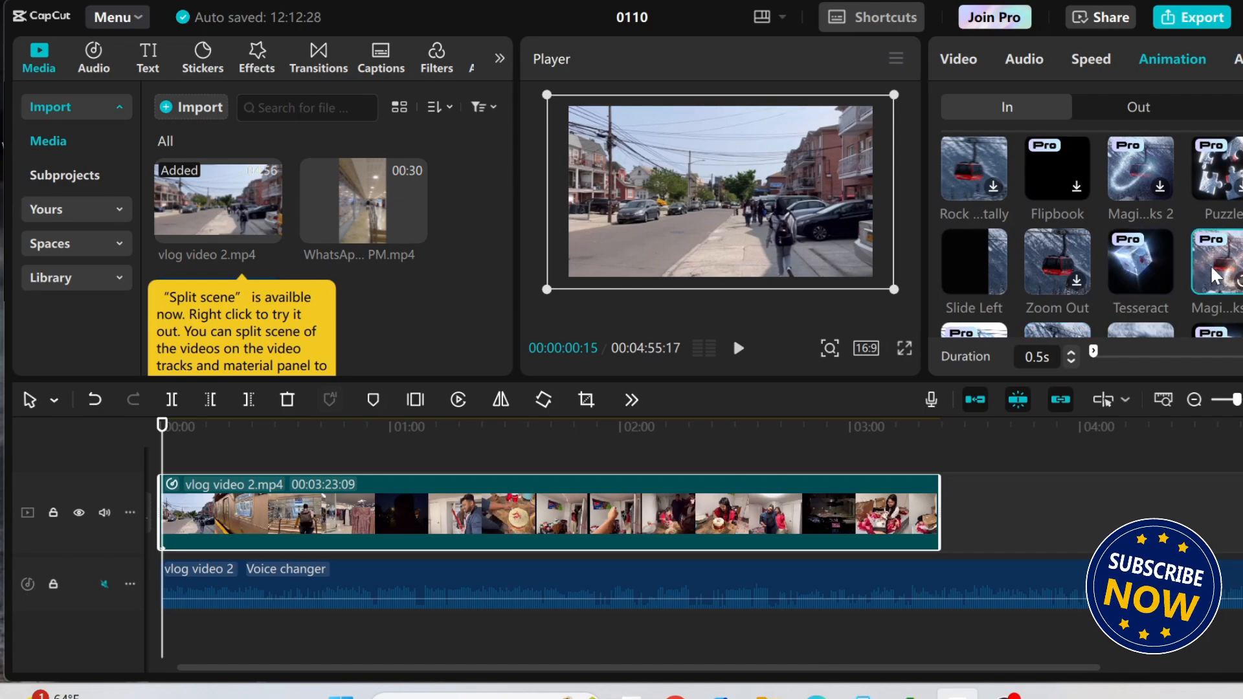
- Give the vlog video clip the Zoom 2 entrance animation and the Zoom In exit animation
{"action": "scroll", "coordinate": [1054, 268], "scroll_direction": "up", "scroll_amount": 3}
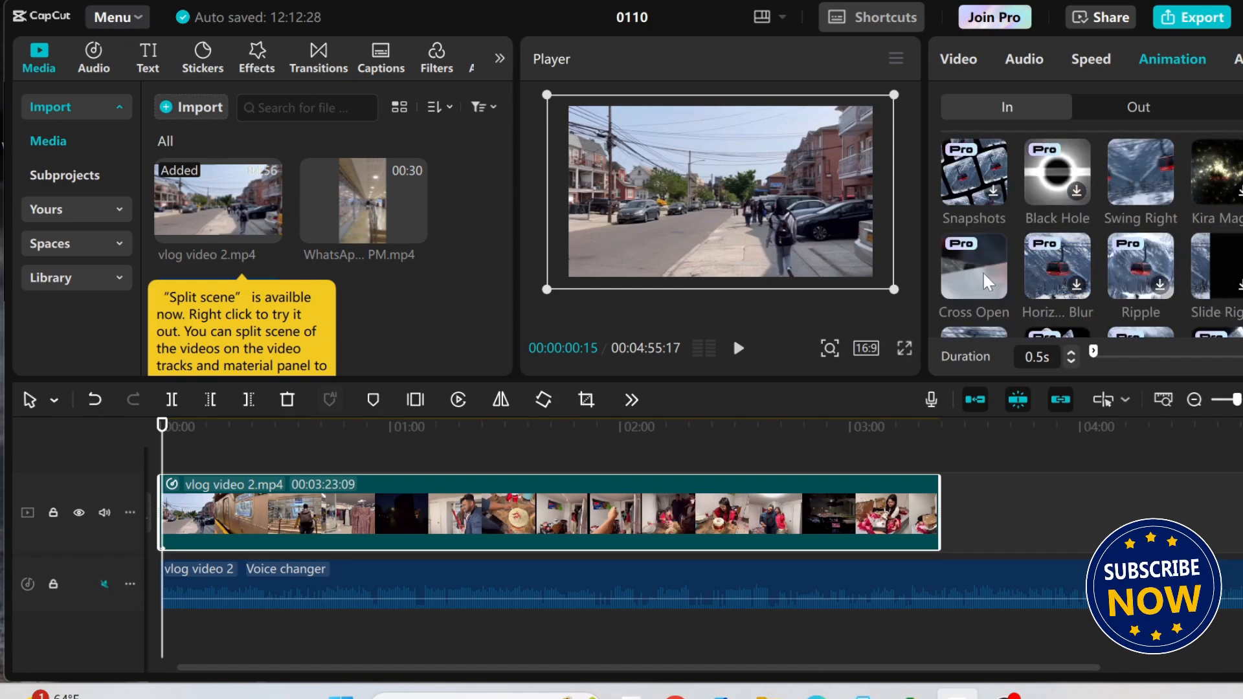
{"action": "scroll", "coordinate": [968, 271], "scroll_direction": "up", "scroll_amount": 1}
{"action": "scroll", "coordinate": [970, 272], "scroll_direction": "up", "scroll_amount": 2}
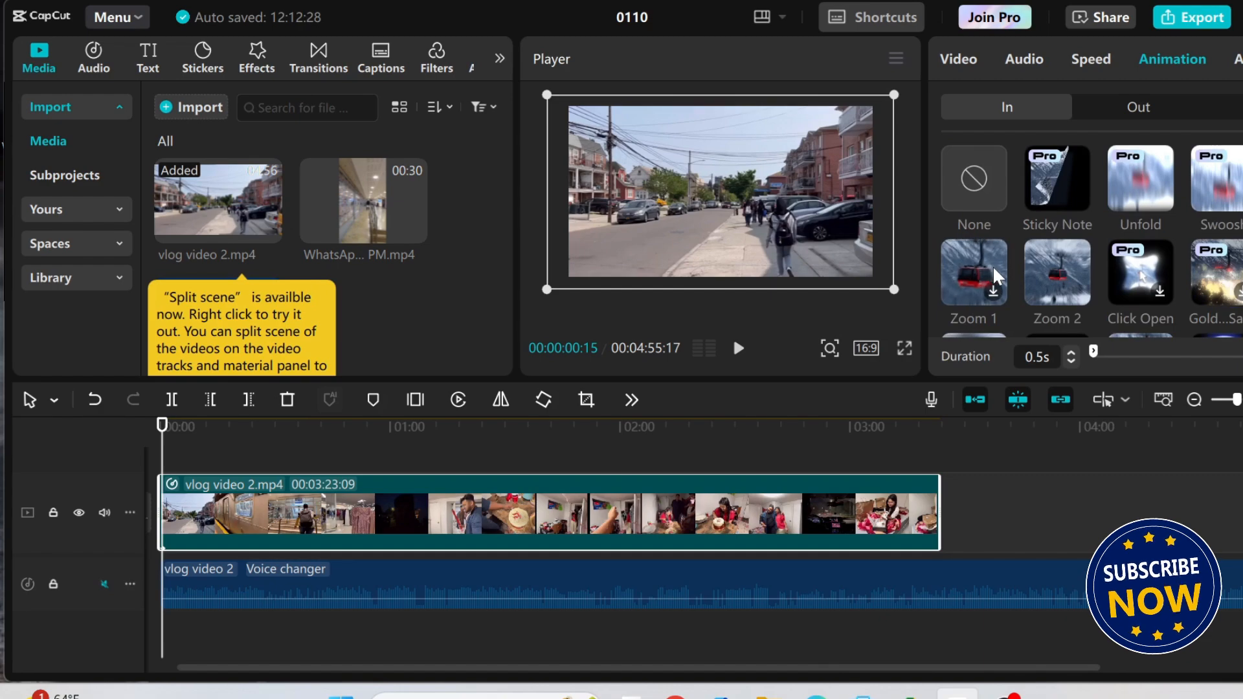
{"action": "left_click", "coordinate": [1078, 253]}
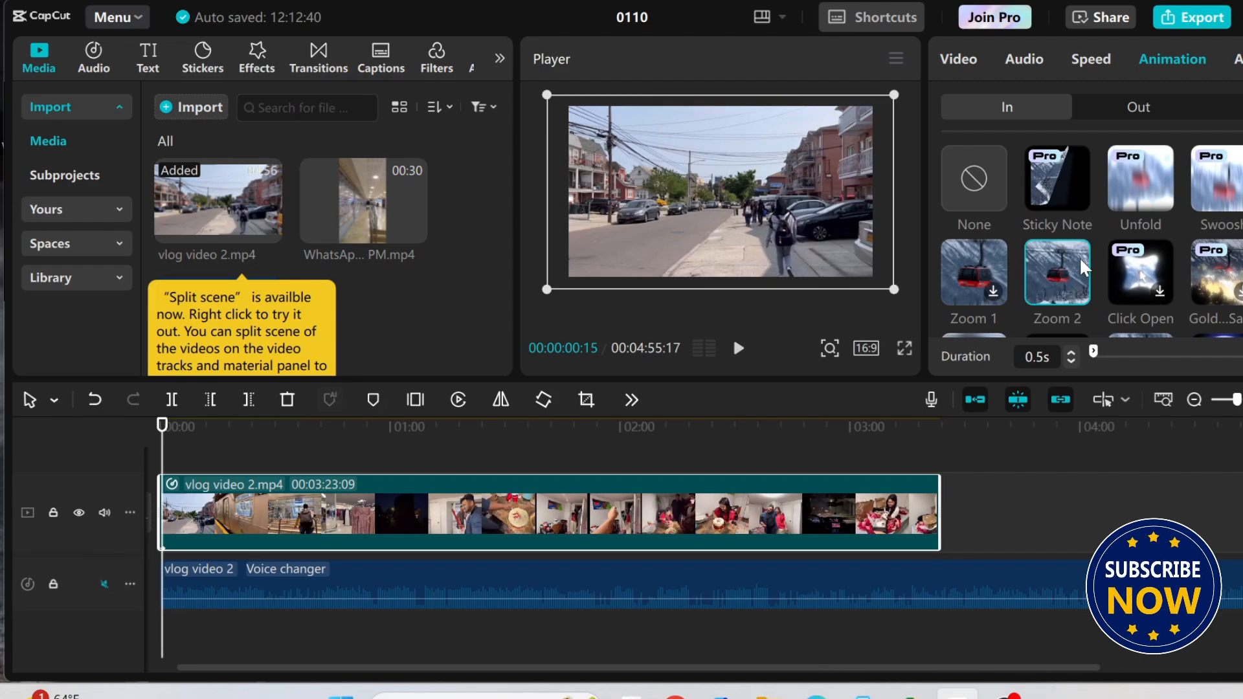
{"action": "scroll", "coordinate": [1081, 254], "scroll_direction": "down", "scroll_amount": 3}
{"action": "scroll", "coordinate": [1088, 233], "scroll_direction": "up", "scroll_amount": 3}
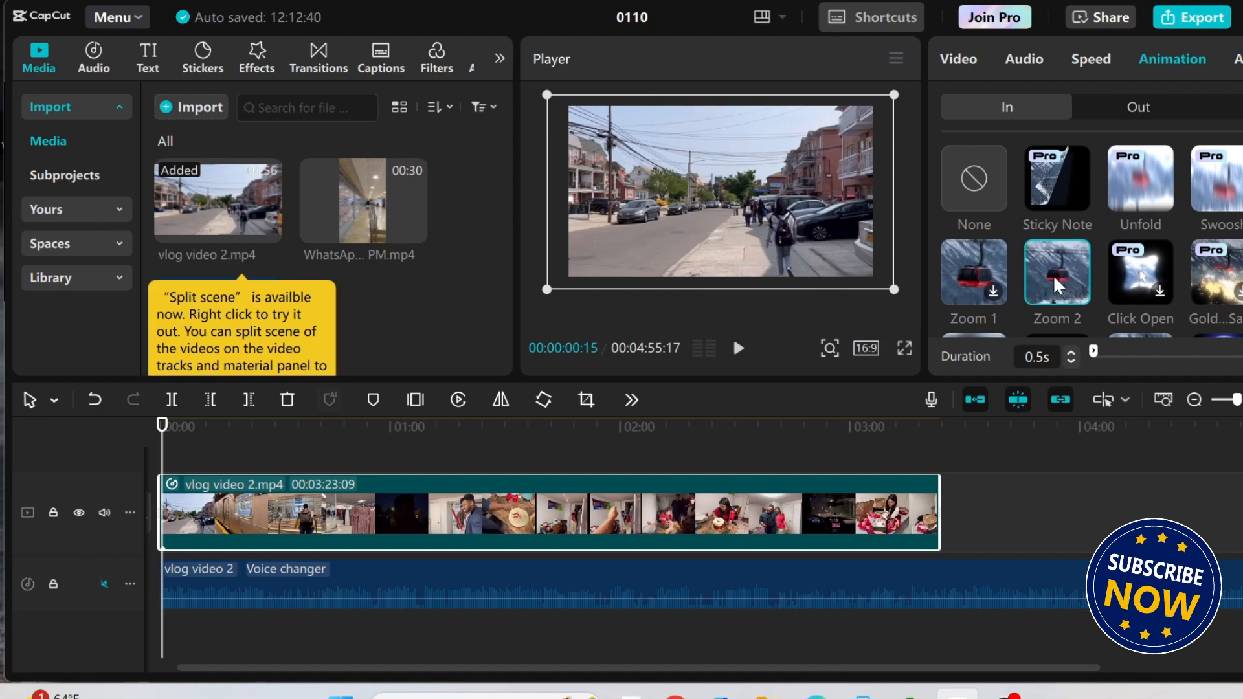
{"action": "left_click", "coordinate": [1171, 109]}
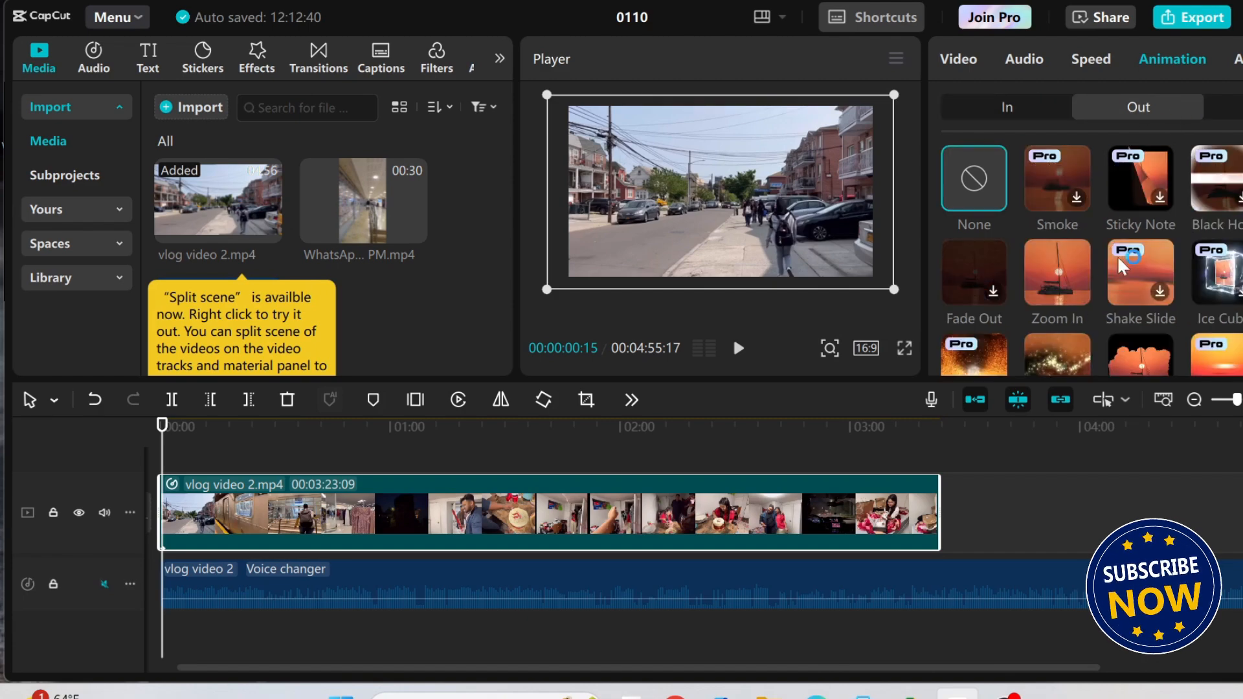
{"action": "left_click", "coordinate": [1059, 285]}
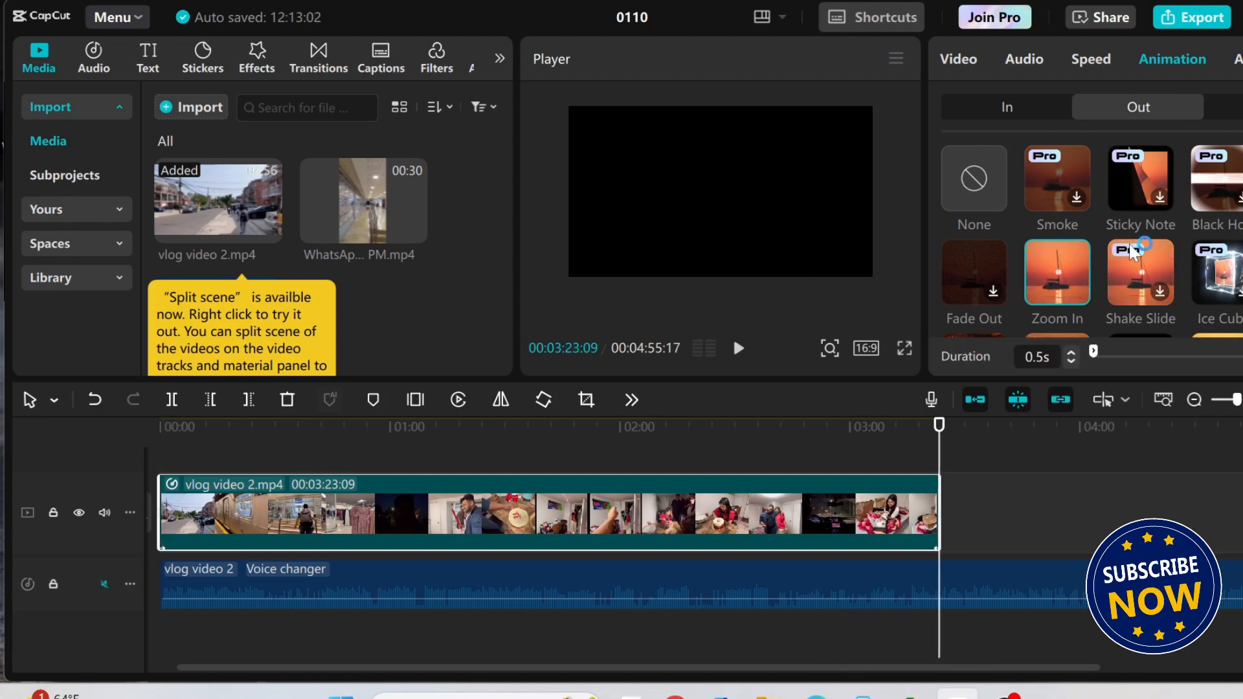
- Try the Zoom 2 and Zoom 1 combo animations on the vlog video clip, and apply Pendulum 1
{"action": "left_click", "coordinate": [1224, 106]}
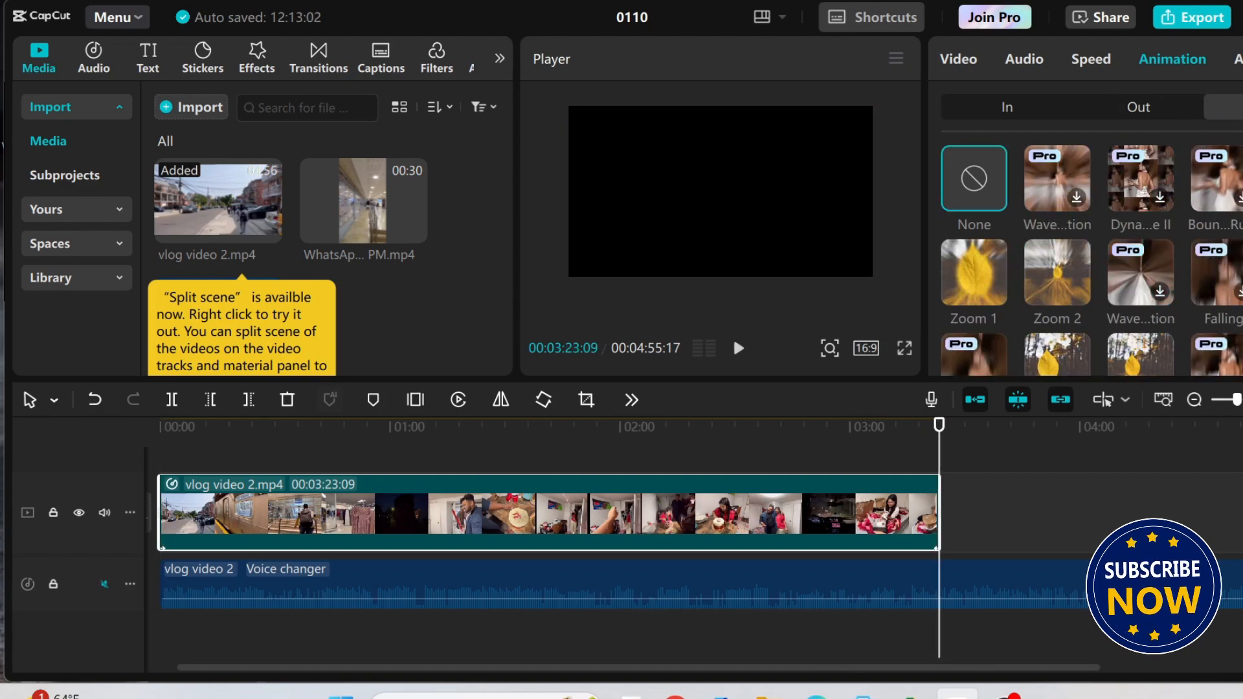
{"action": "left_click", "coordinate": [1033, 263]}
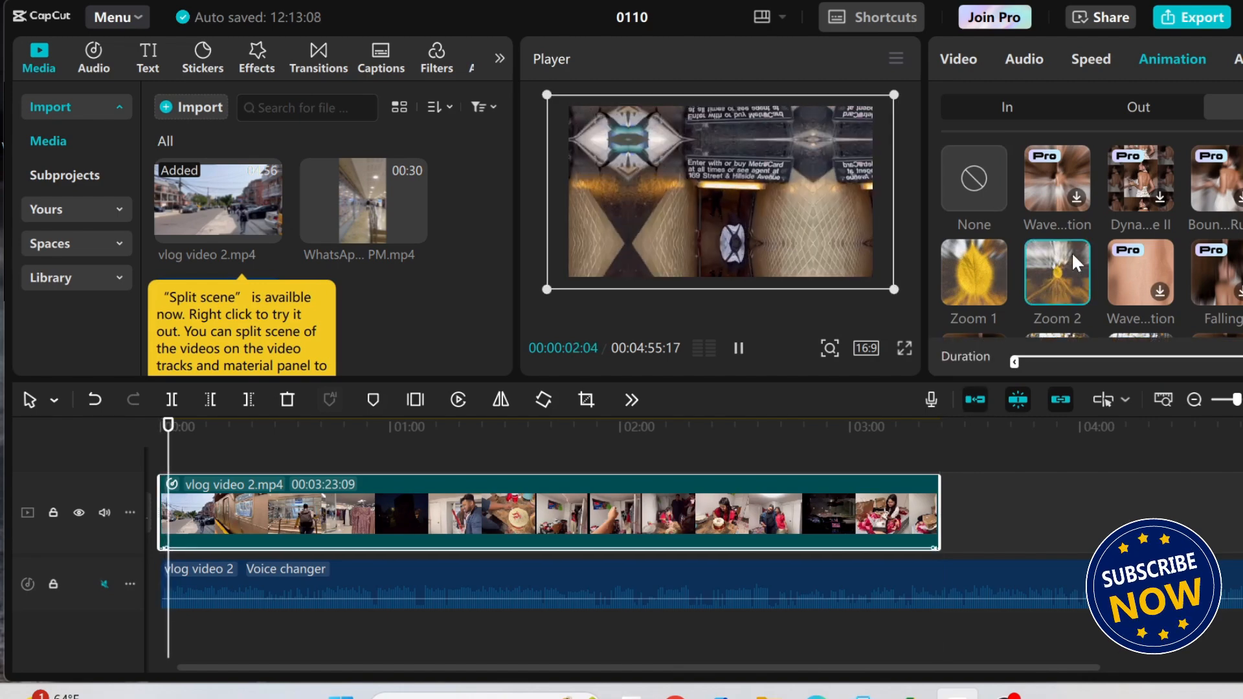
{"action": "left_click", "coordinate": [981, 271]}
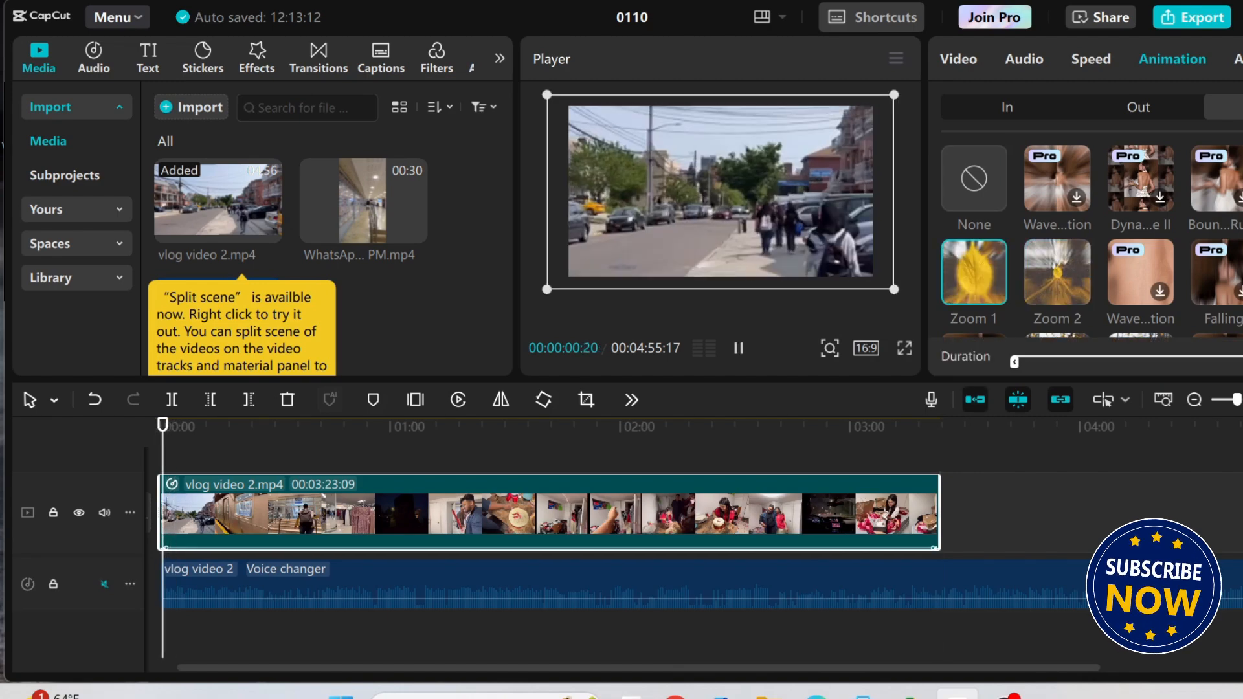
{"action": "scroll", "coordinate": [1109, 251], "scroll_direction": "down", "scroll_amount": 1}
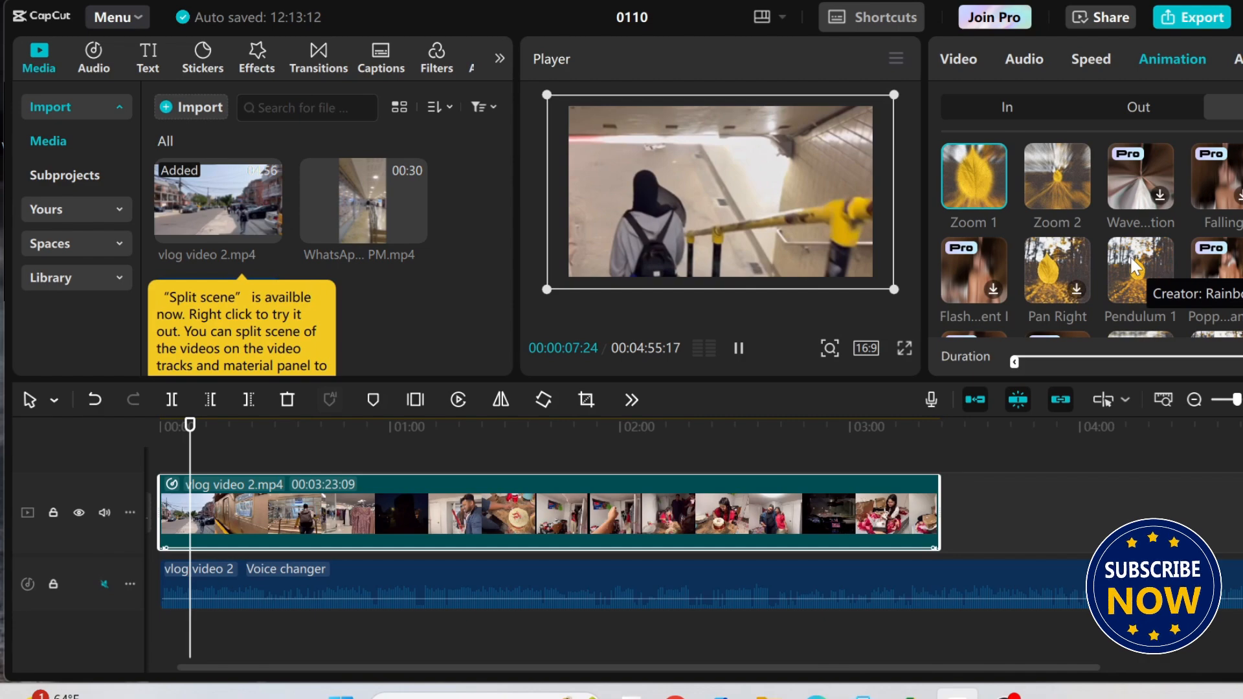
{"action": "left_click", "coordinate": [1135, 265]}
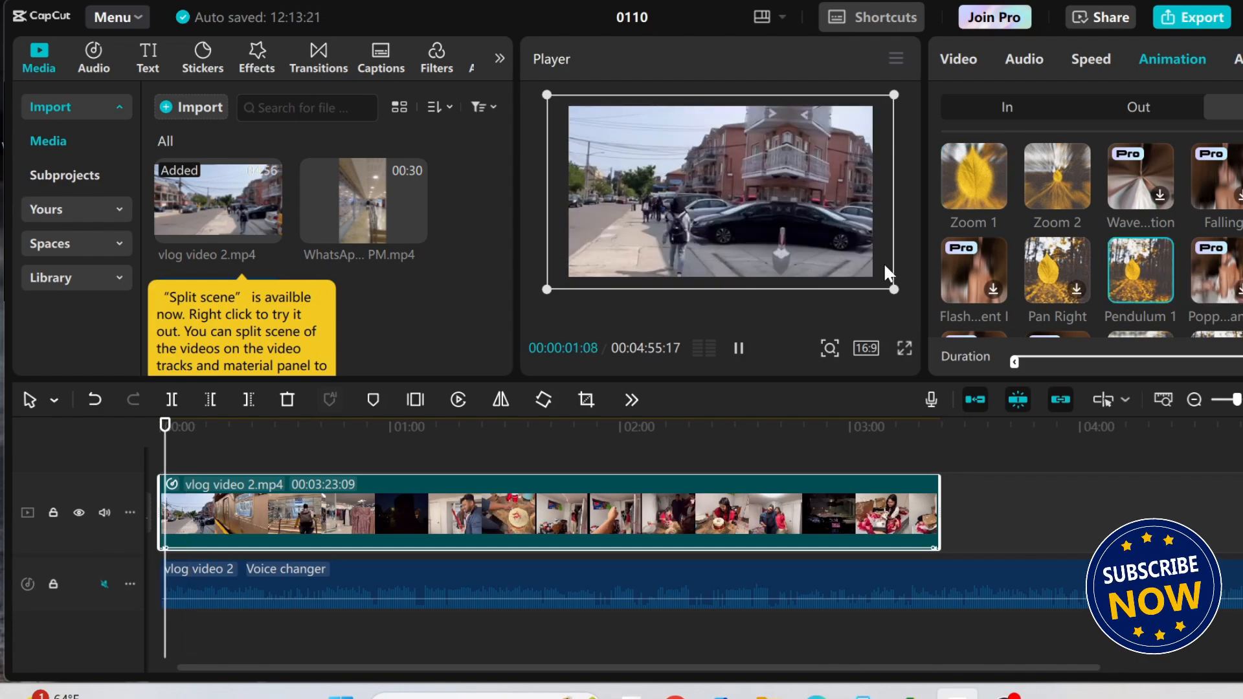
{"action": "scroll", "coordinate": [1122, 269], "scroll_direction": "down", "scroll_amount": 2}
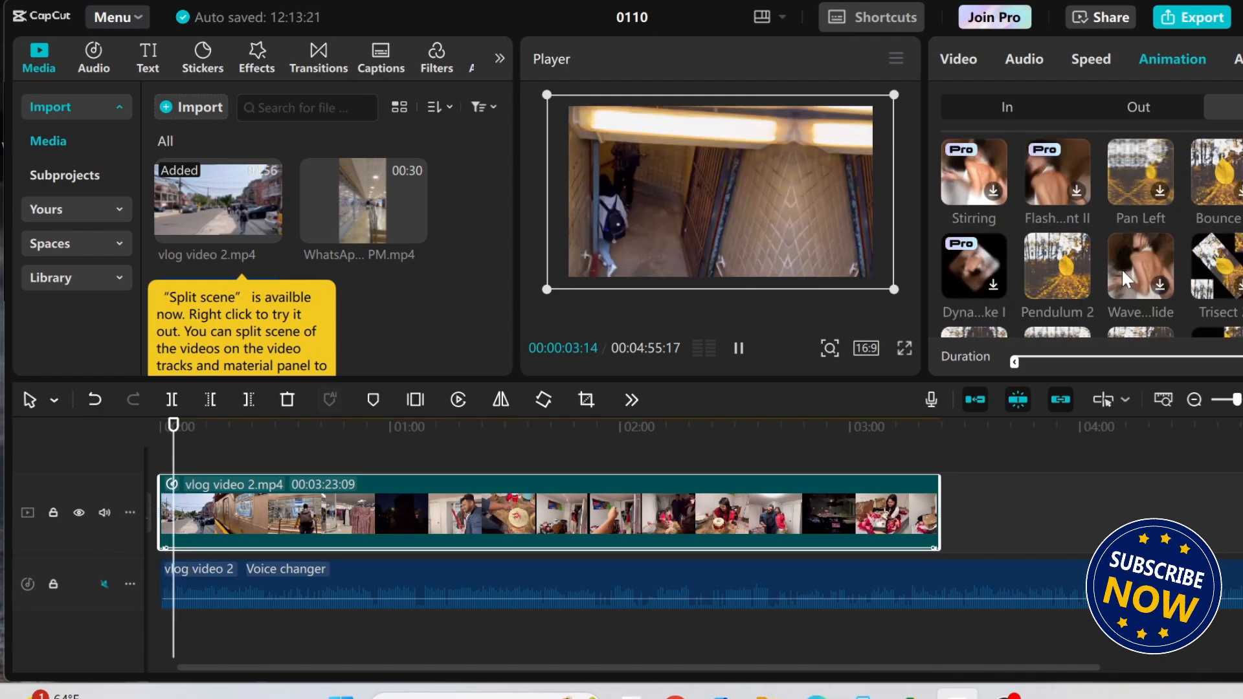
{"action": "scroll", "coordinate": [1121, 268], "scroll_direction": "up", "scroll_amount": 5}
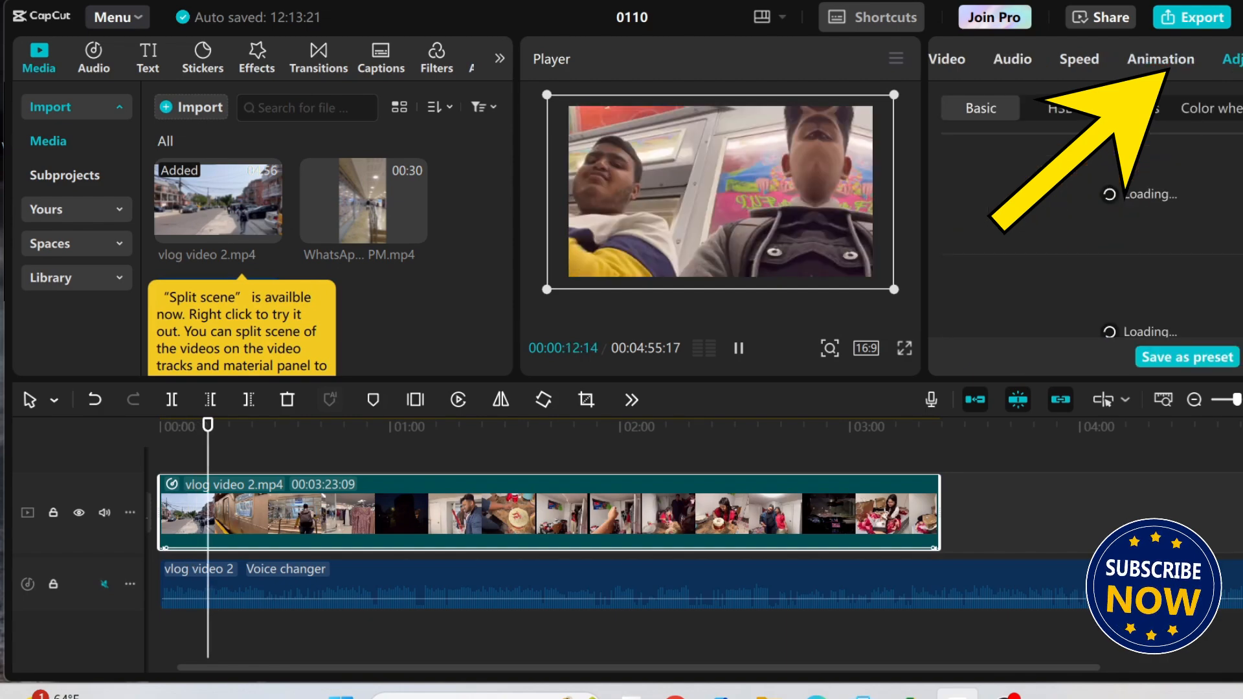
- In the clip's HSL adjustment, shift the red hue toward orange, strongly raise the green saturation, and shift the green hue toward yellow
{"action": "left_click", "coordinate": [1054, 109]}
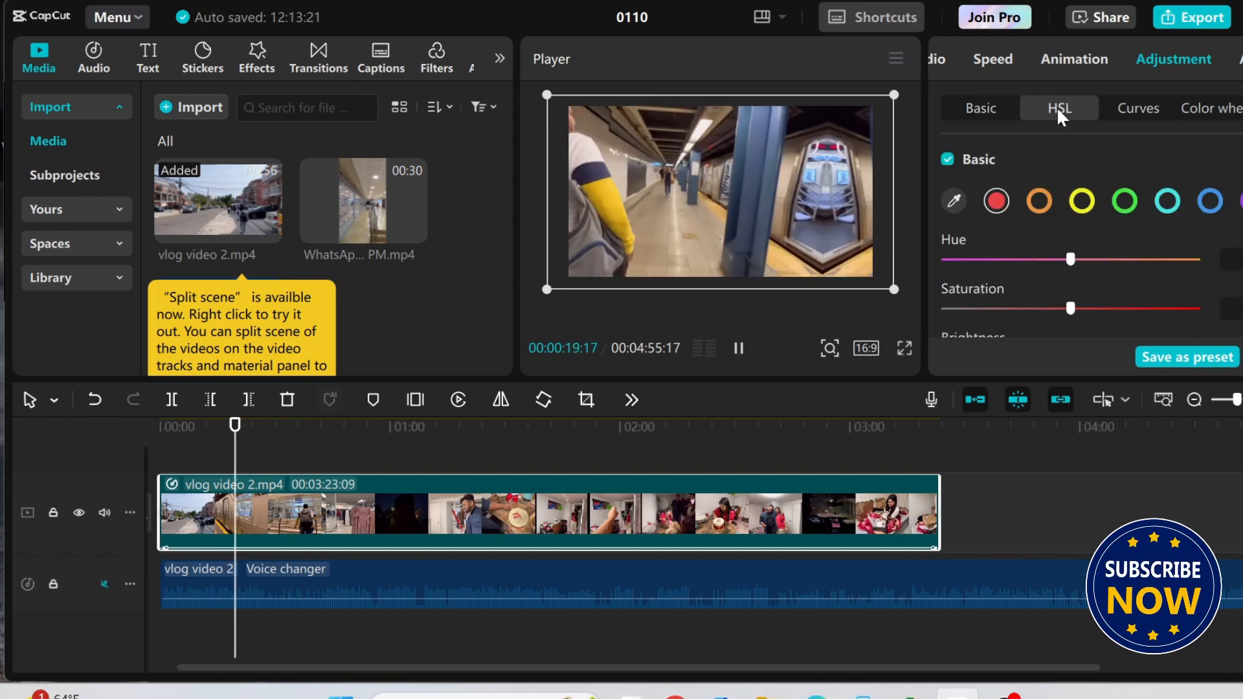
{"action": "left_click_drag", "start_coordinate": [1071, 259], "coordinate": [1136, 259]}
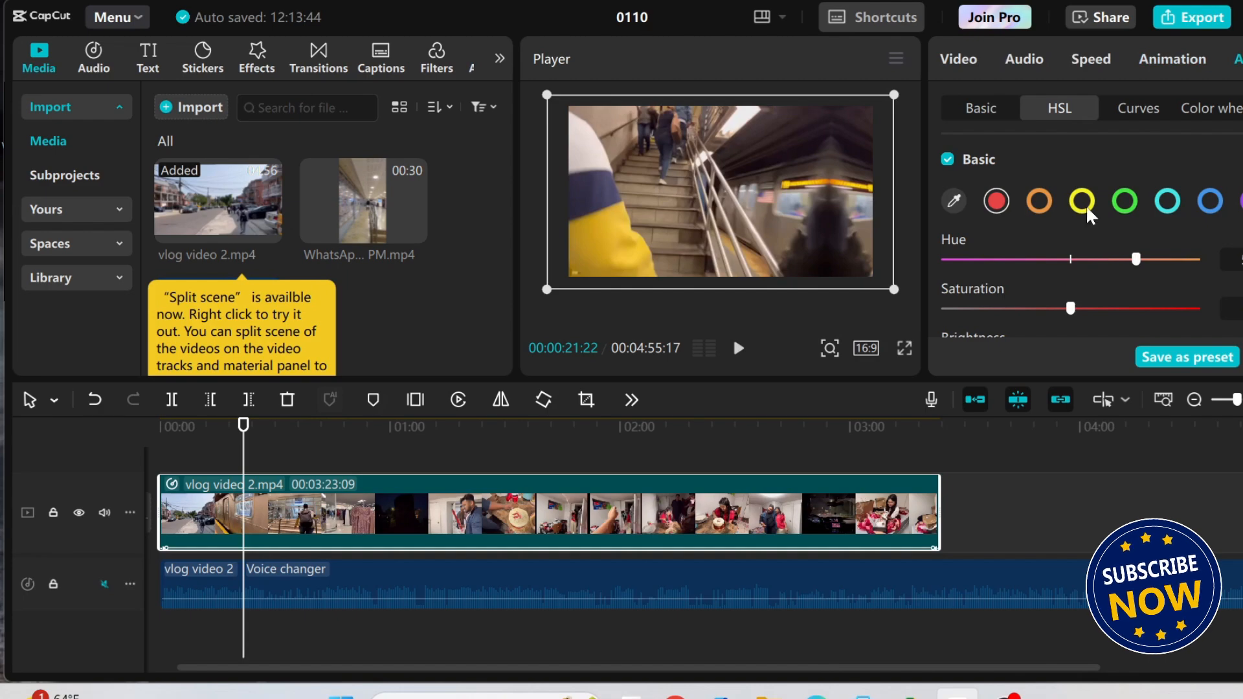
{"action": "left_click", "coordinate": [1123, 201]}
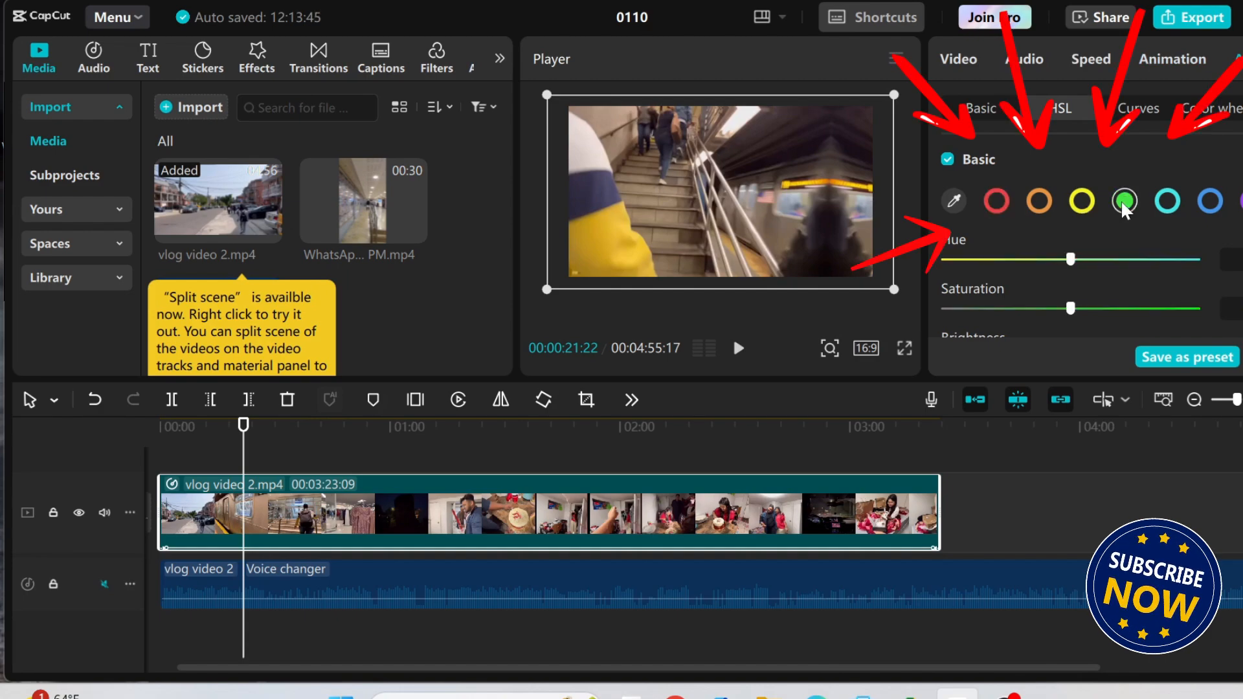
{"action": "left_click_drag", "start_coordinate": [1071, 308], "coordinate": [1167, 309]}
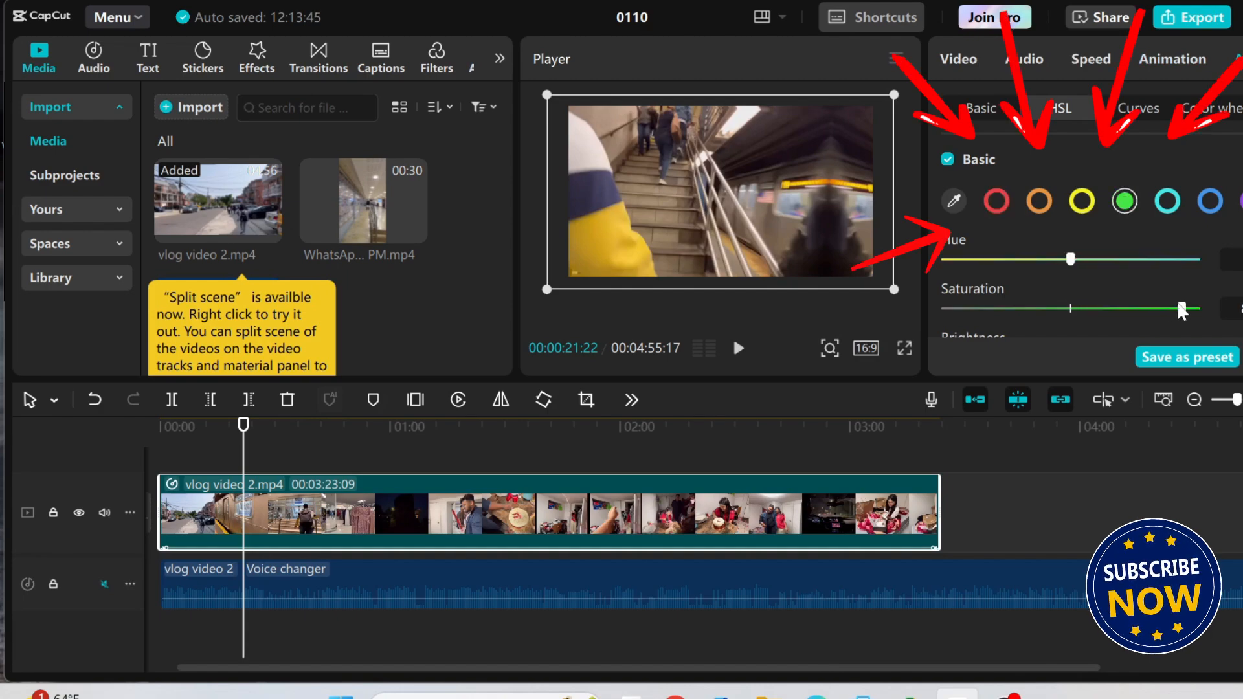
{"action": "left_click_drag", "start_coordinate": [1073, 259], "coordinate": [975, 259]}
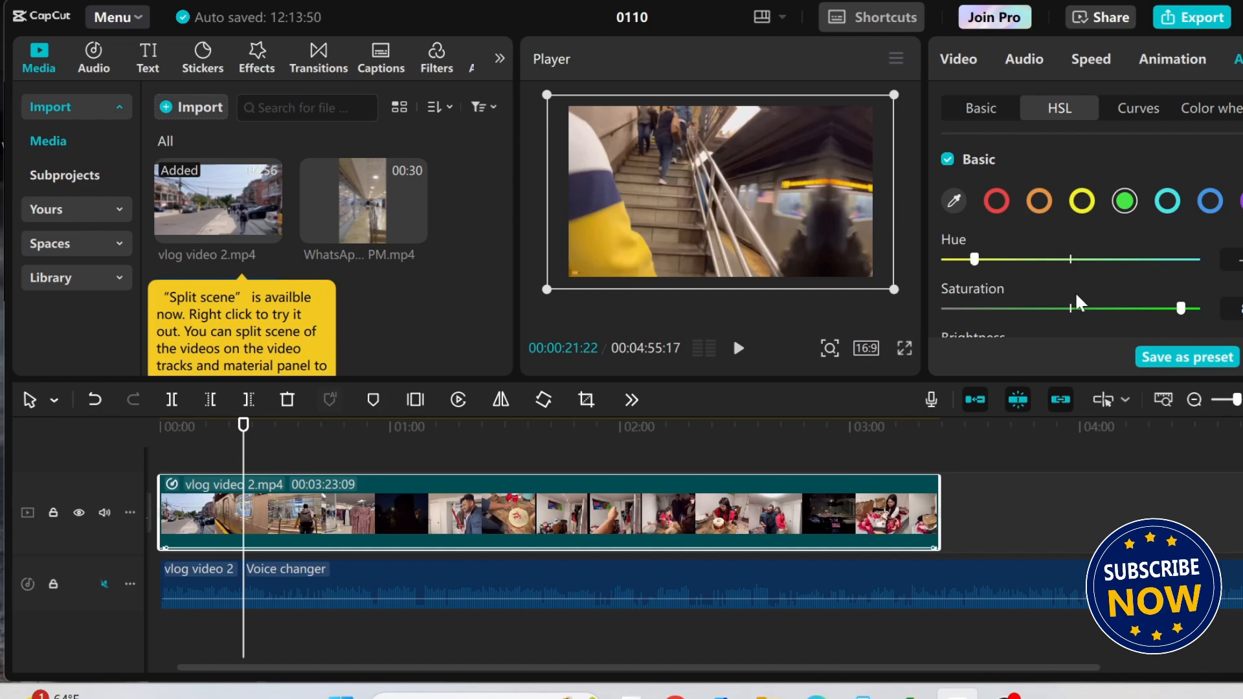
{"action": "scroll", "coordinate": [1060, 284], "scroll_direction": "down", "scroll_amount": 2}
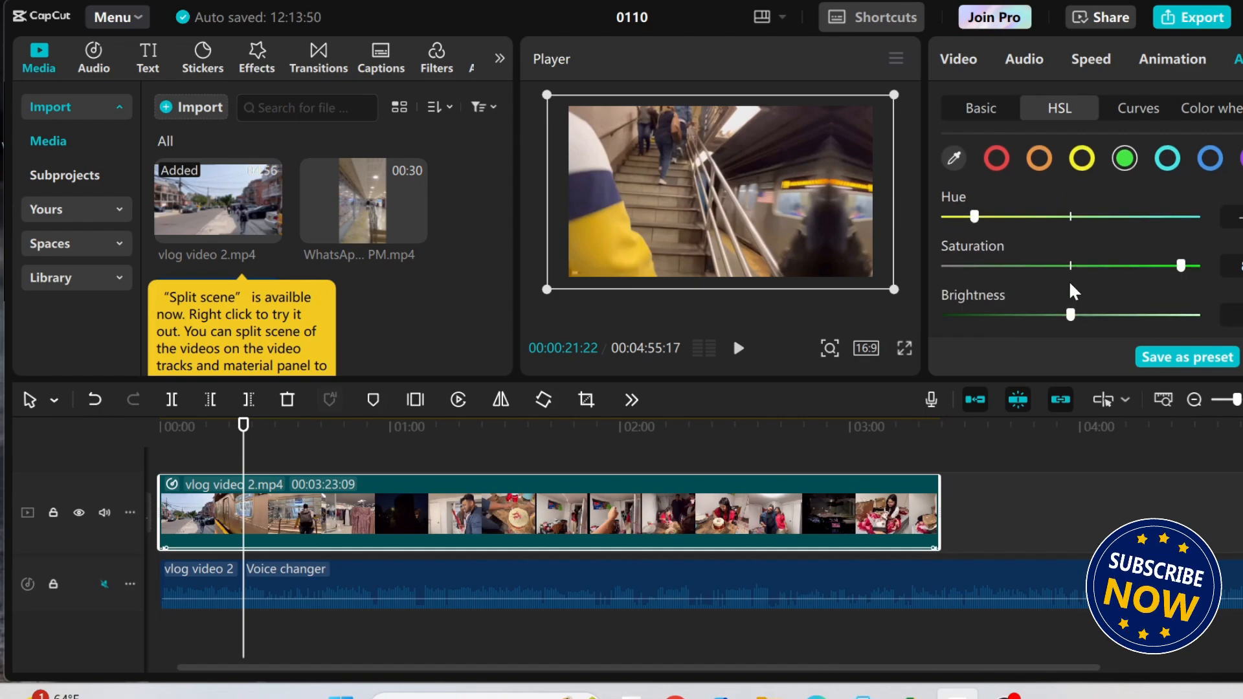
{"action": "scroll", "coordinate": [1070, 292], "scroll_direction": "up", "scroll_amount": 2}
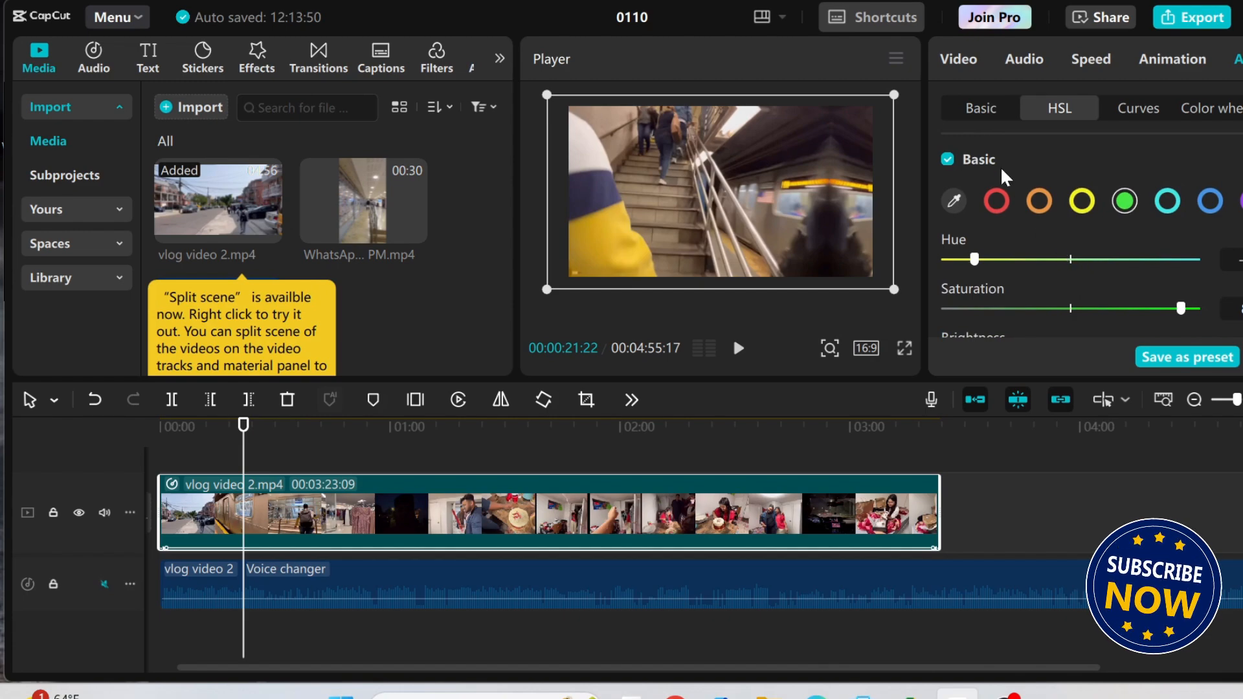
- Look through the clip's basic adjustments and try the color temperature, leaving it neutral
{"action": "left_click", "coordinate": [993, 100]}
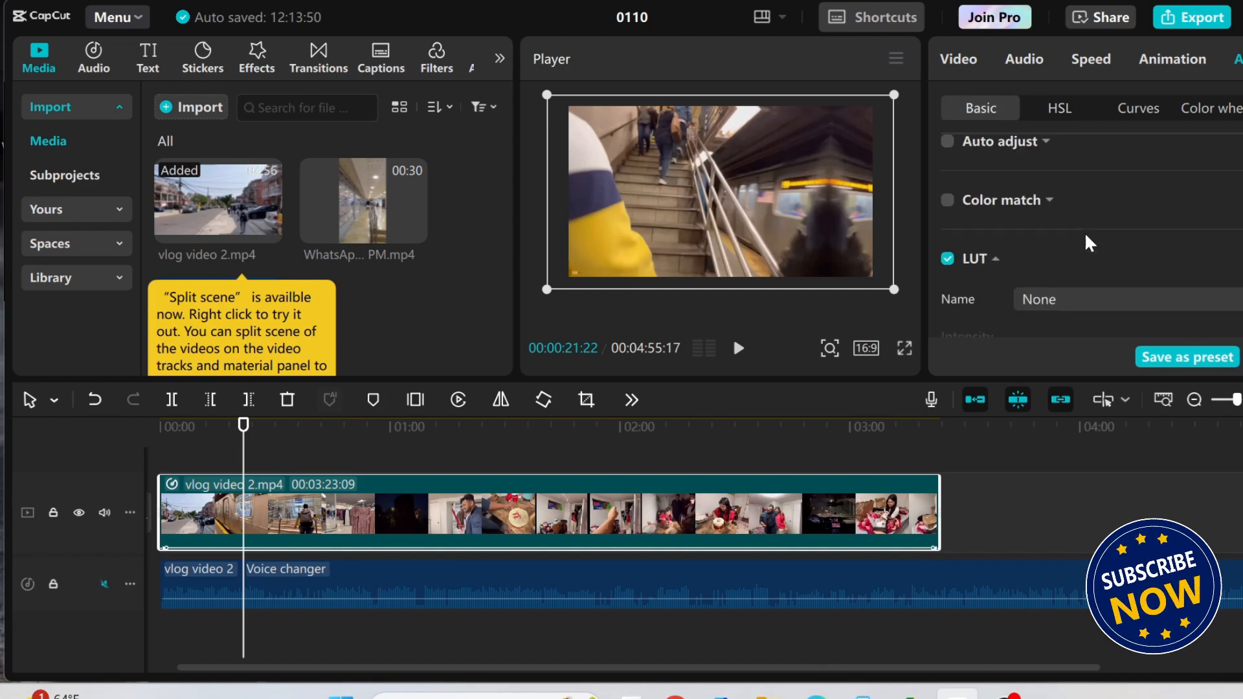
{"action": "scroll", "coordinate": [1087, 236], "scroll_direction": "down", "scroll_amount": 5}
{"action": "scroll", "coordinate": [1085, 232], "scroll_direction": "down", "scroll_amount": 2}
{"action": "scroll", "coordinate": [1083, 242], "scroll_direction": "up", "scroll_amount": 5}
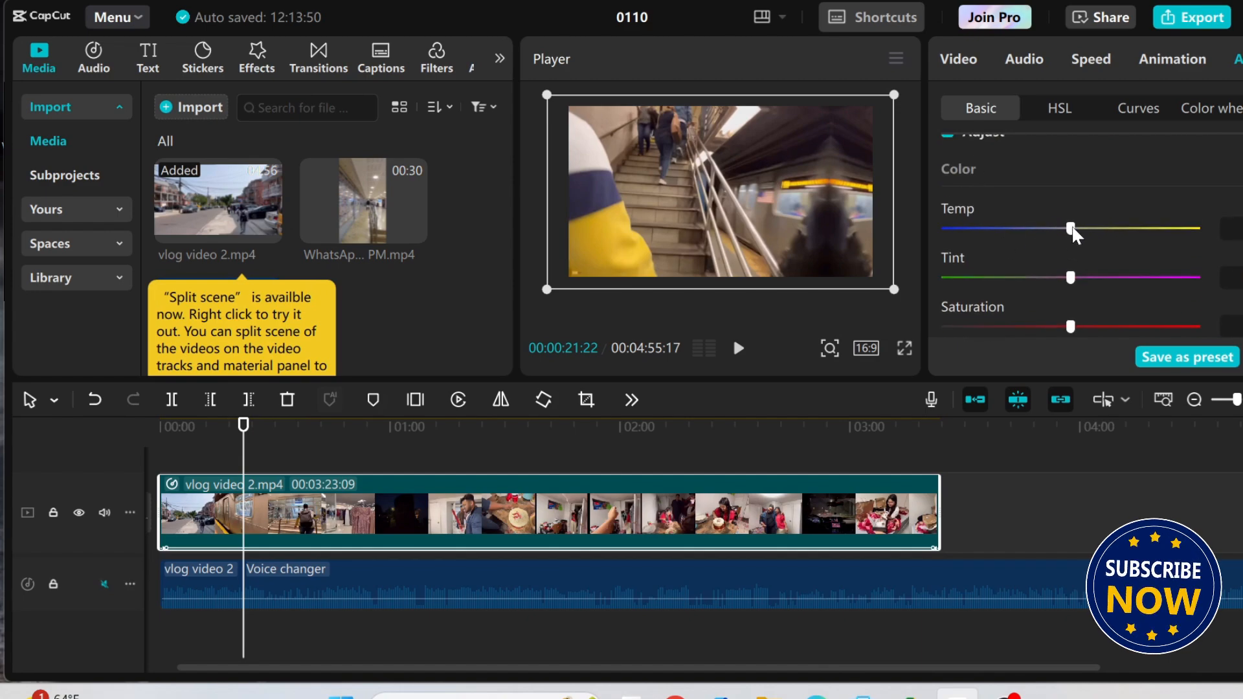
{"action": "mouse_move", "coordinate": [1071, 229]}
{"action": "left_mouse_down"}
{"action": "mouse_move", "coordinate": [1108, 229]}
{"action": "mouse_move", "coordinate": [1063, 248]}
{"action": "left_mouse_up"}
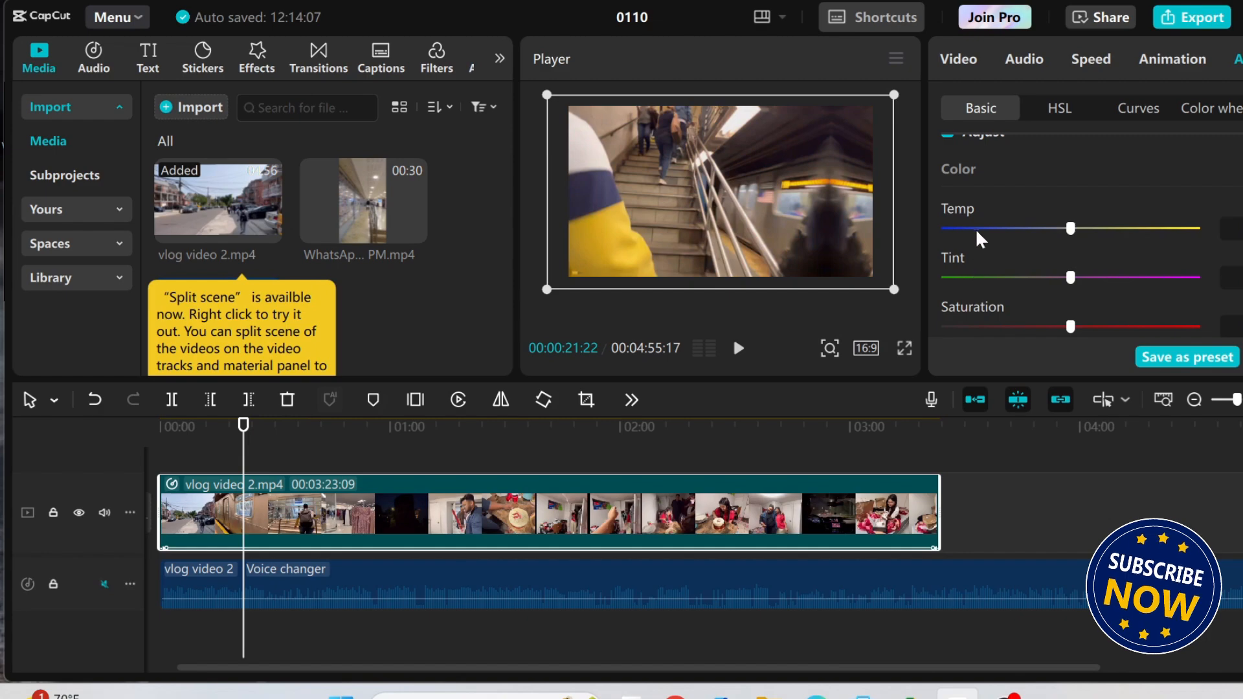
- In the clip's basic adjustments, strongly raise the contrast, increase the exposure slightly, and raise the saturation by about half
{"action": "scroll", "coordinate": [981, 226], "scroll_direction": "down", "scroll_amount": 2}
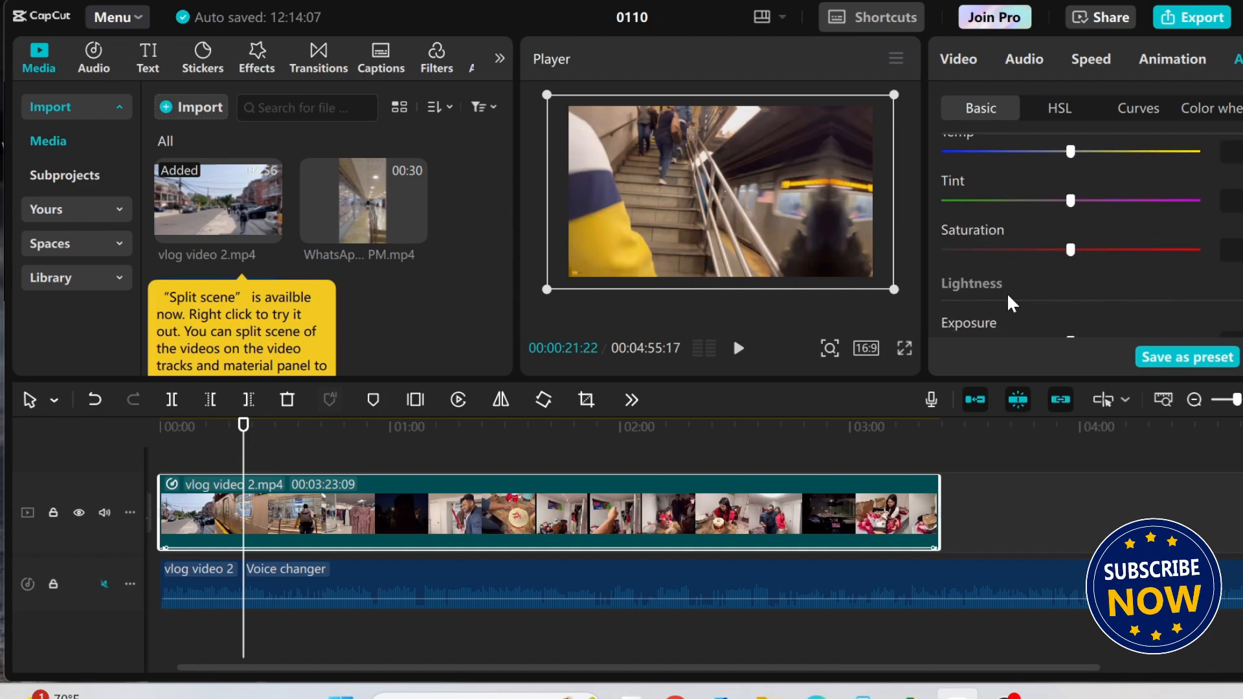
{"action": "scroll", "coordinate": [1007, 293], "scroll_direction": "down", "scroll_amount": 2}
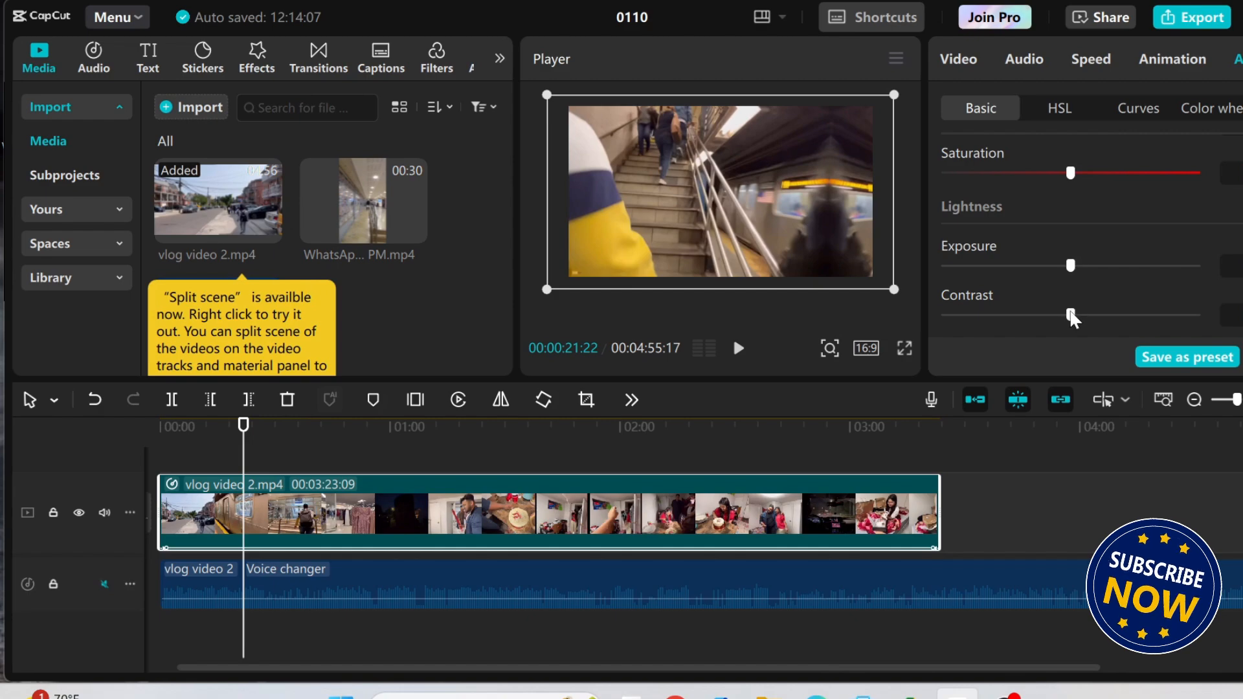
{"action": "left_click_drag", "start_coordinate": [1072, 317], "coordinate": [1161, 318]}
{"action": "mouse_move", "coordinate": [1070, 265]}
{"action": "left_mouse_down"}
{"action": "mouse_move", "coordinate": [1173, 264]}
{"action": "mouse_move", "coordinate": [1078, 269]}
{"action": "left_mouse_up"}
{"action": "left_click_drag", "start_coordinate": [1065, 170], "coordinate": [1137, 165]}
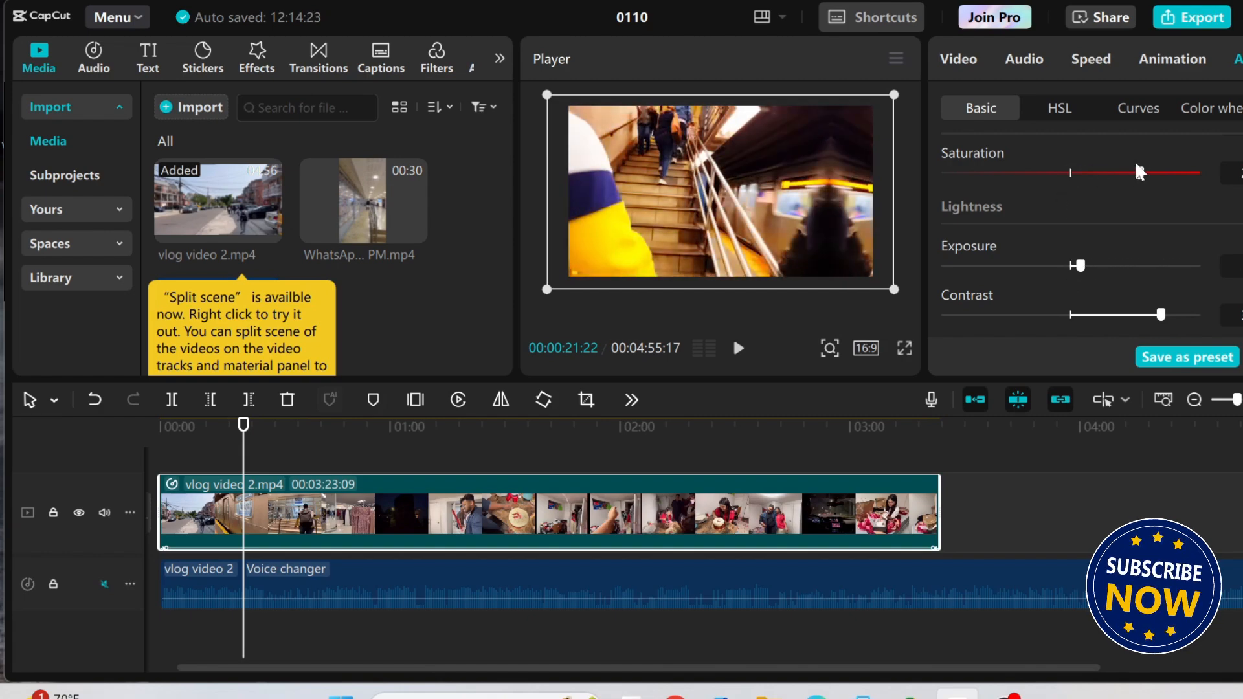
- Apply a slight Sharpen effect to the vlog video clip and look over the remaining effect adjustments
{"action": "scroll", "coordinate": [1138, 209], "scroll_direction": "down", "scroll_amount": 5}
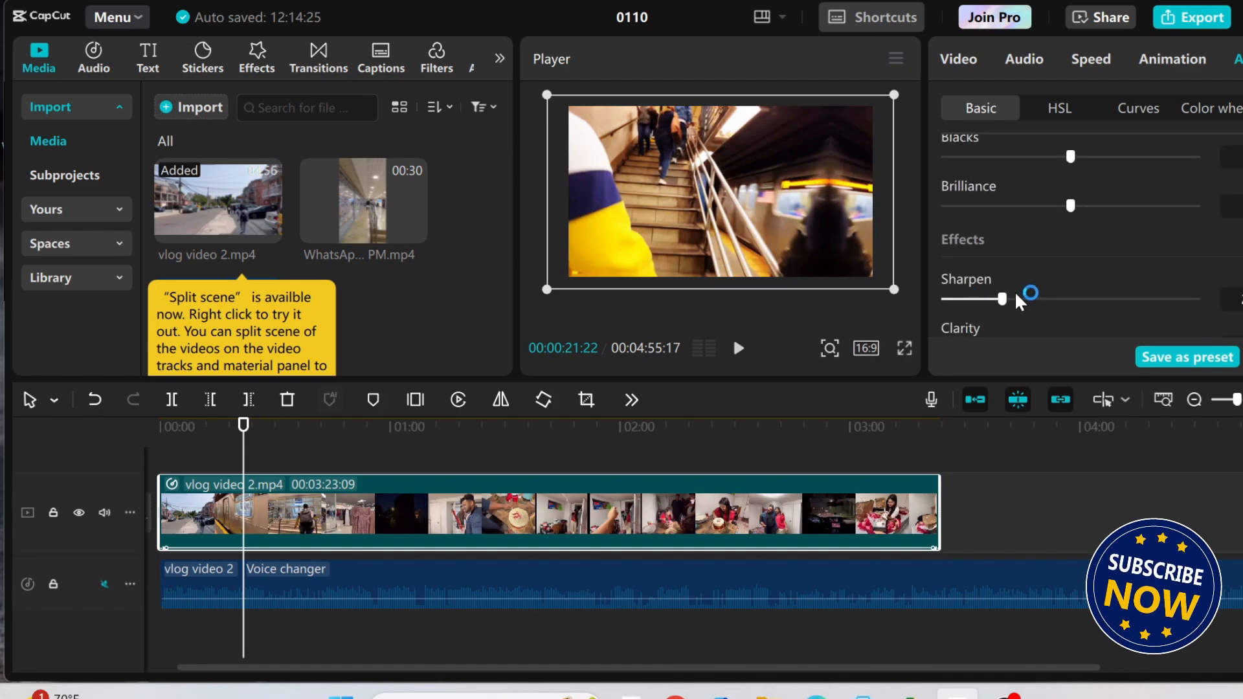
{"action": "left_click_drag", "start_coordinate": [1020, 300], "coordinate": [975, 299]}
{"action": "scroll", "coordinate": [1095, 285], "scroll_direction": "down", "scroll_amount": 3}
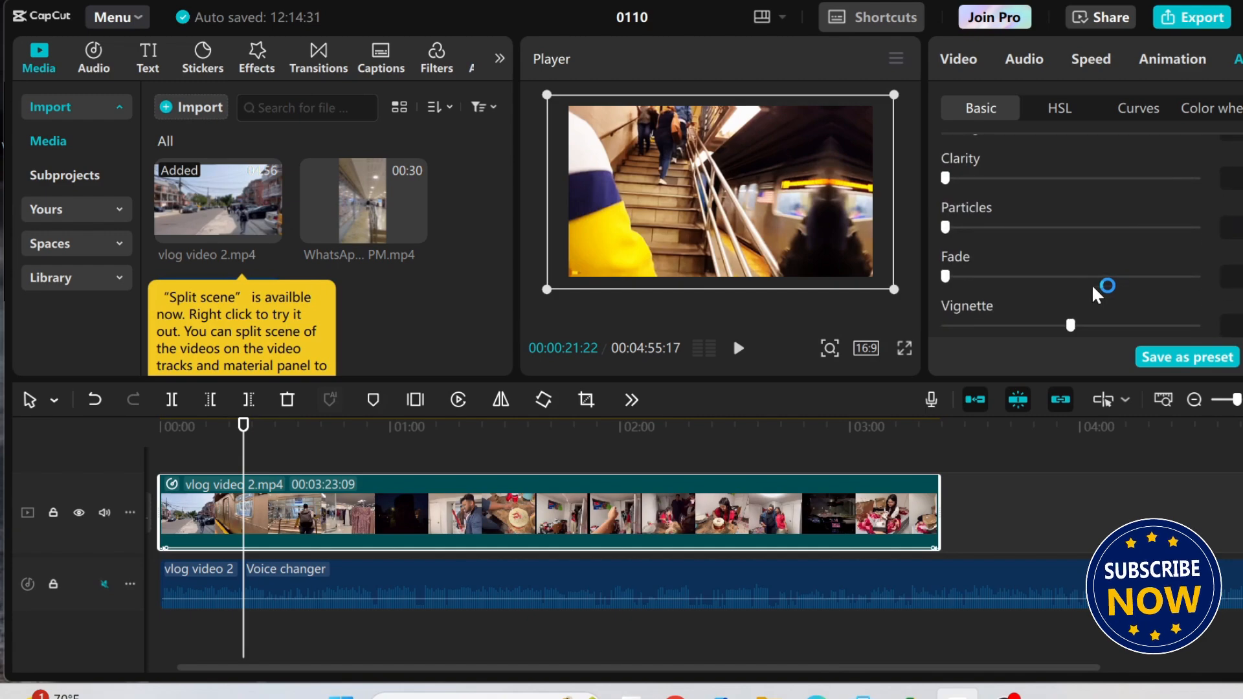
{"action": "scroll", "coordinate": [1086, 266], "scroll_direction": "up", "scroll_amount": 2}
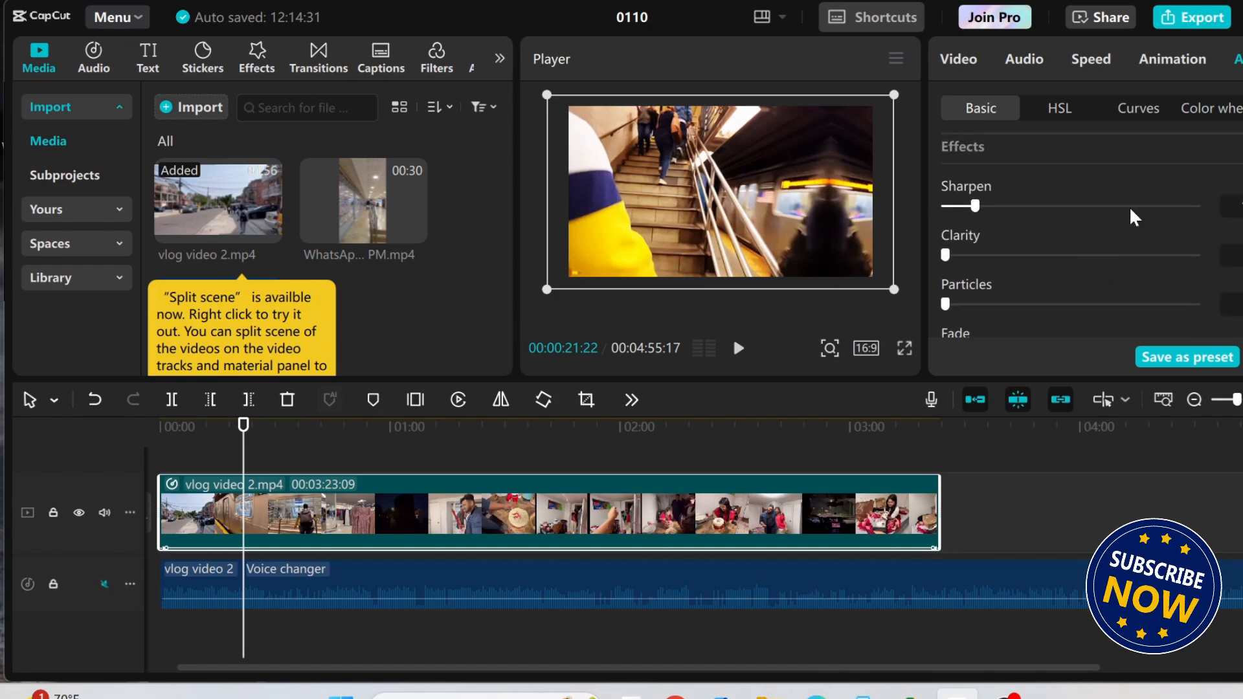
- Review the clip's HSL adjustment and open its color curves
{"action": "left_click", "coordinate": [1069, 110]}
{"action": "scroll", "coordinate": [1074, 293], "scroll_direction": "down", "scroll_amount": 1}
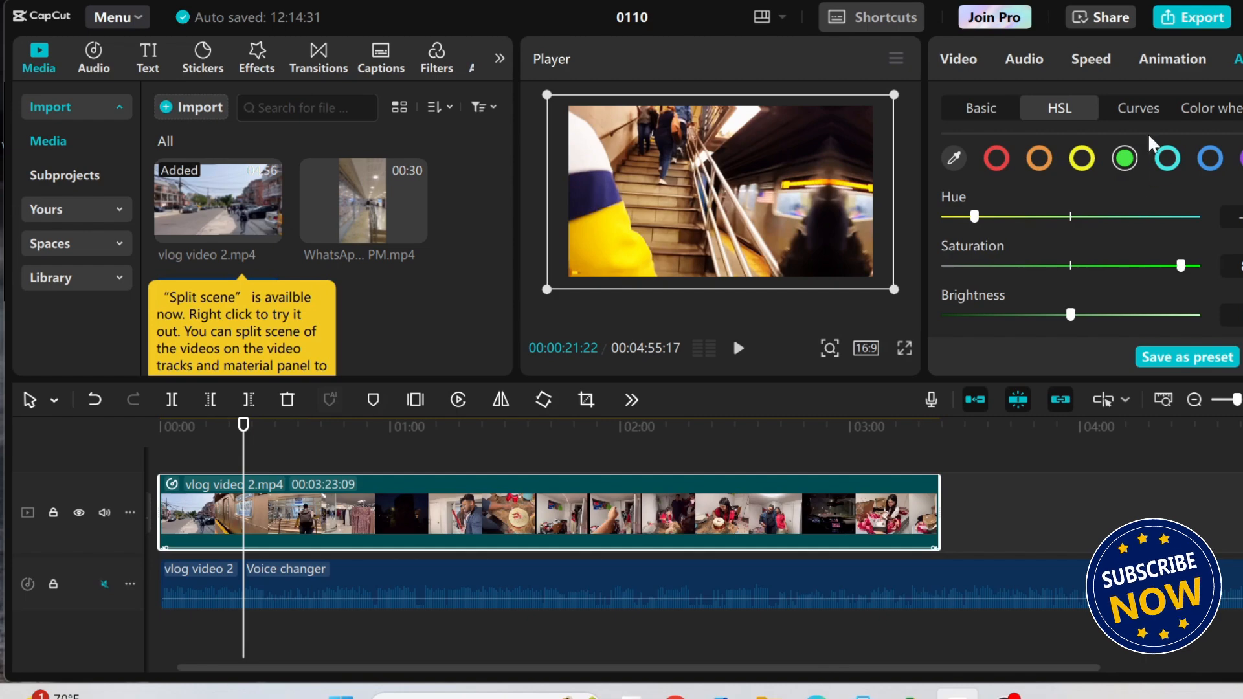
{"action": "left_click", "coordinate": [1141, 112]}
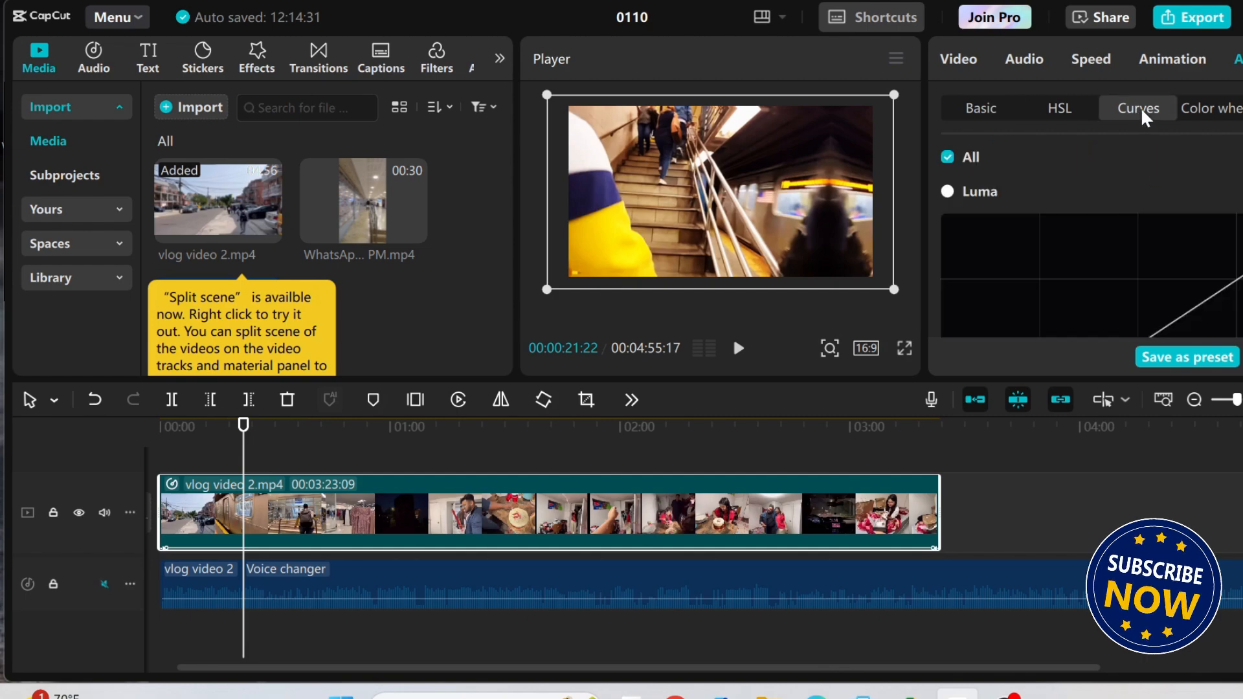